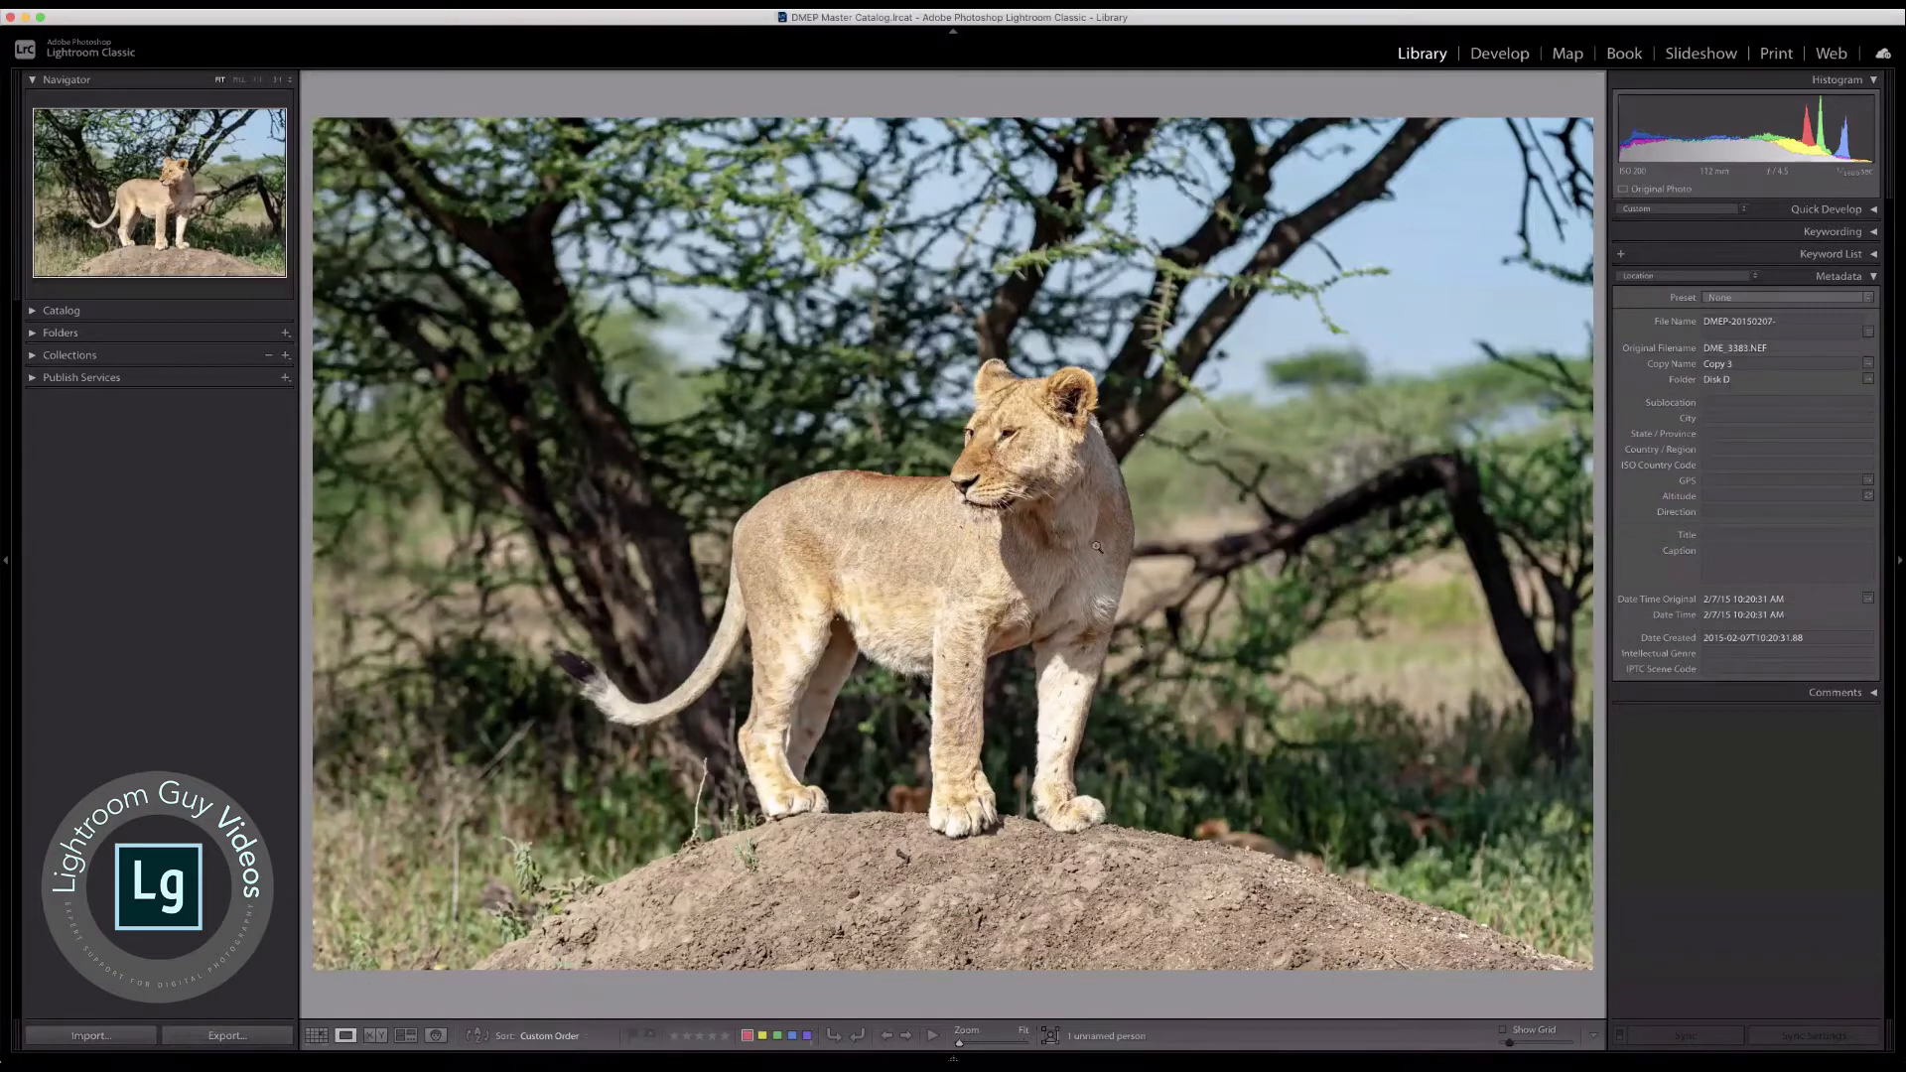
Step: Open the third photo, the overexposed lioness copy, for editing in the Develop module
mouse_move(1032, 1062)
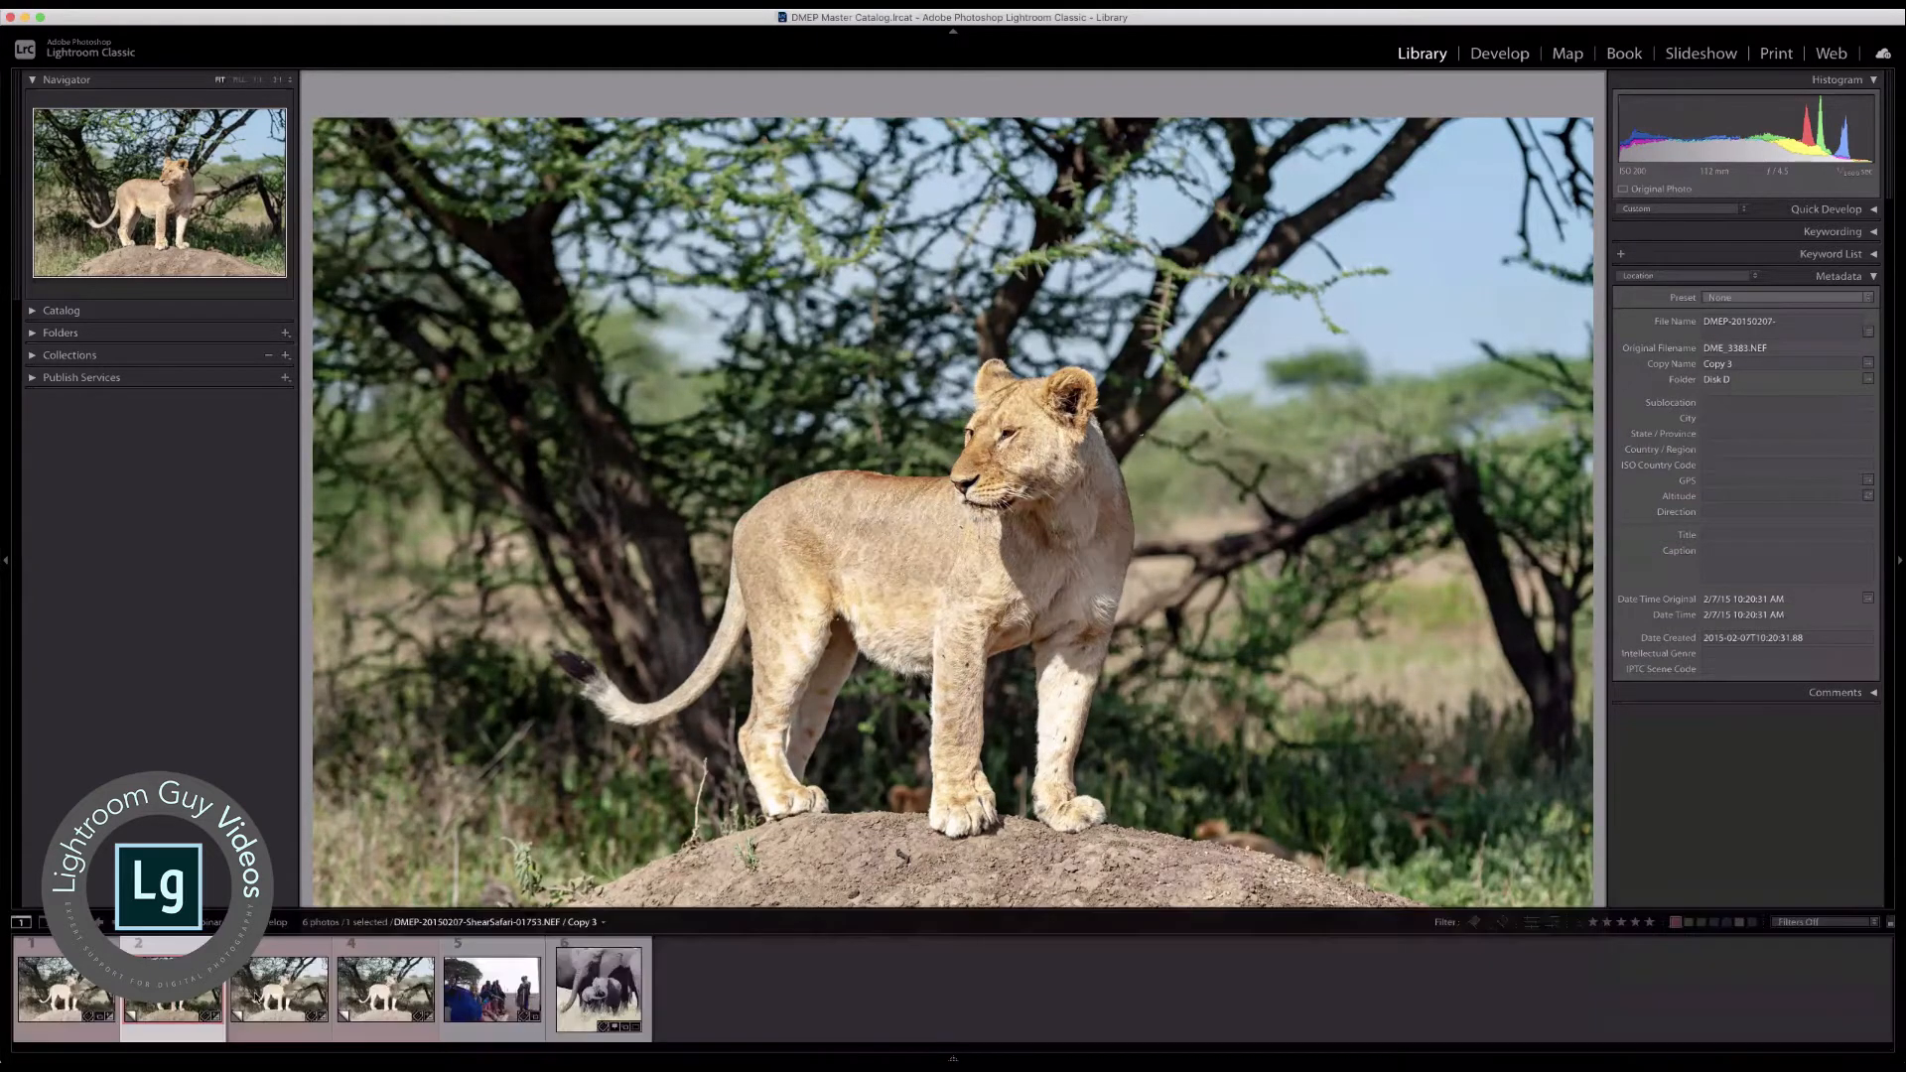
click(290, 977)
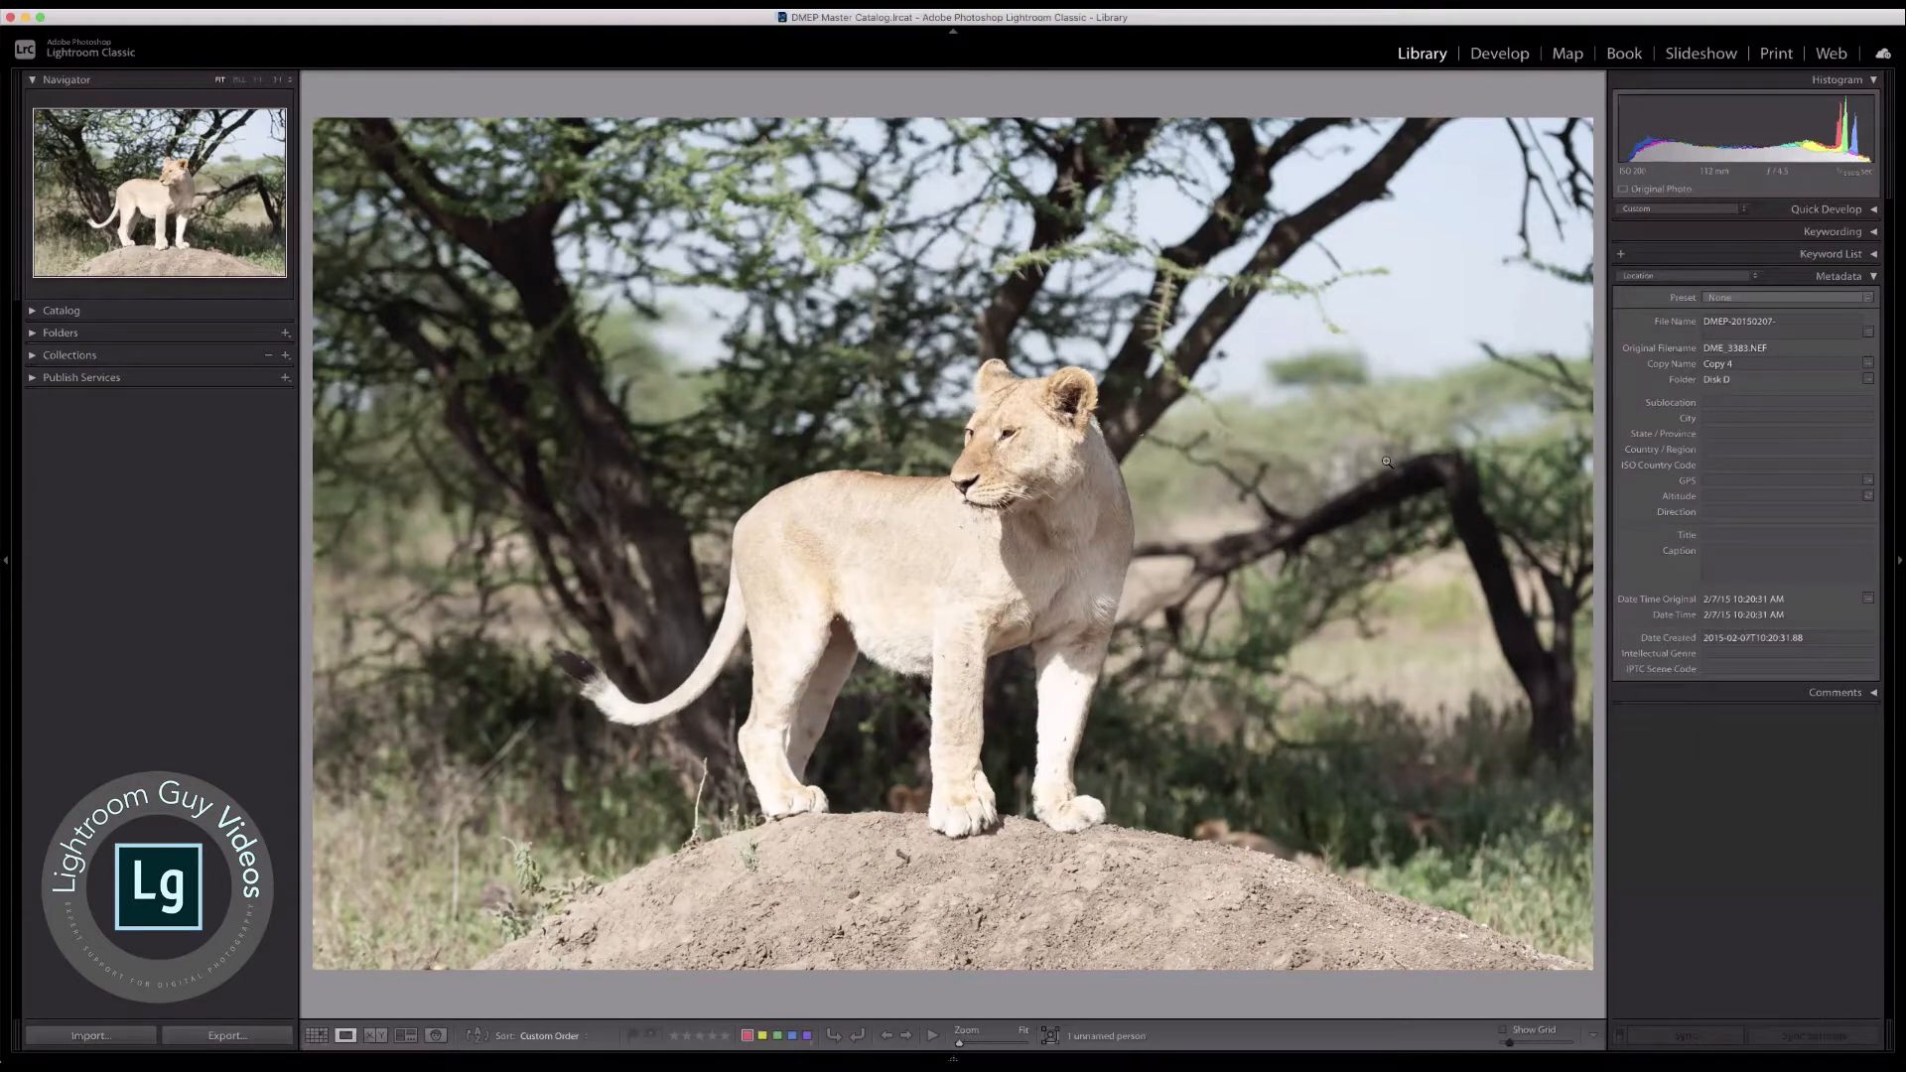
click(1495, 52)
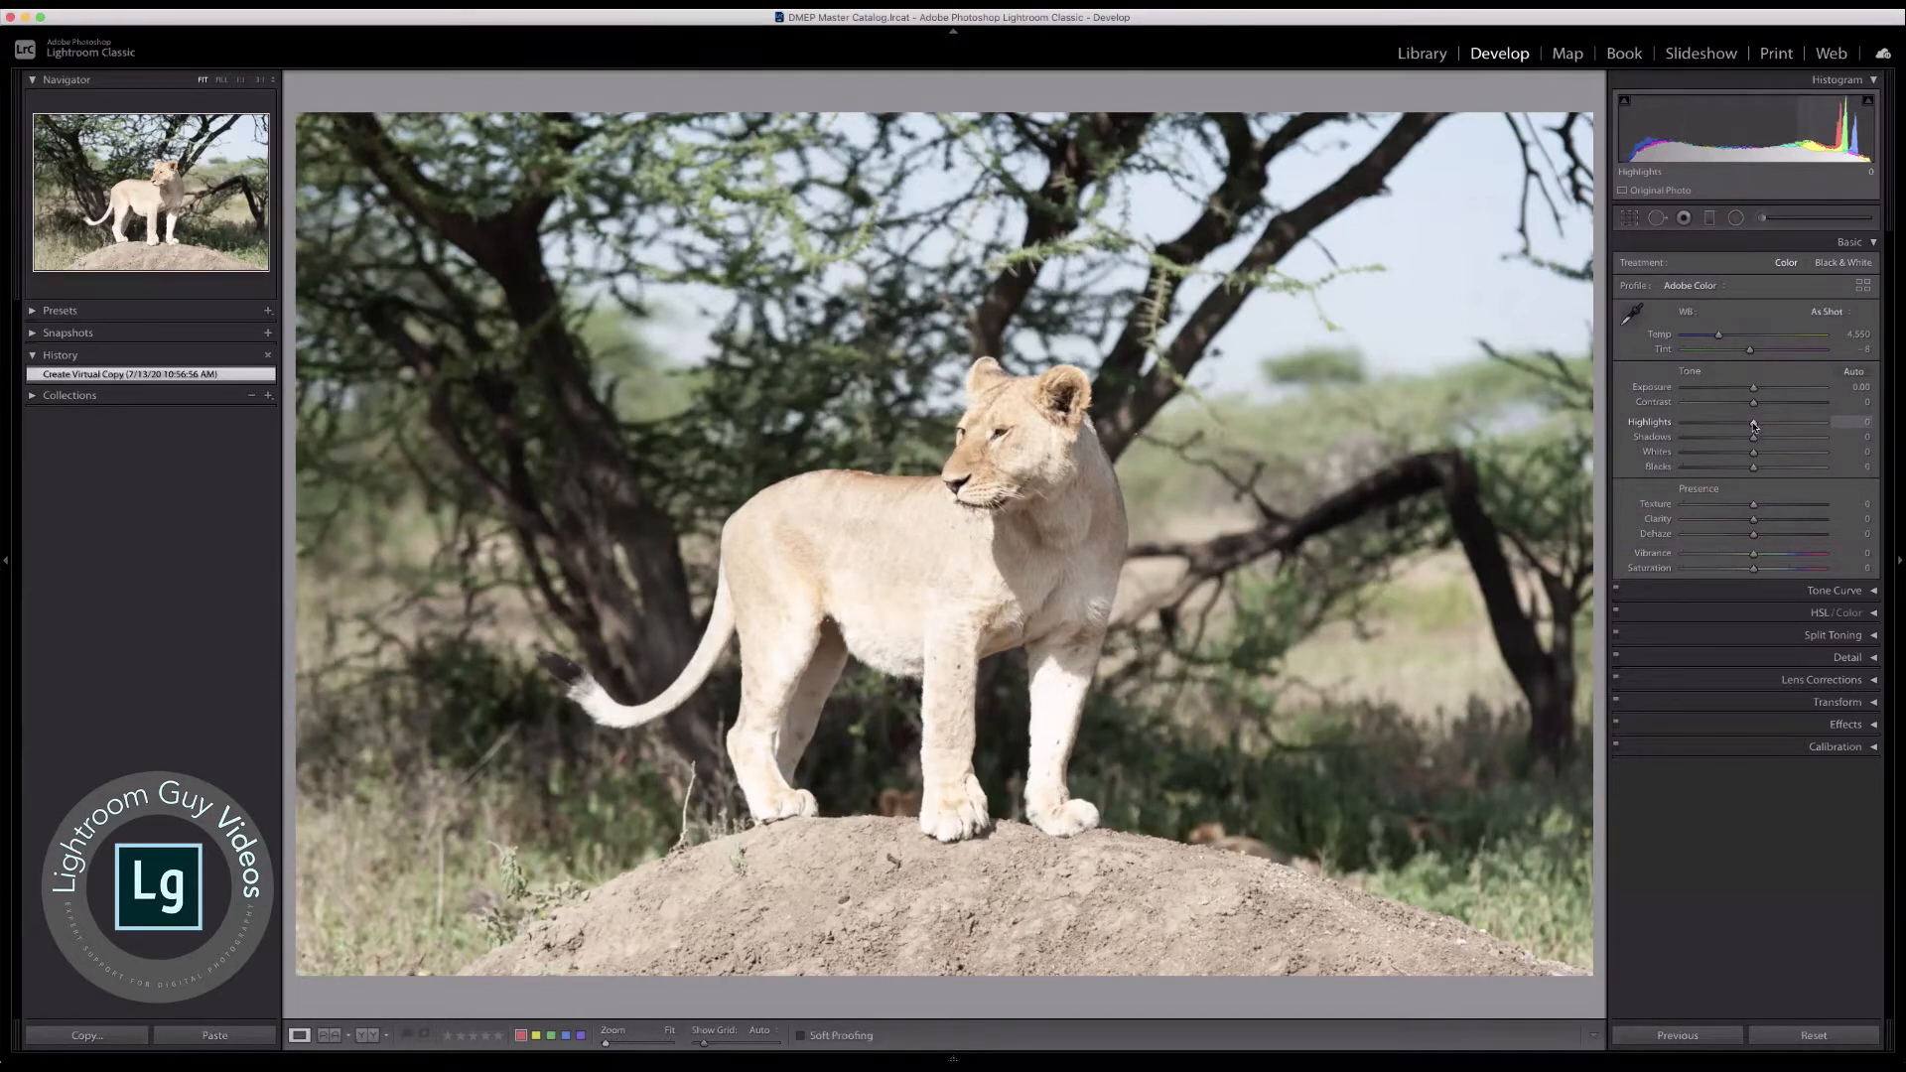
Step: Lower the Highlights to −66, checking the lioness's fur detail at 1:1
drag(1754, 424, 1657, 427)
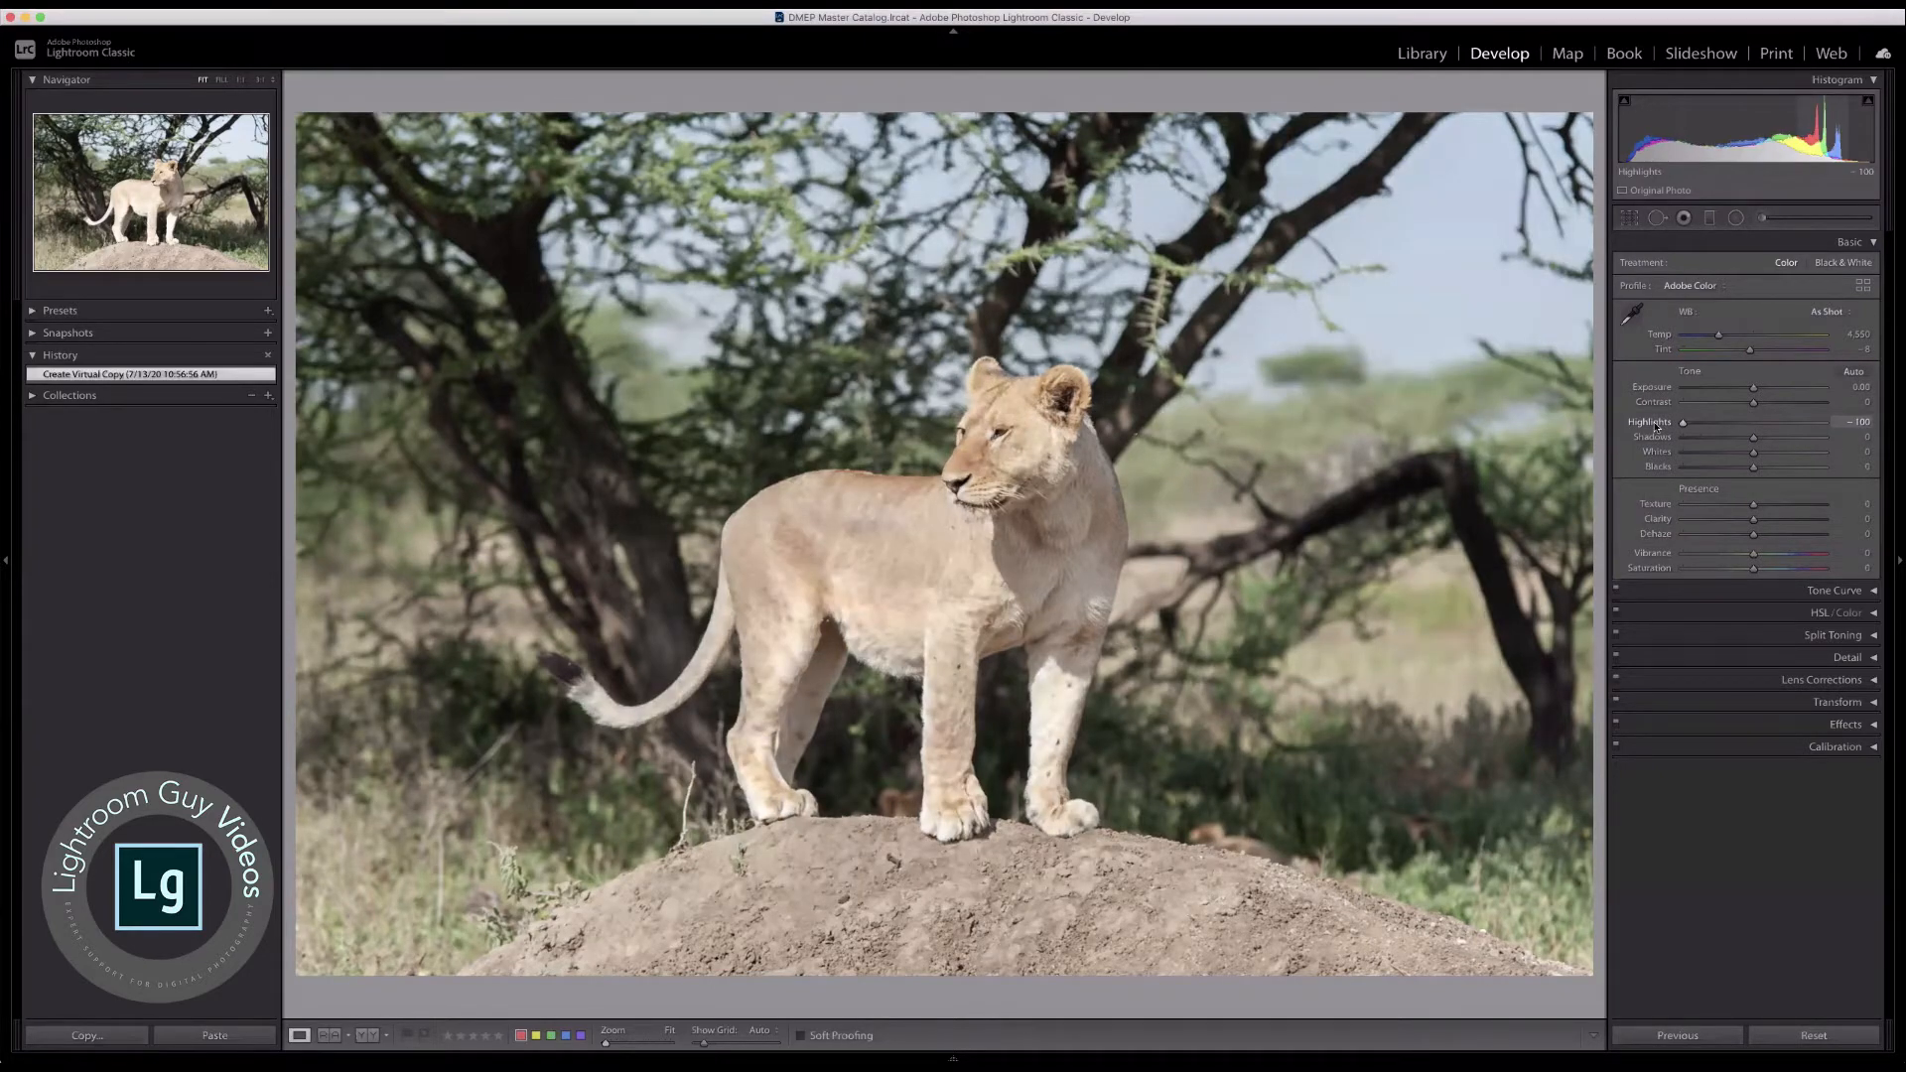
drag(1682, 425, 1712, 433)
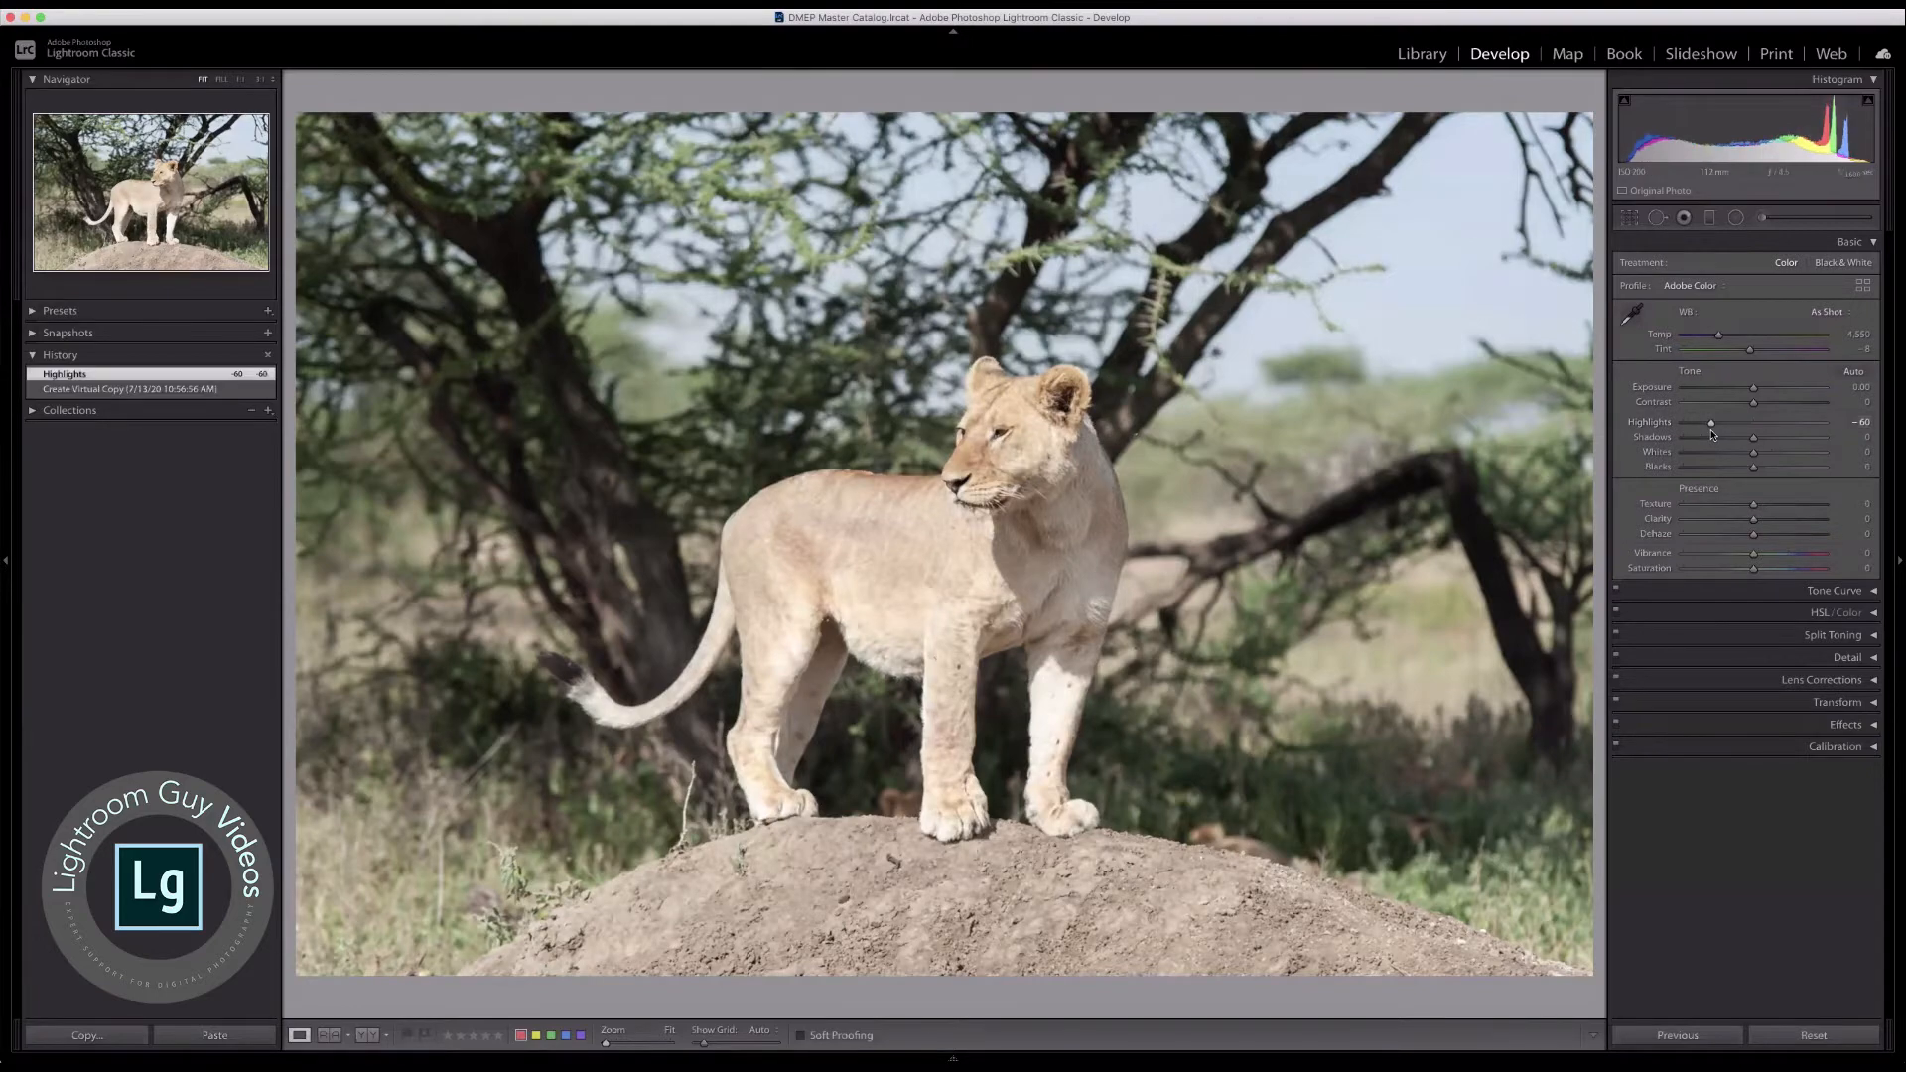
click(926, 557)
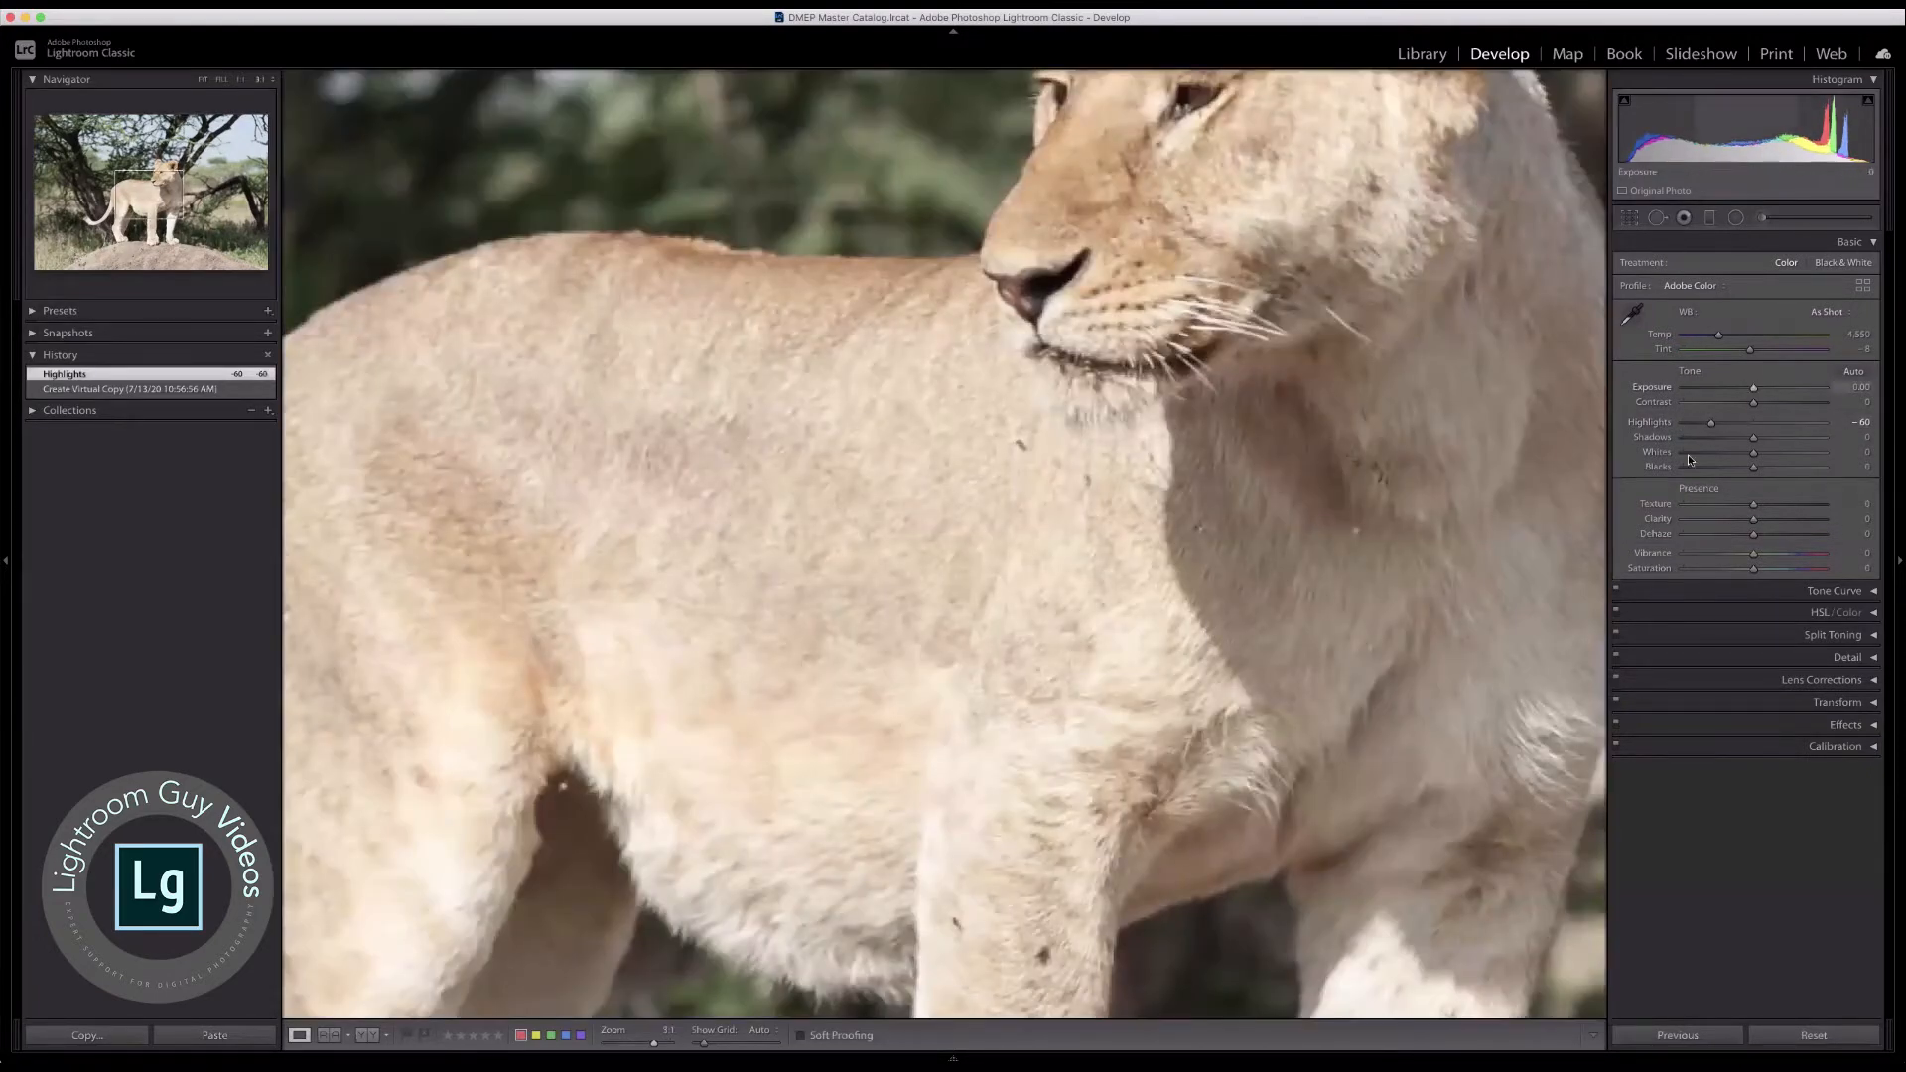
drag(1707, 421, 1655, 424)
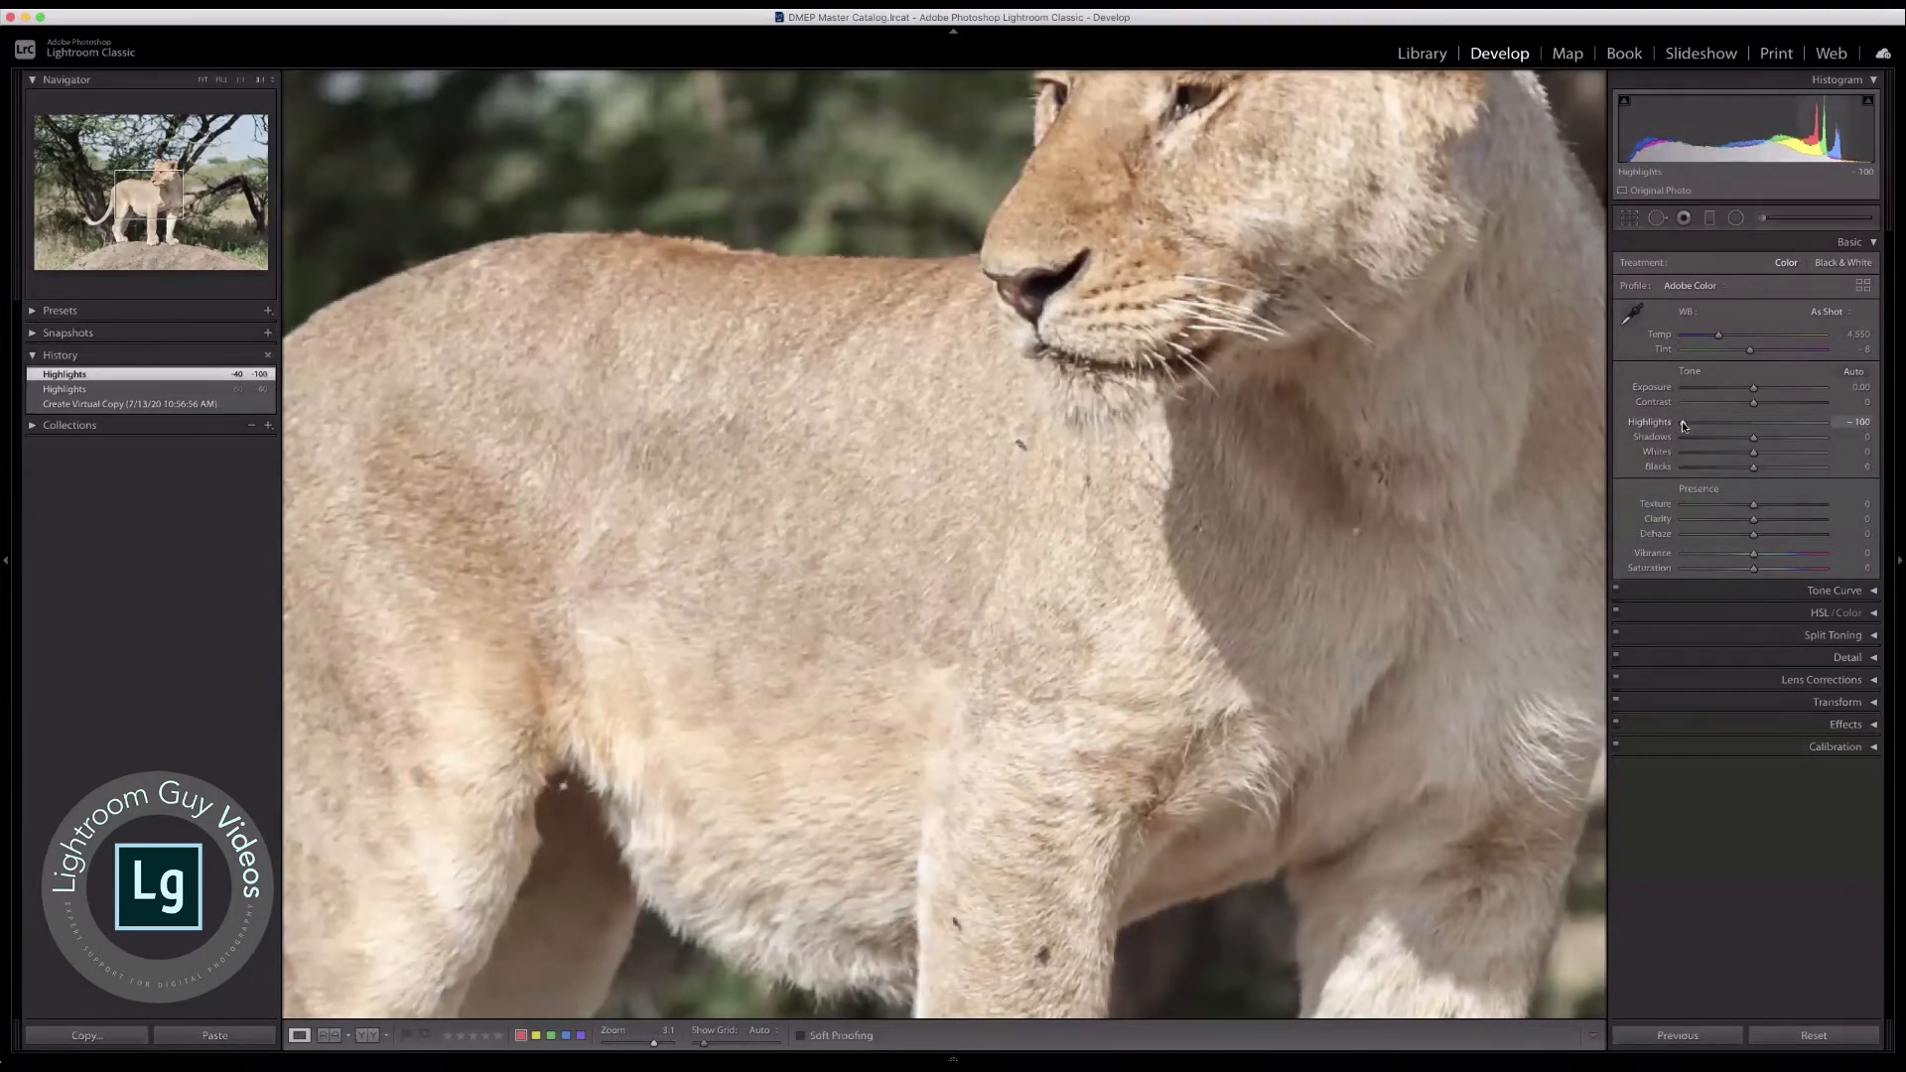
drag(1683, 424, 1709, 429)
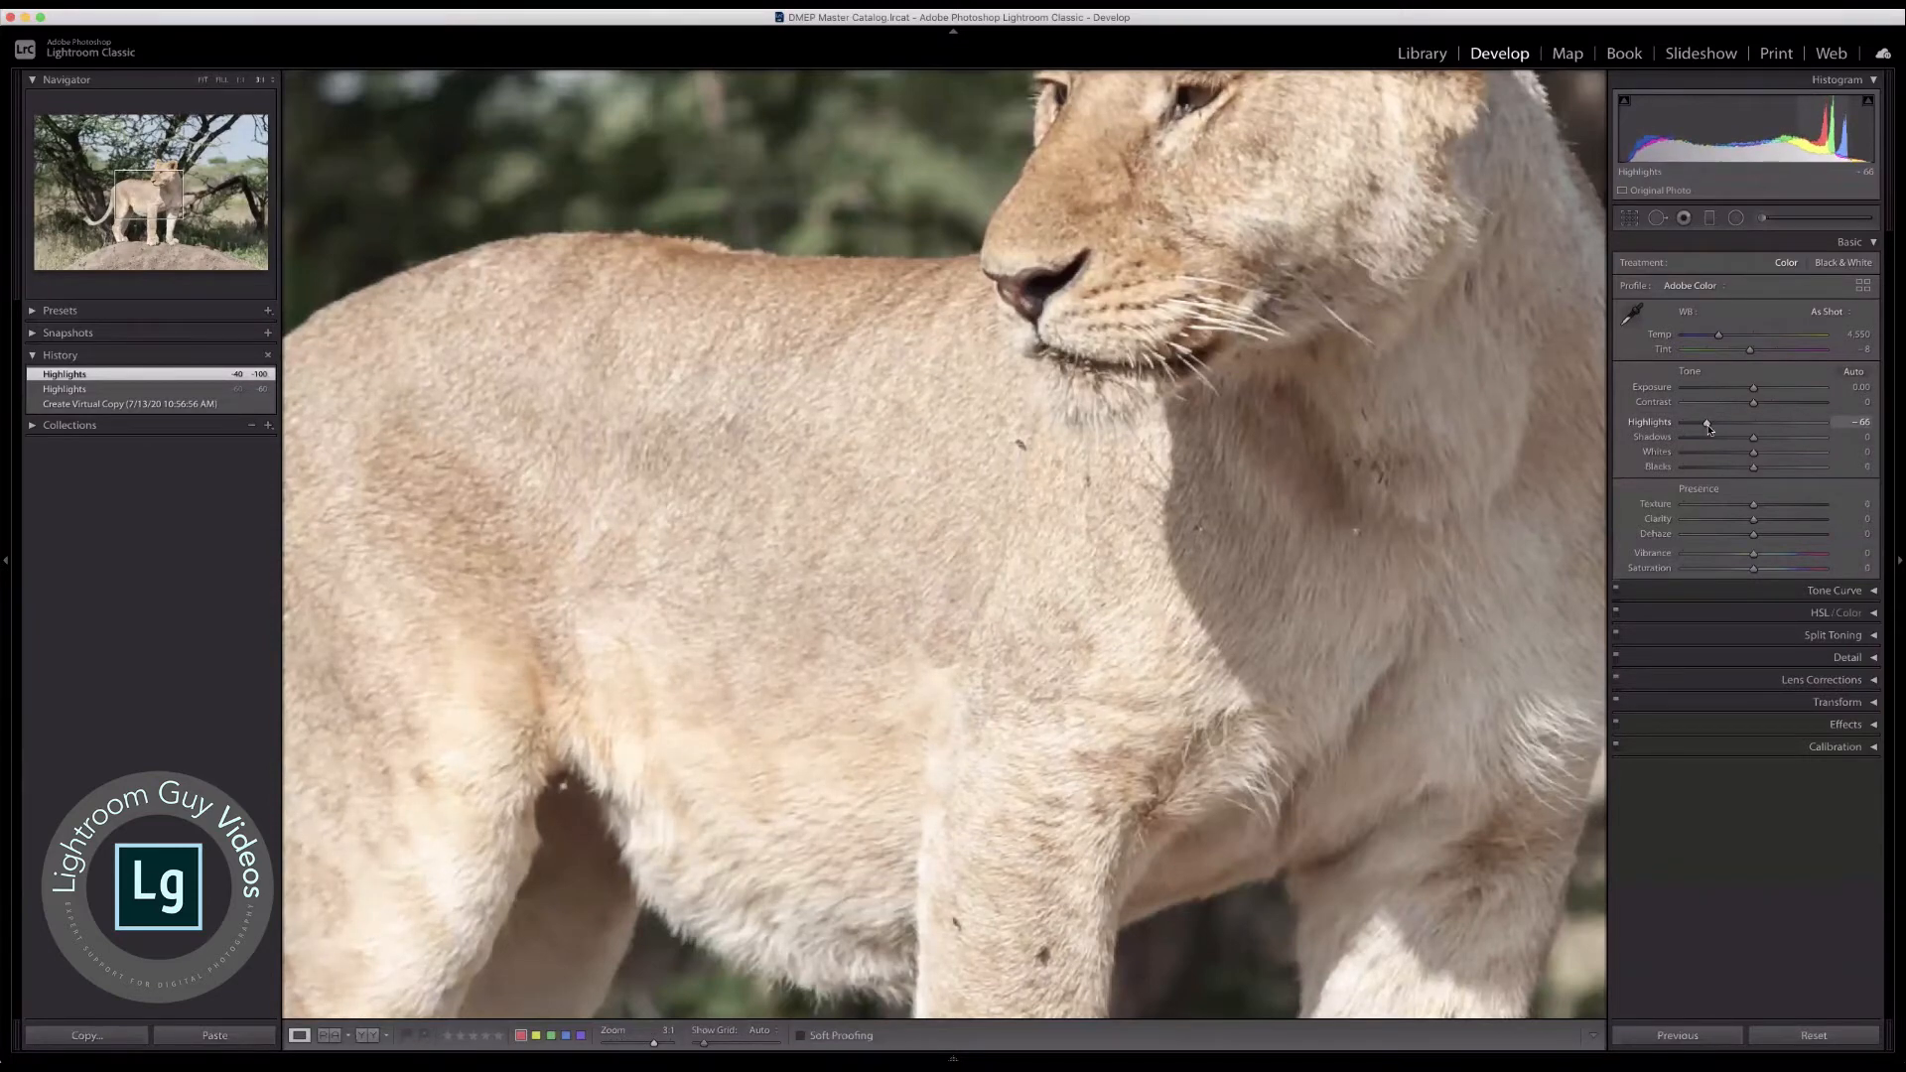
click(1021, 424)
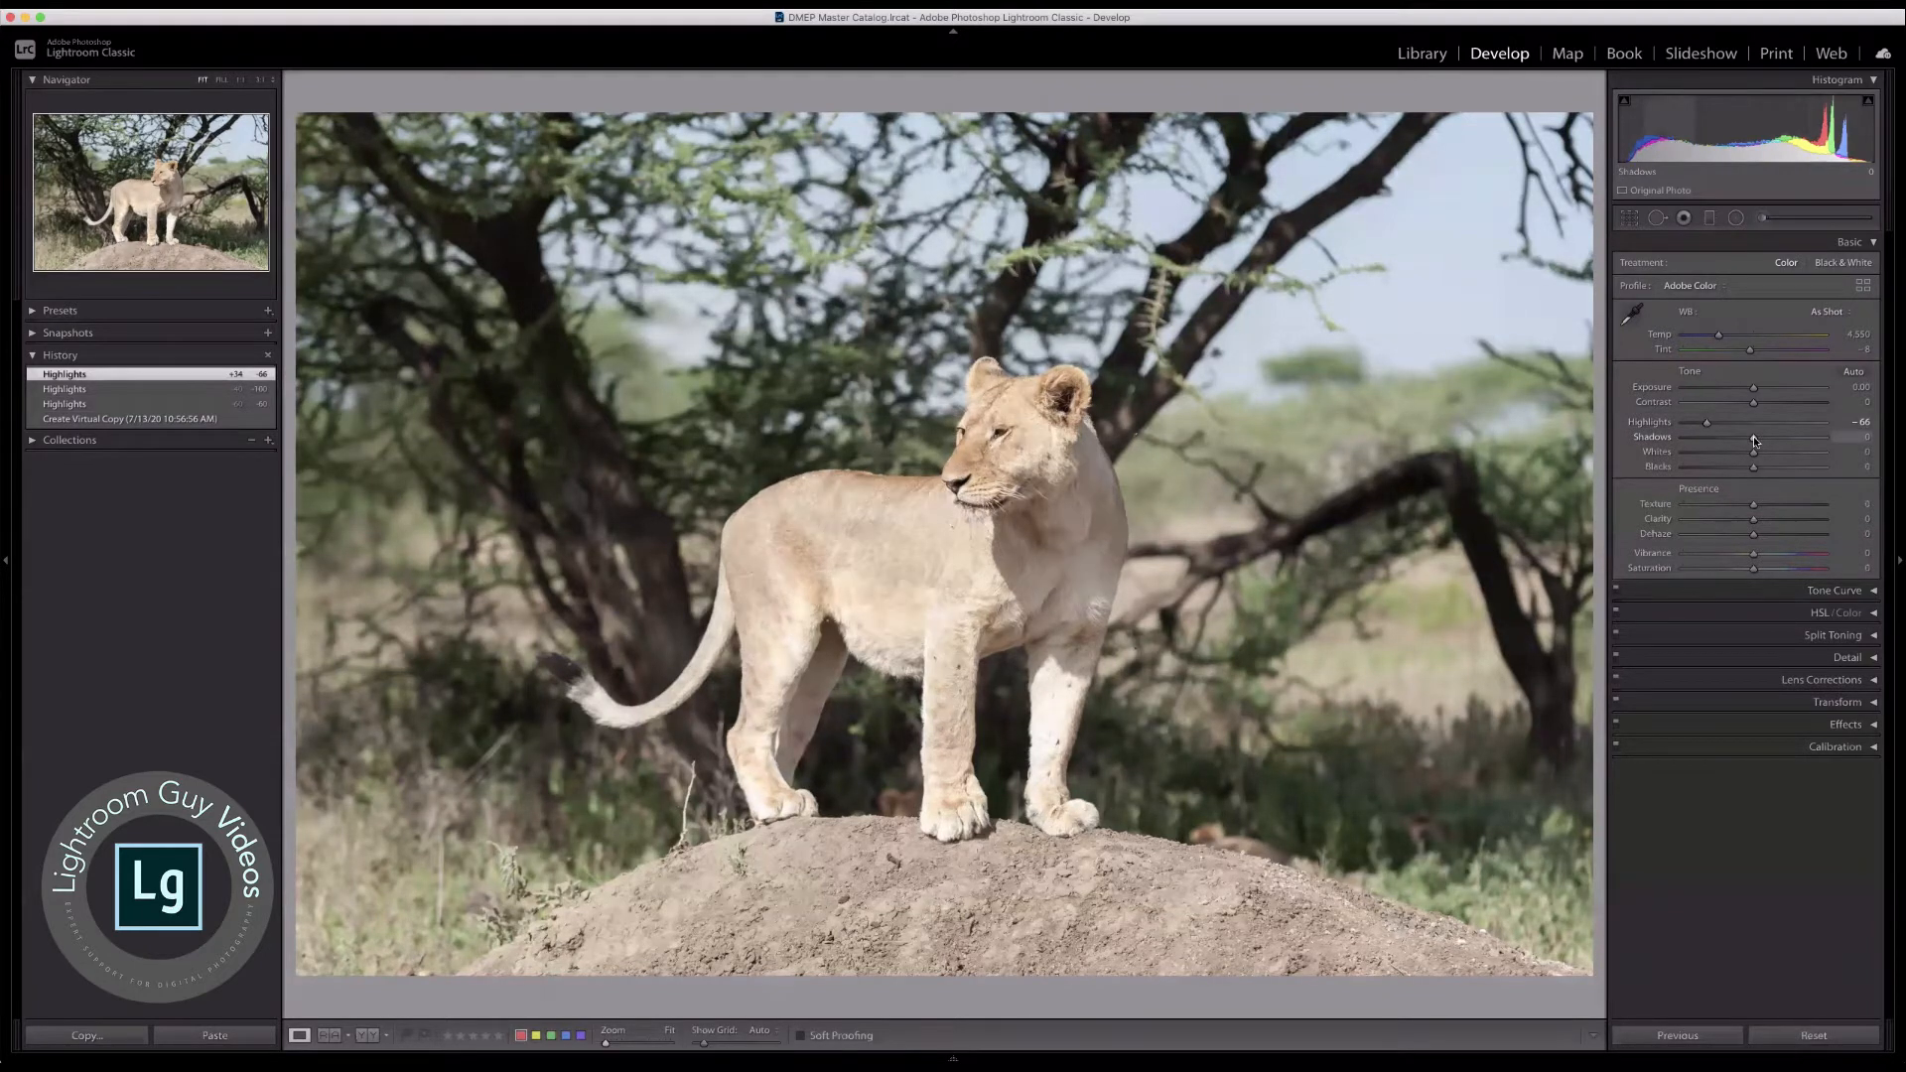
Step: Raise Shadows to +24 and auto-set the white and black points to Whites +21 and Blacks −39
mouse_move(1753, 437)
mouse_down()
mouse_move(1849, 441)
mouse_move(1693, 438)
mouse_move(1771, 439)
mouse_up()
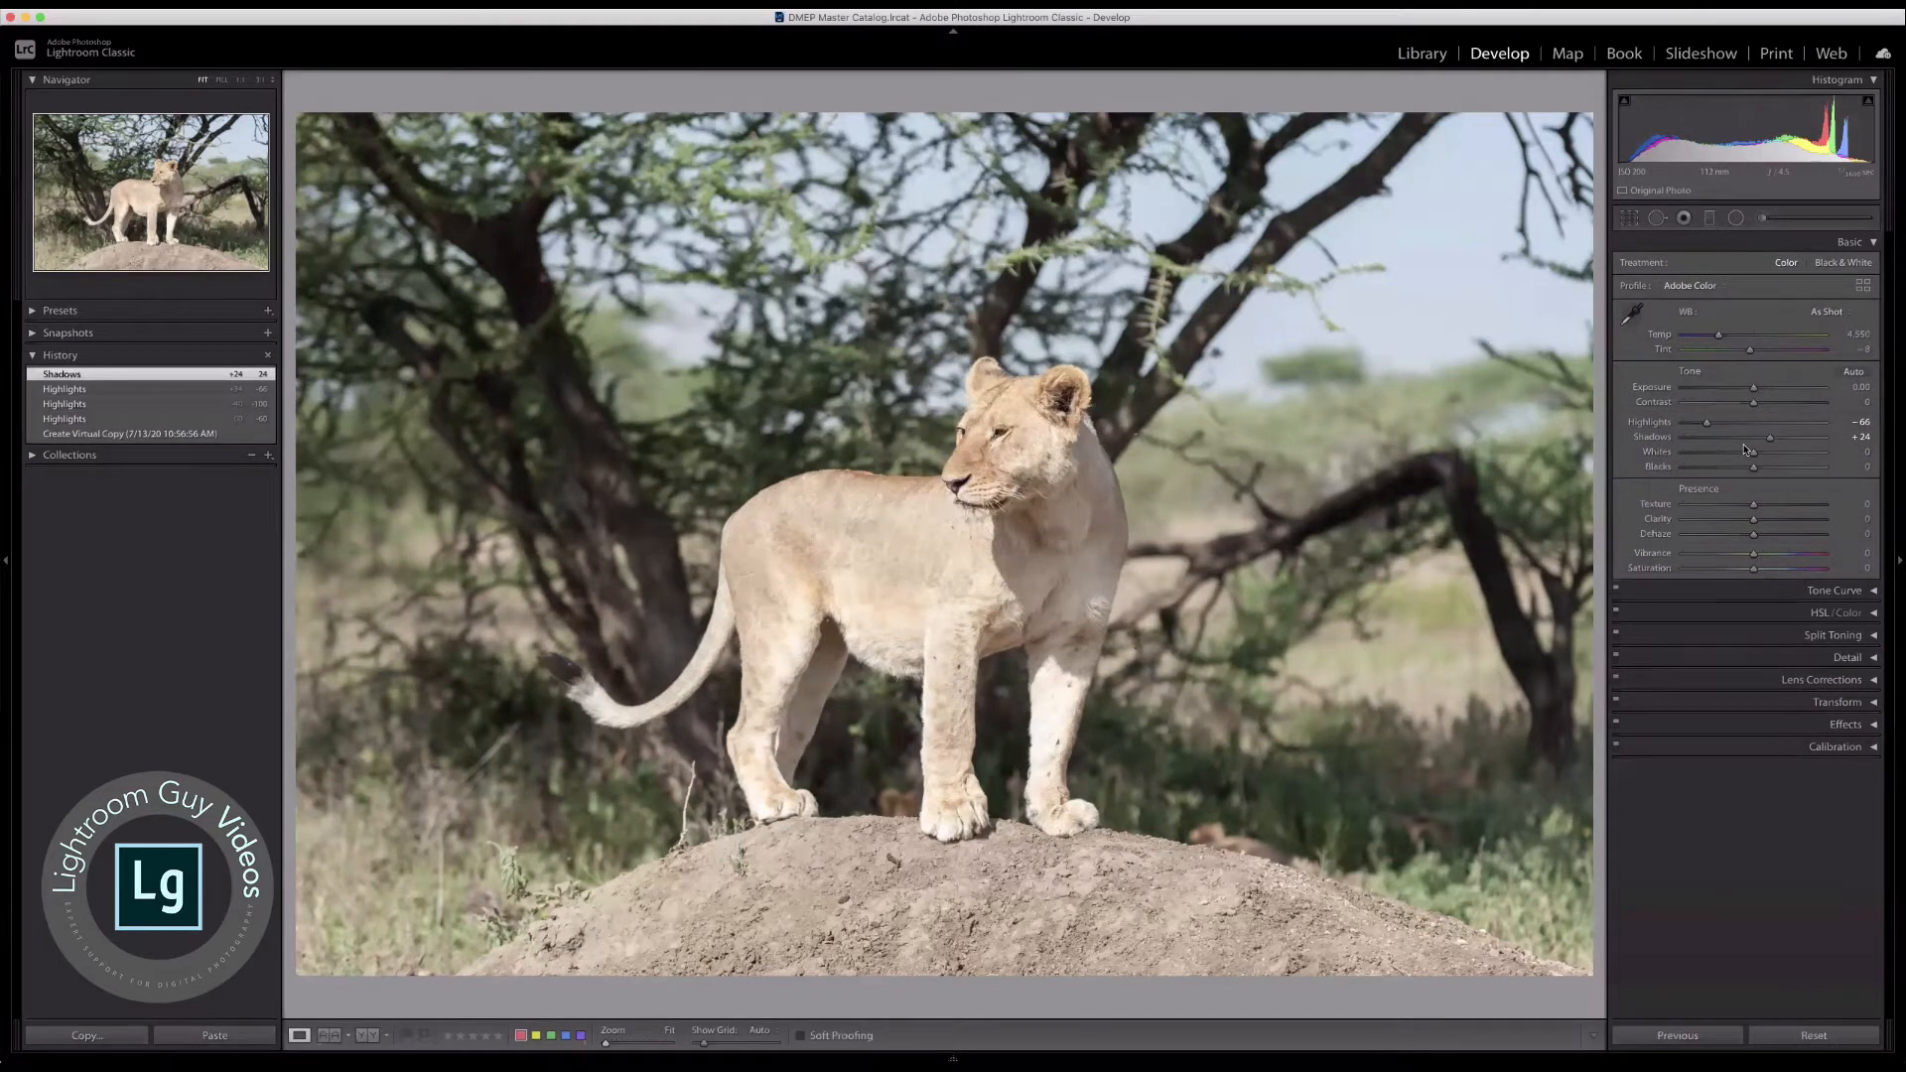
shift+double_click(1661, 455)
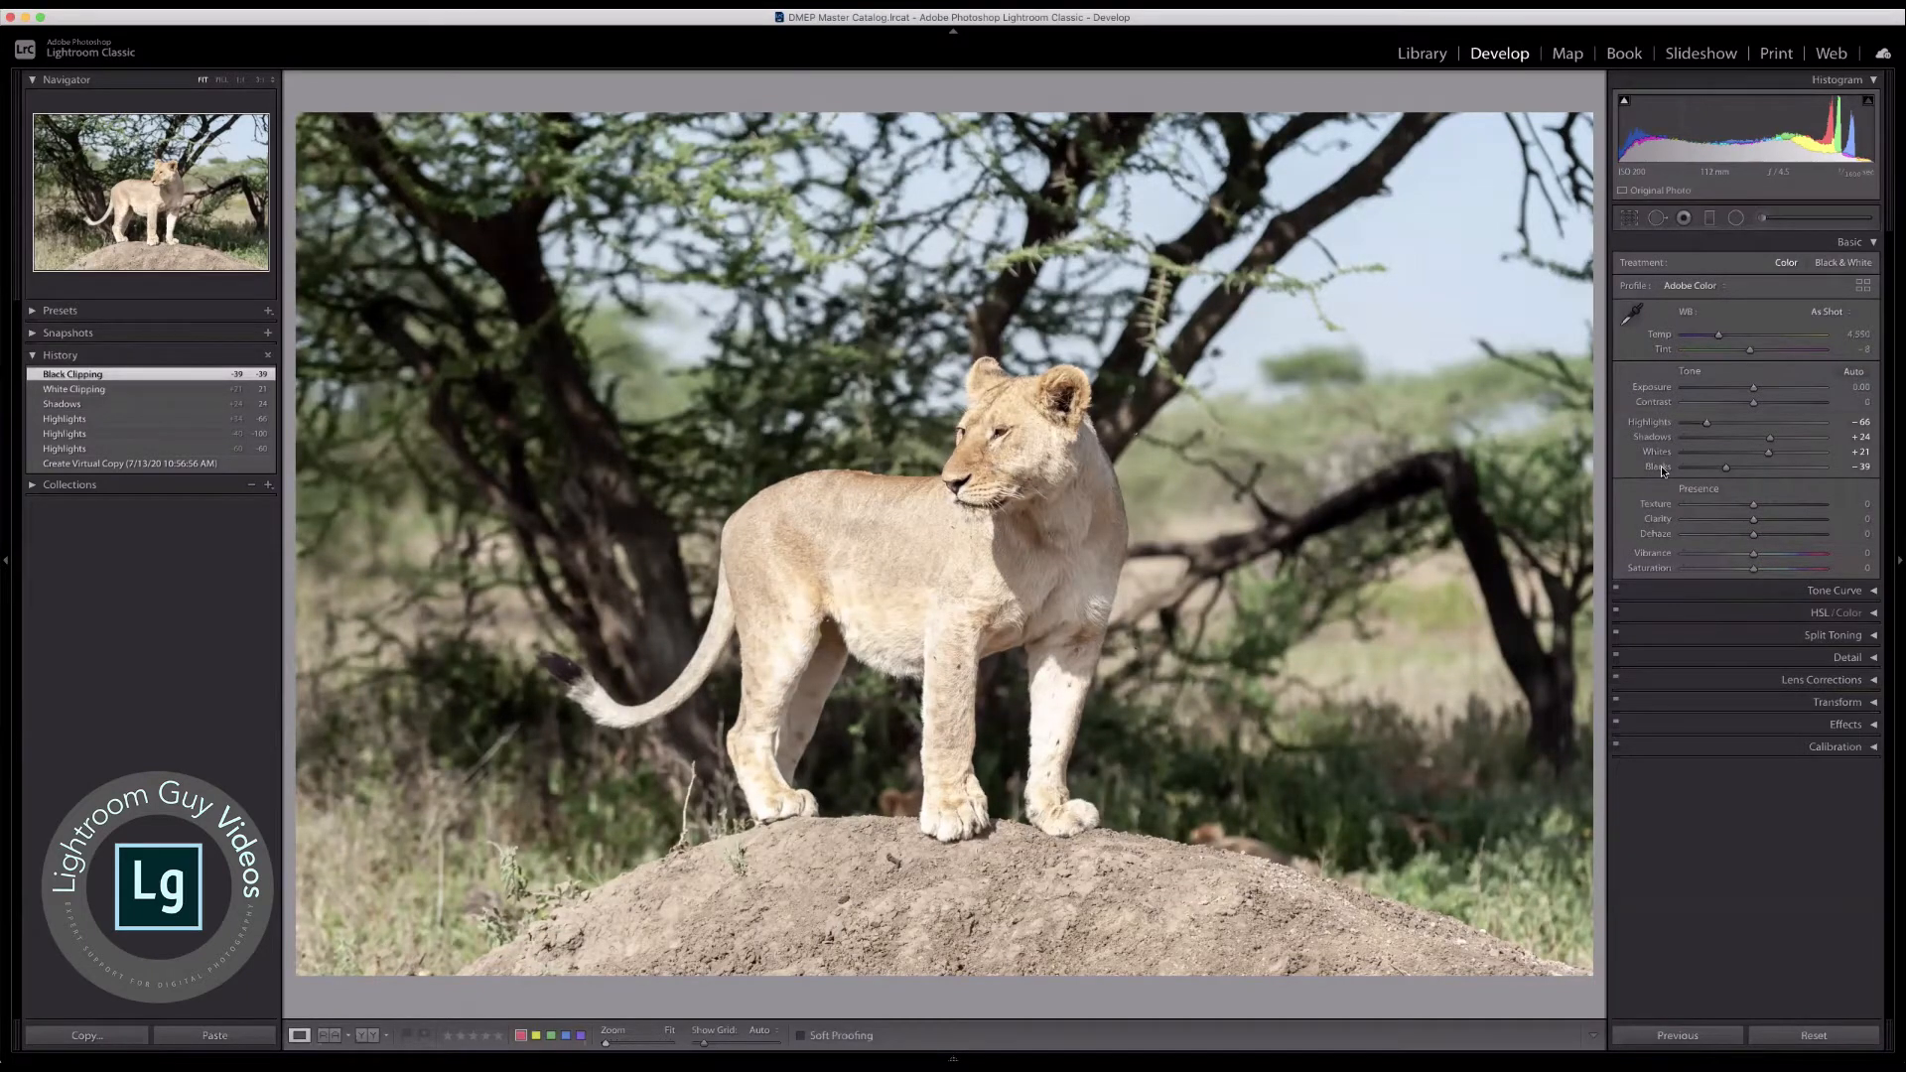
Step: Compare the adjusted lioness photo with its unedited version several times
key(backslash)
key(backslash)
key(backslash)
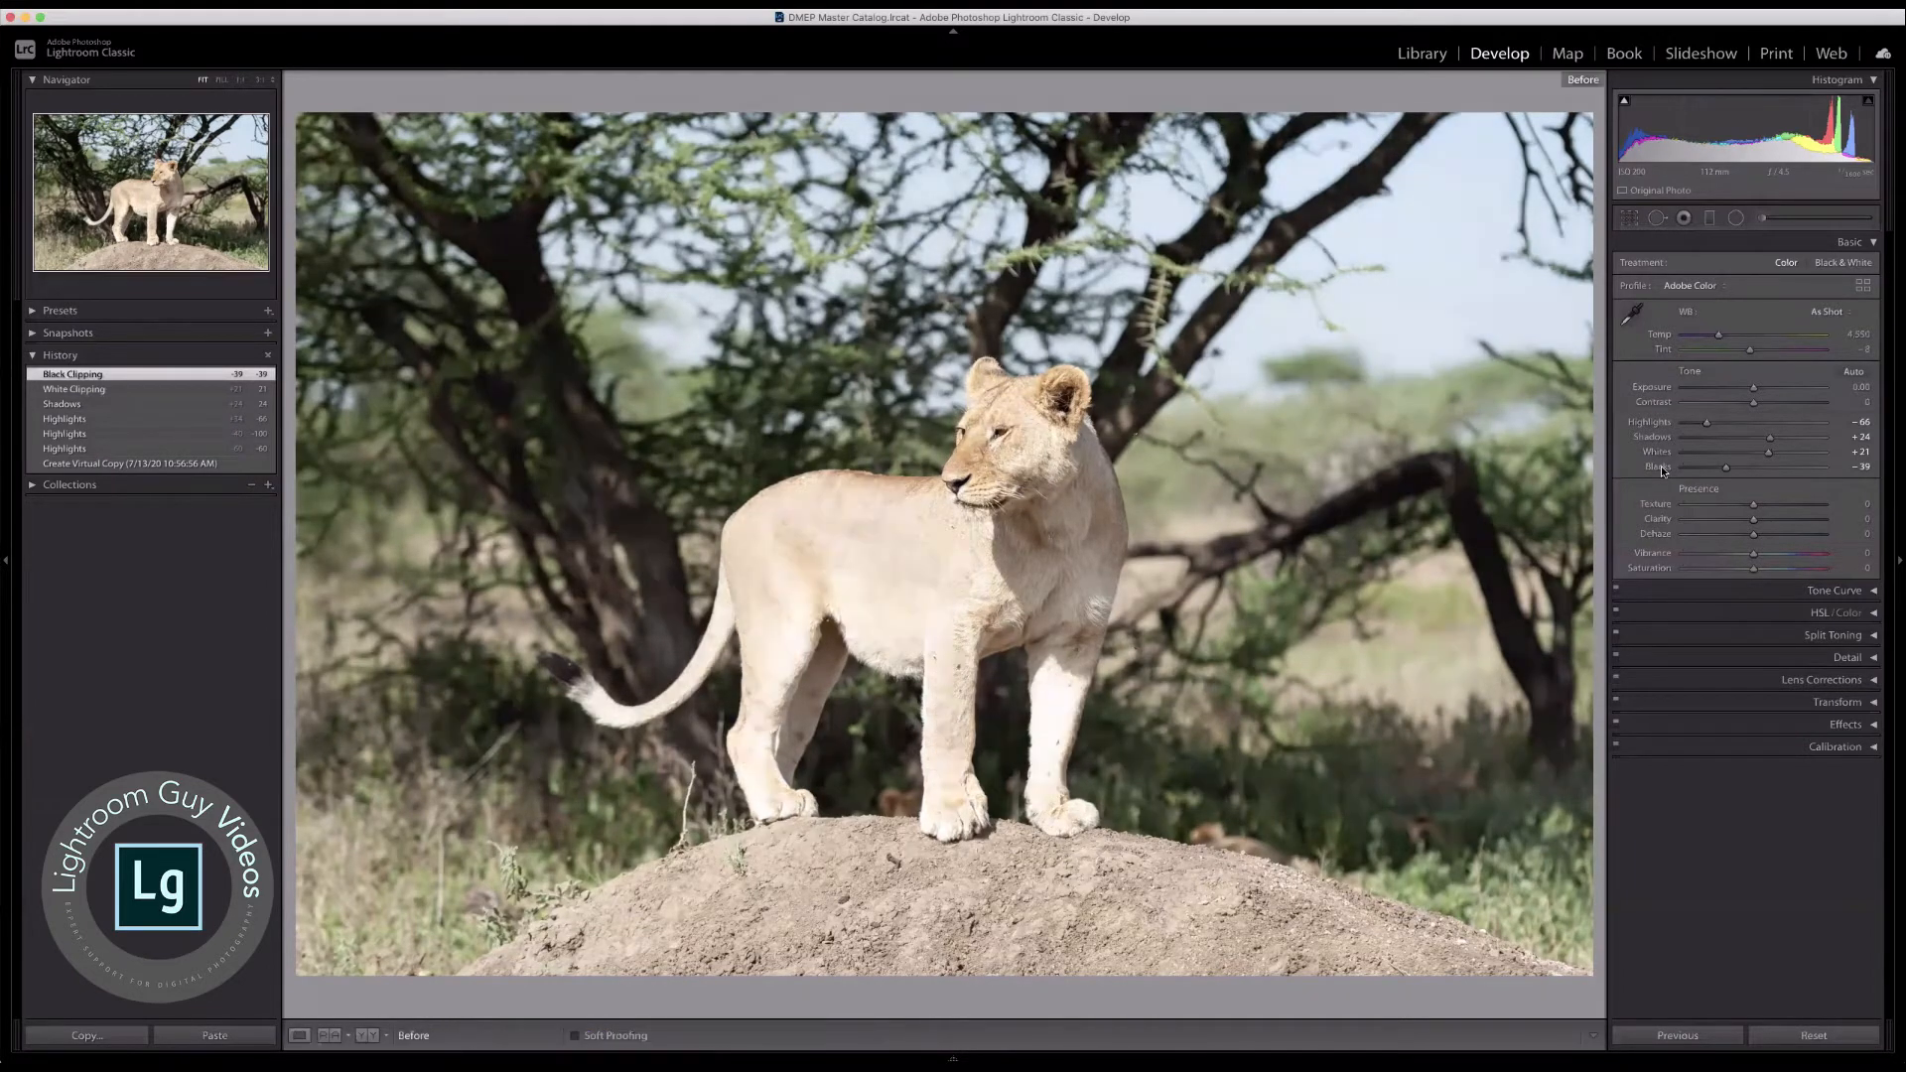
key(backslash)
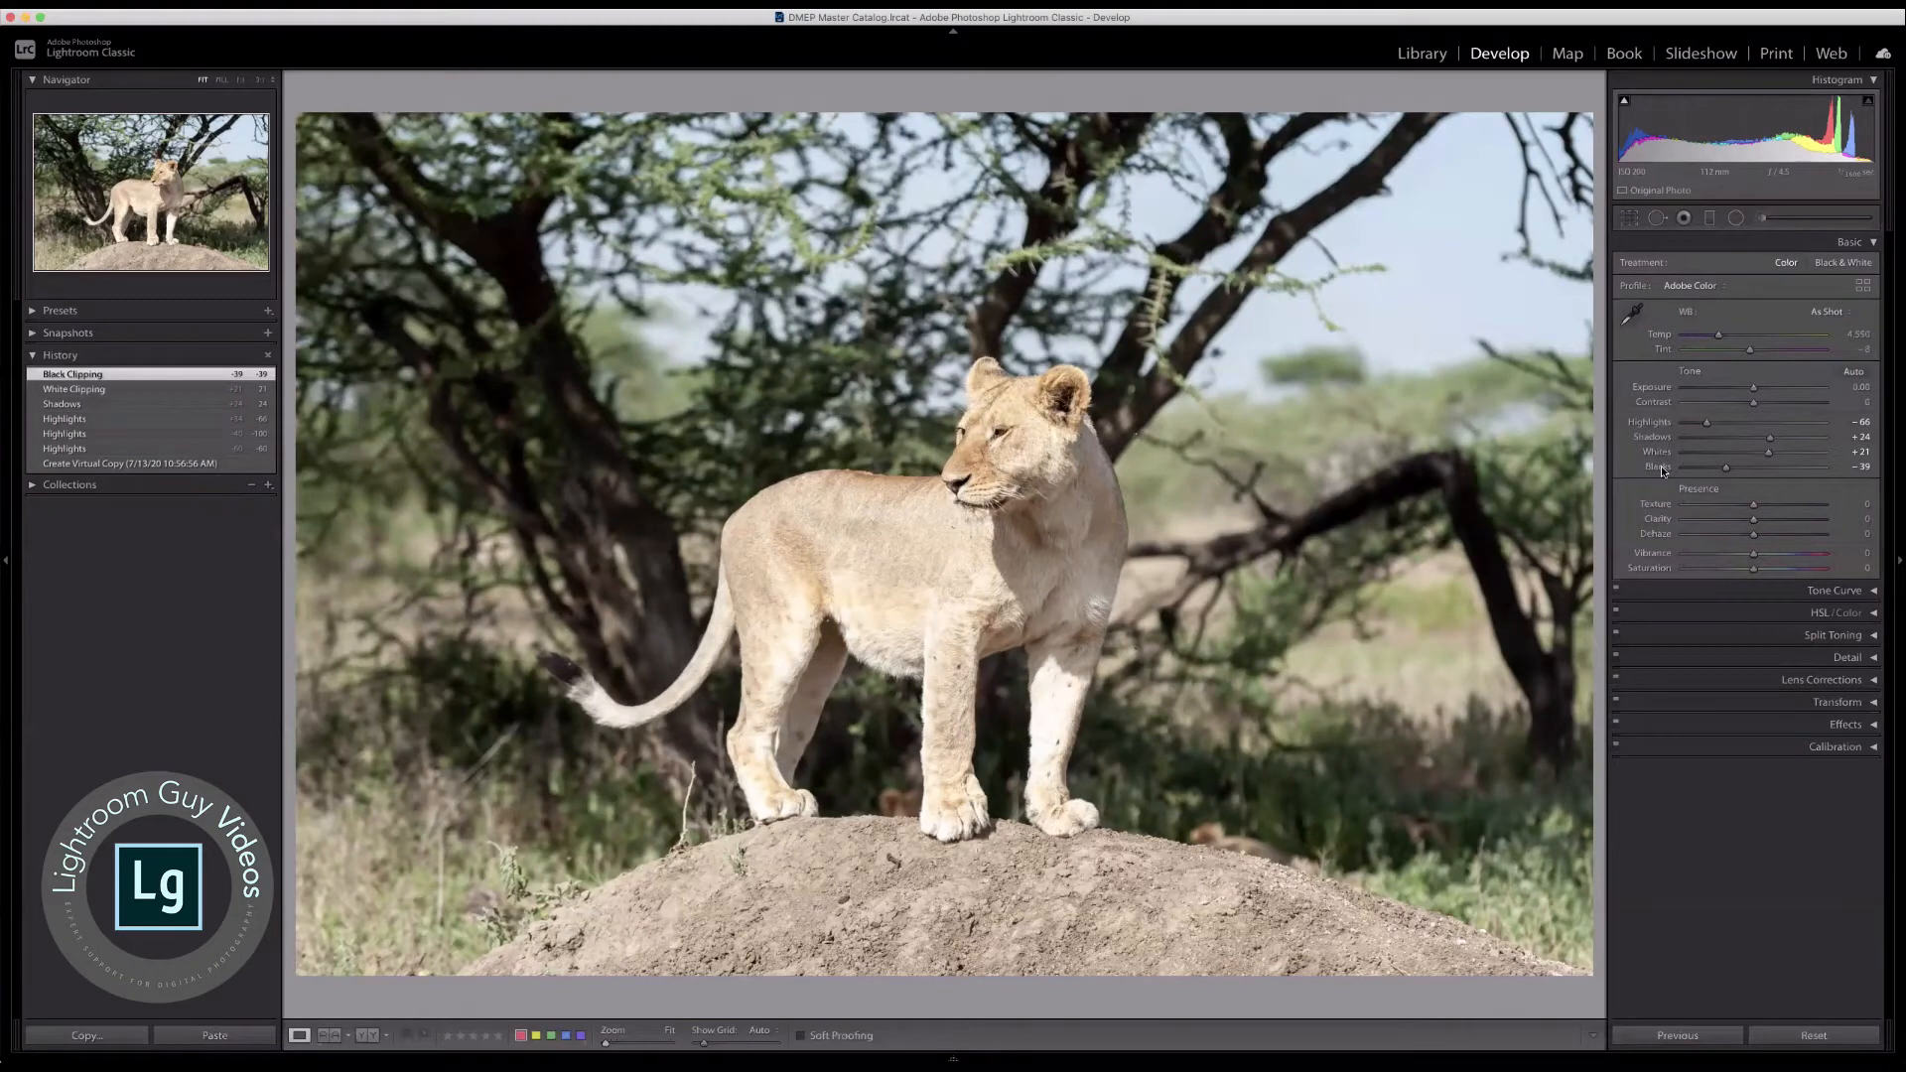
key(backslash)
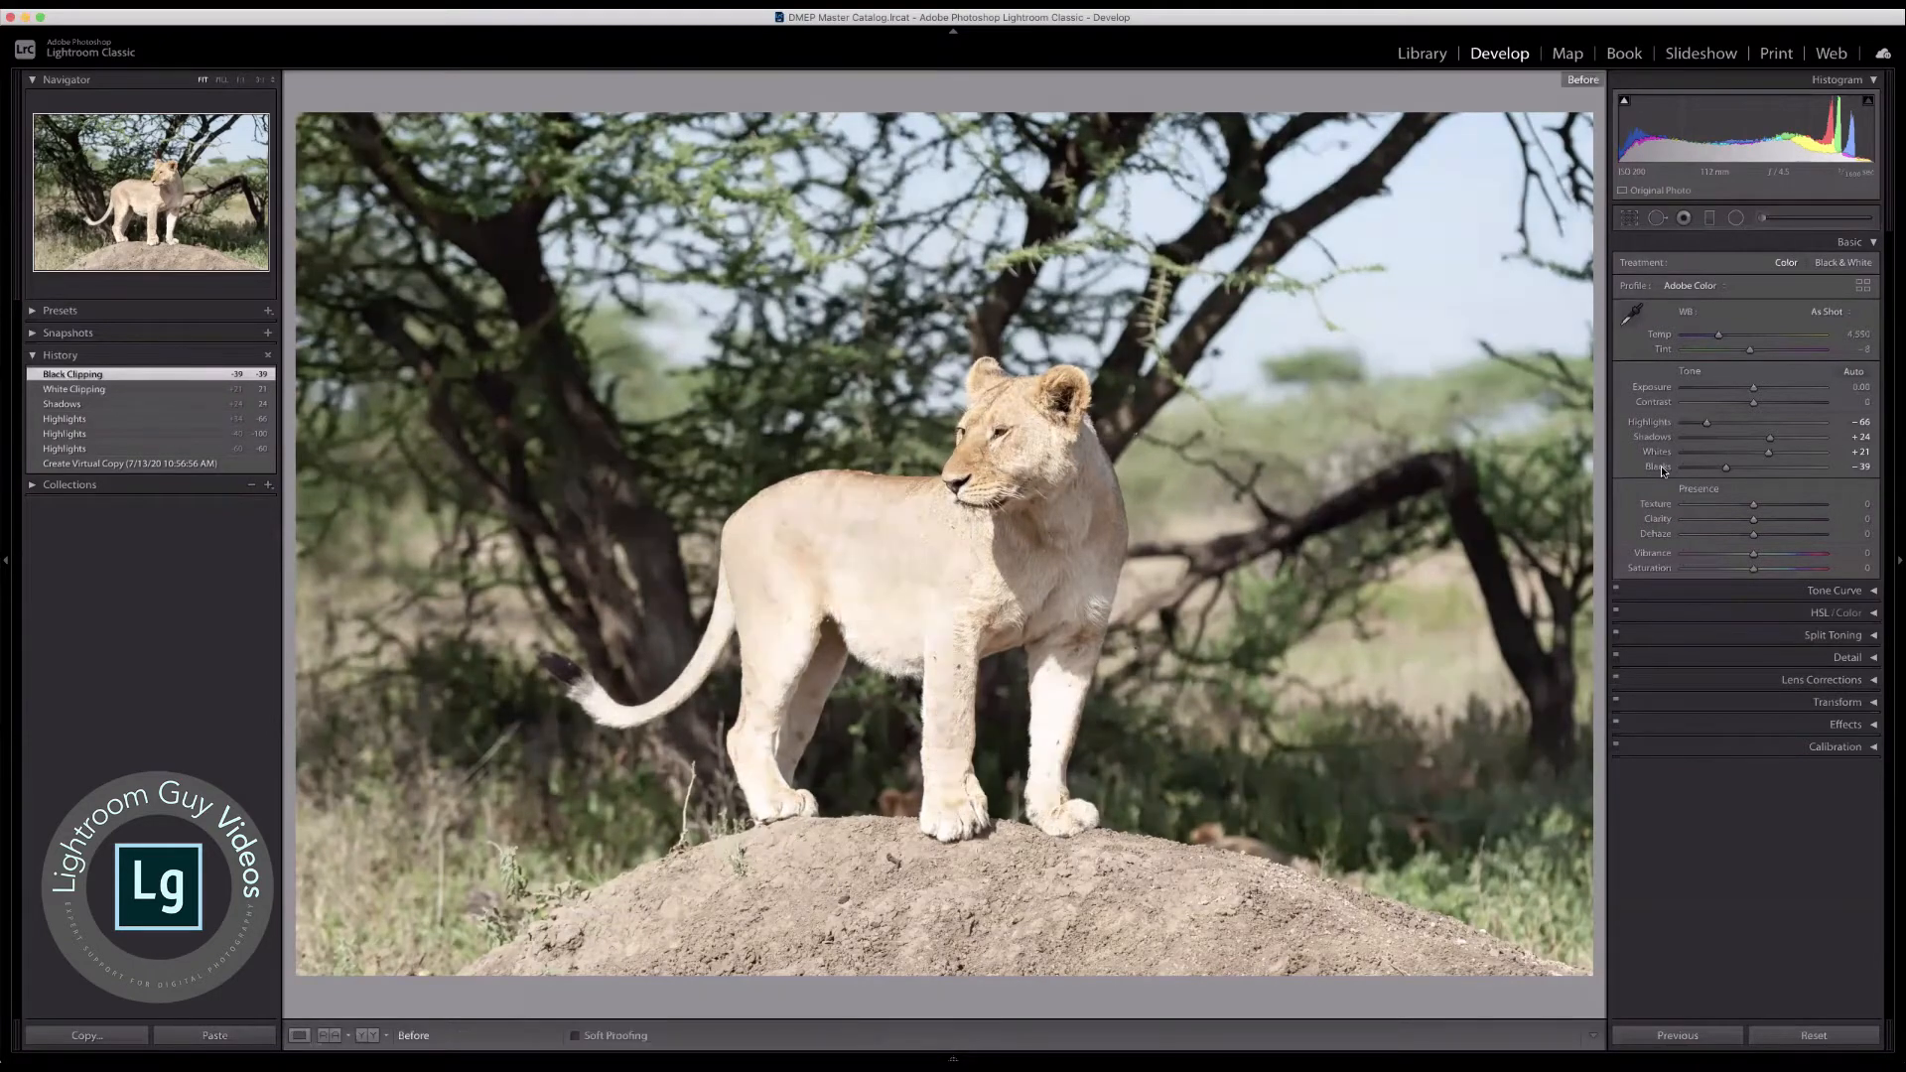
key(backslash)
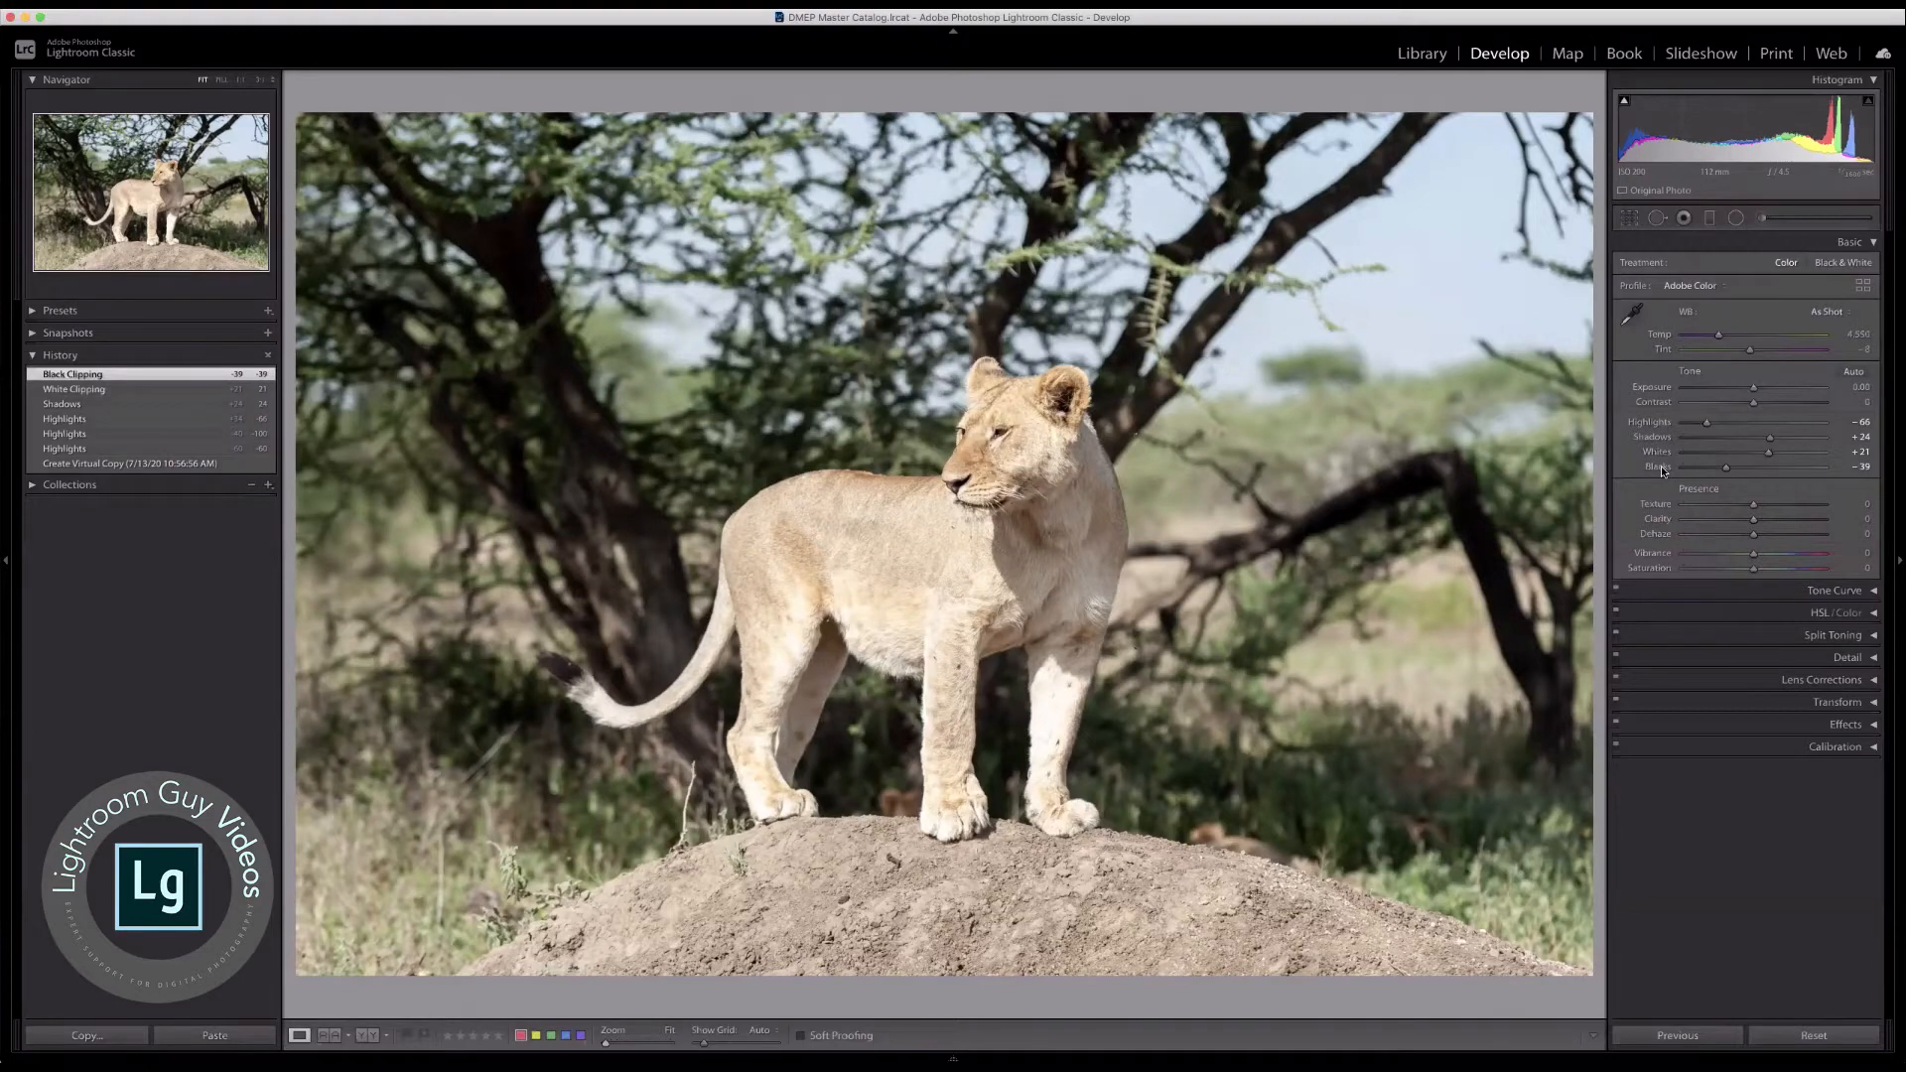
key(backslash)
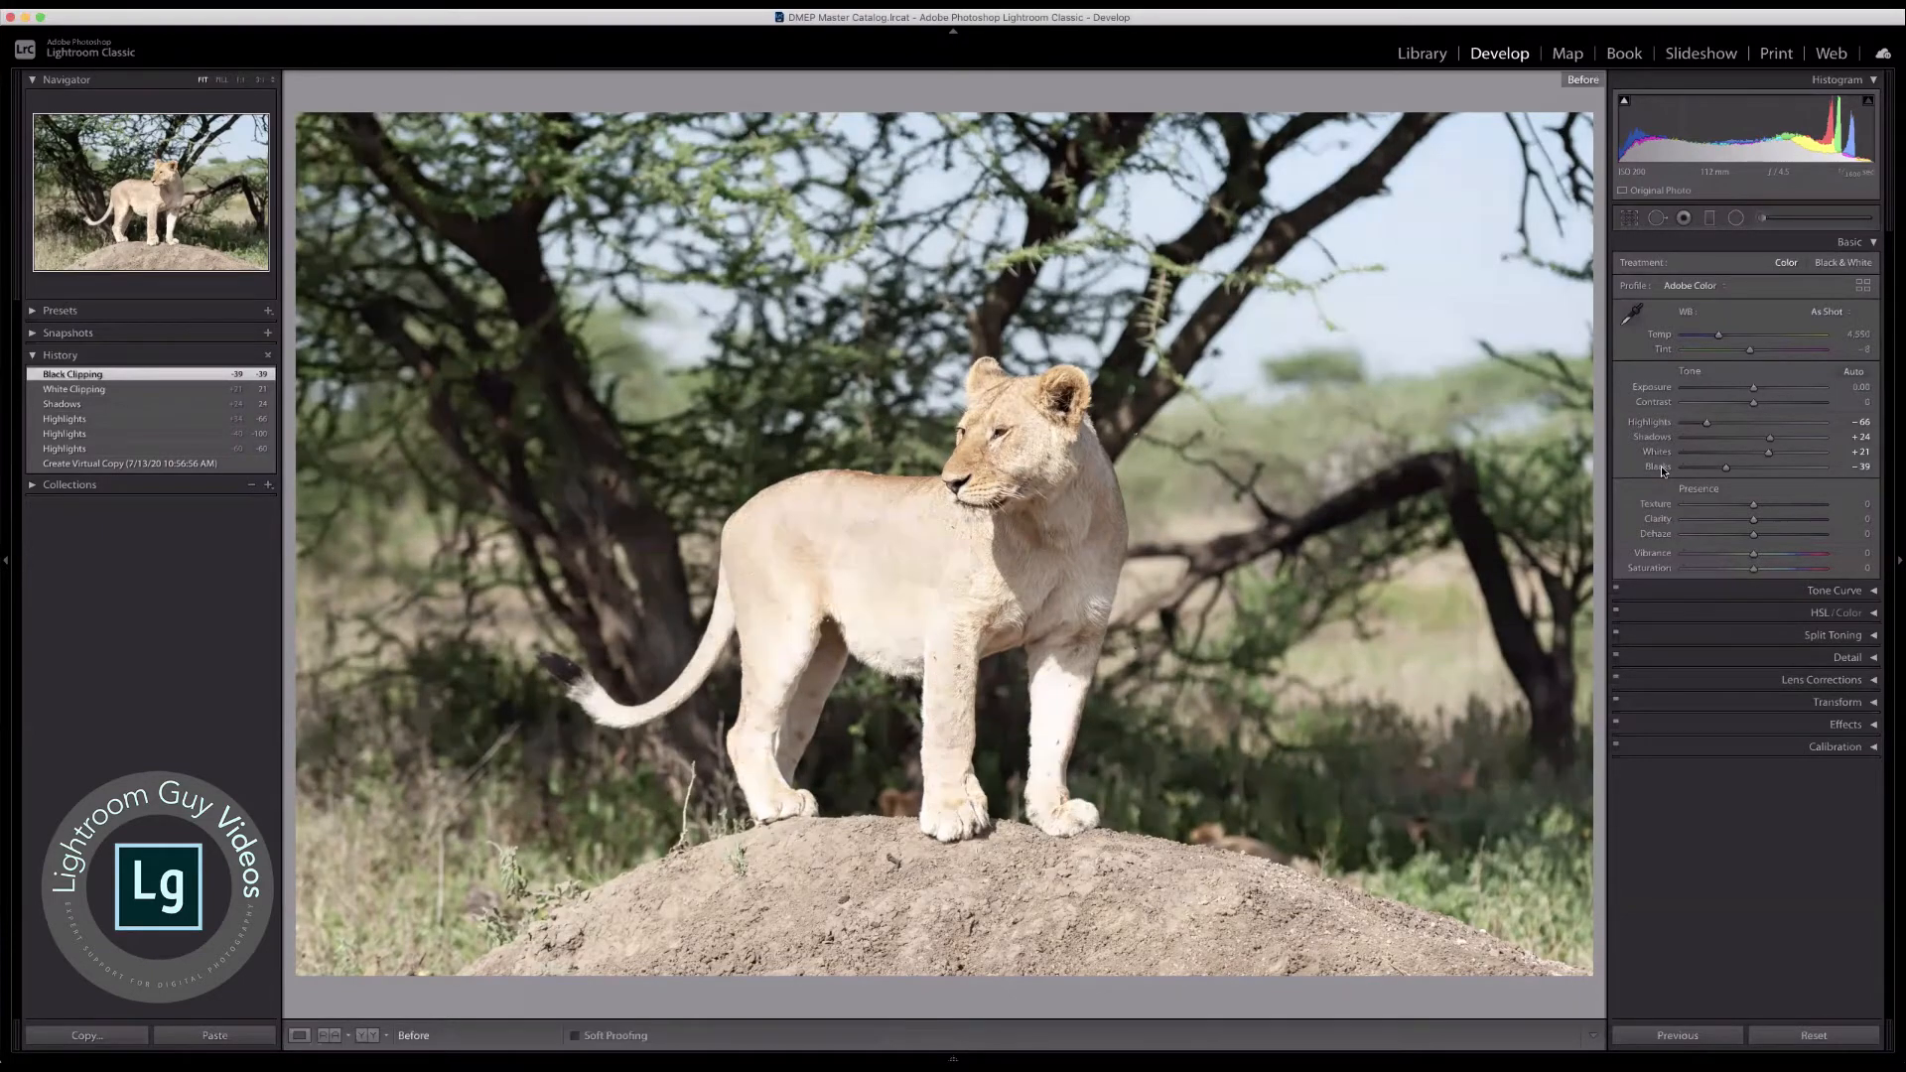
key(backslash)
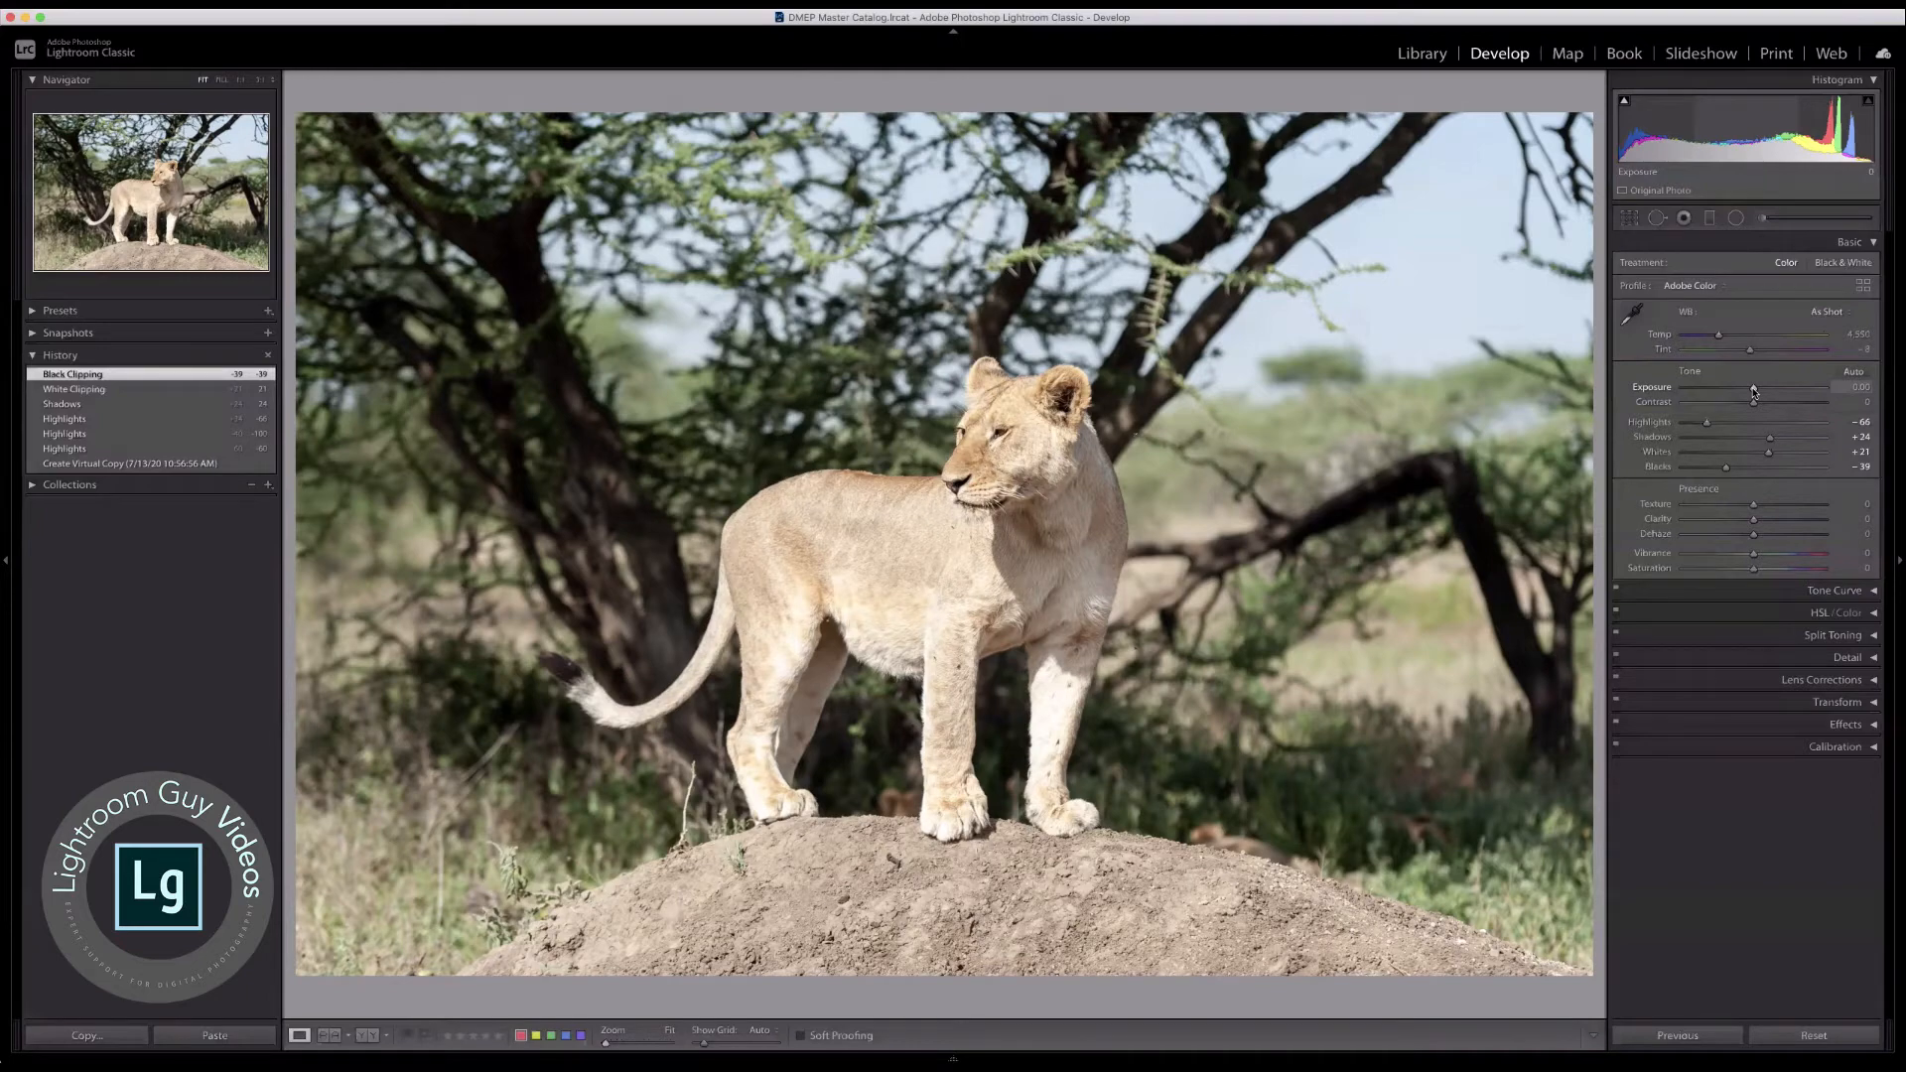
Step: Lower the photo's Exposure to −0.35
drag(1754, 391, 1751, 390)
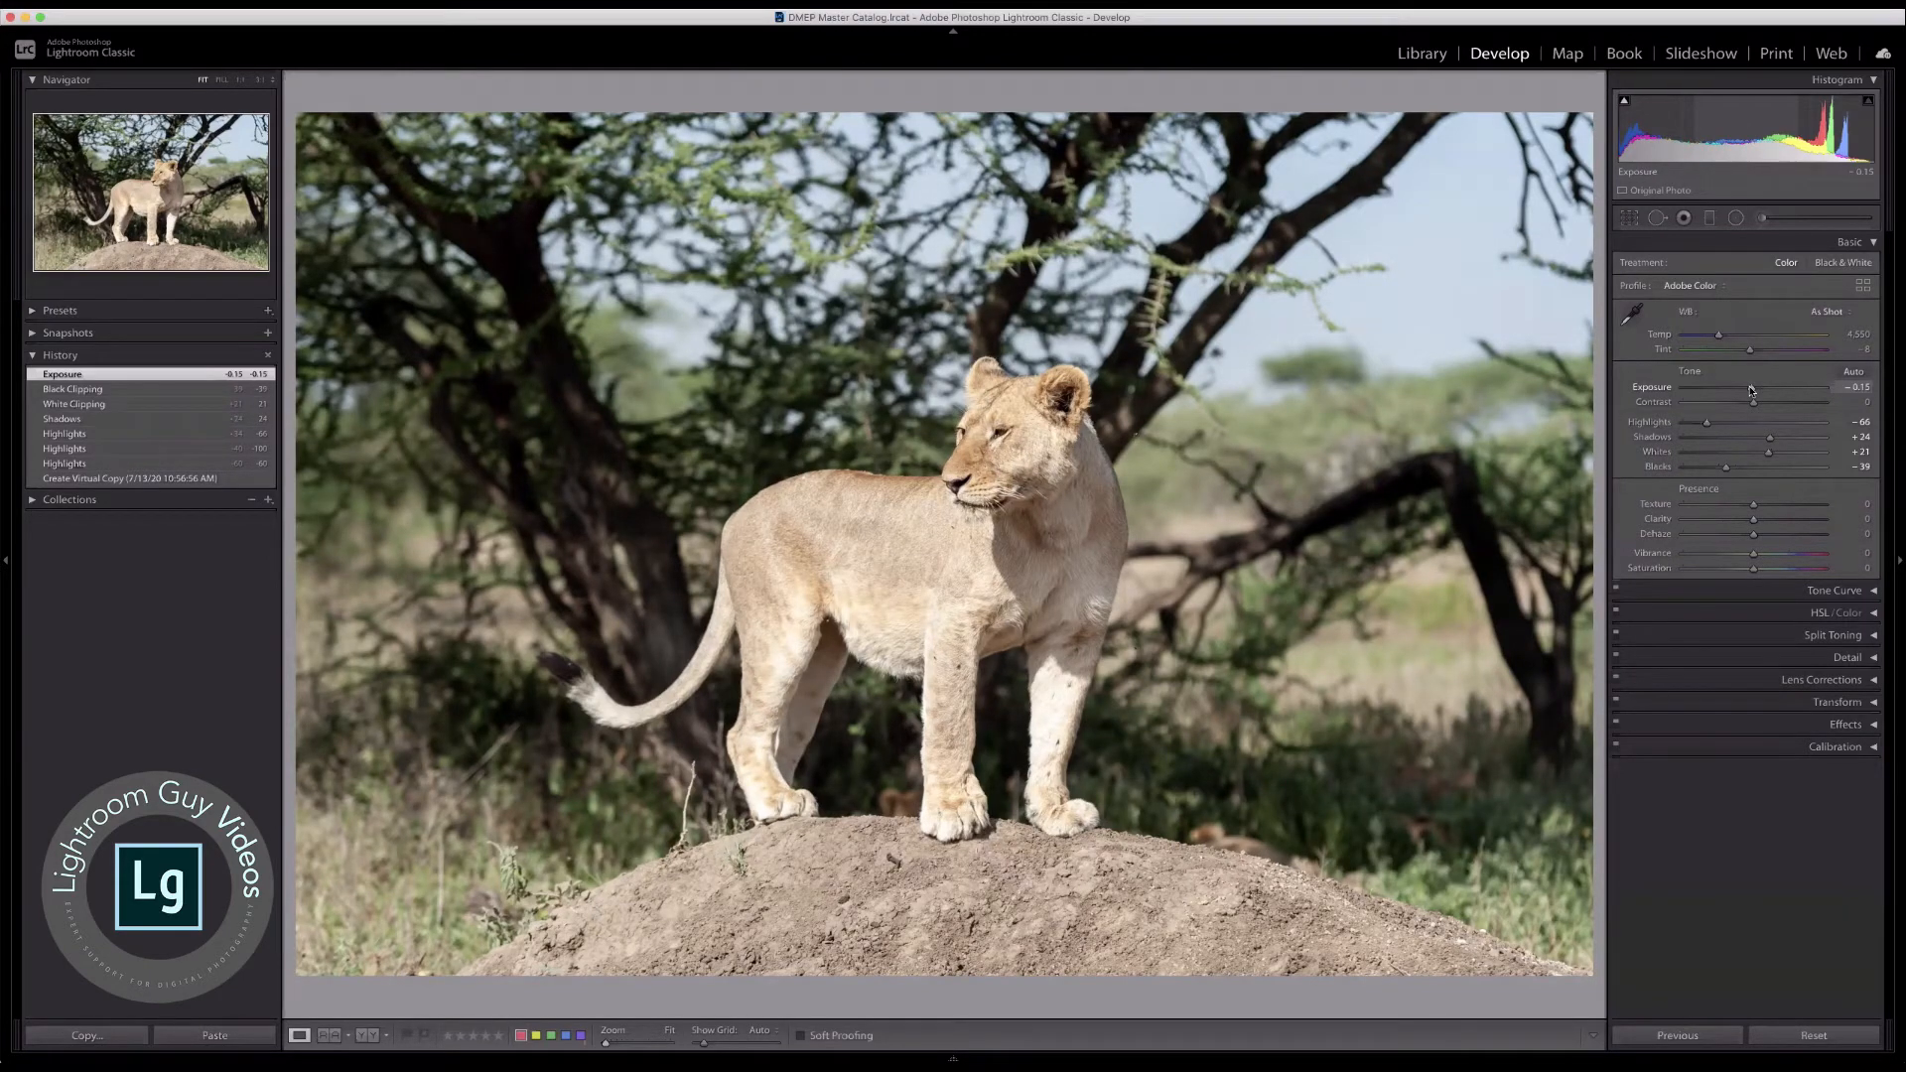
drag(1751, 390, 1748, 390)
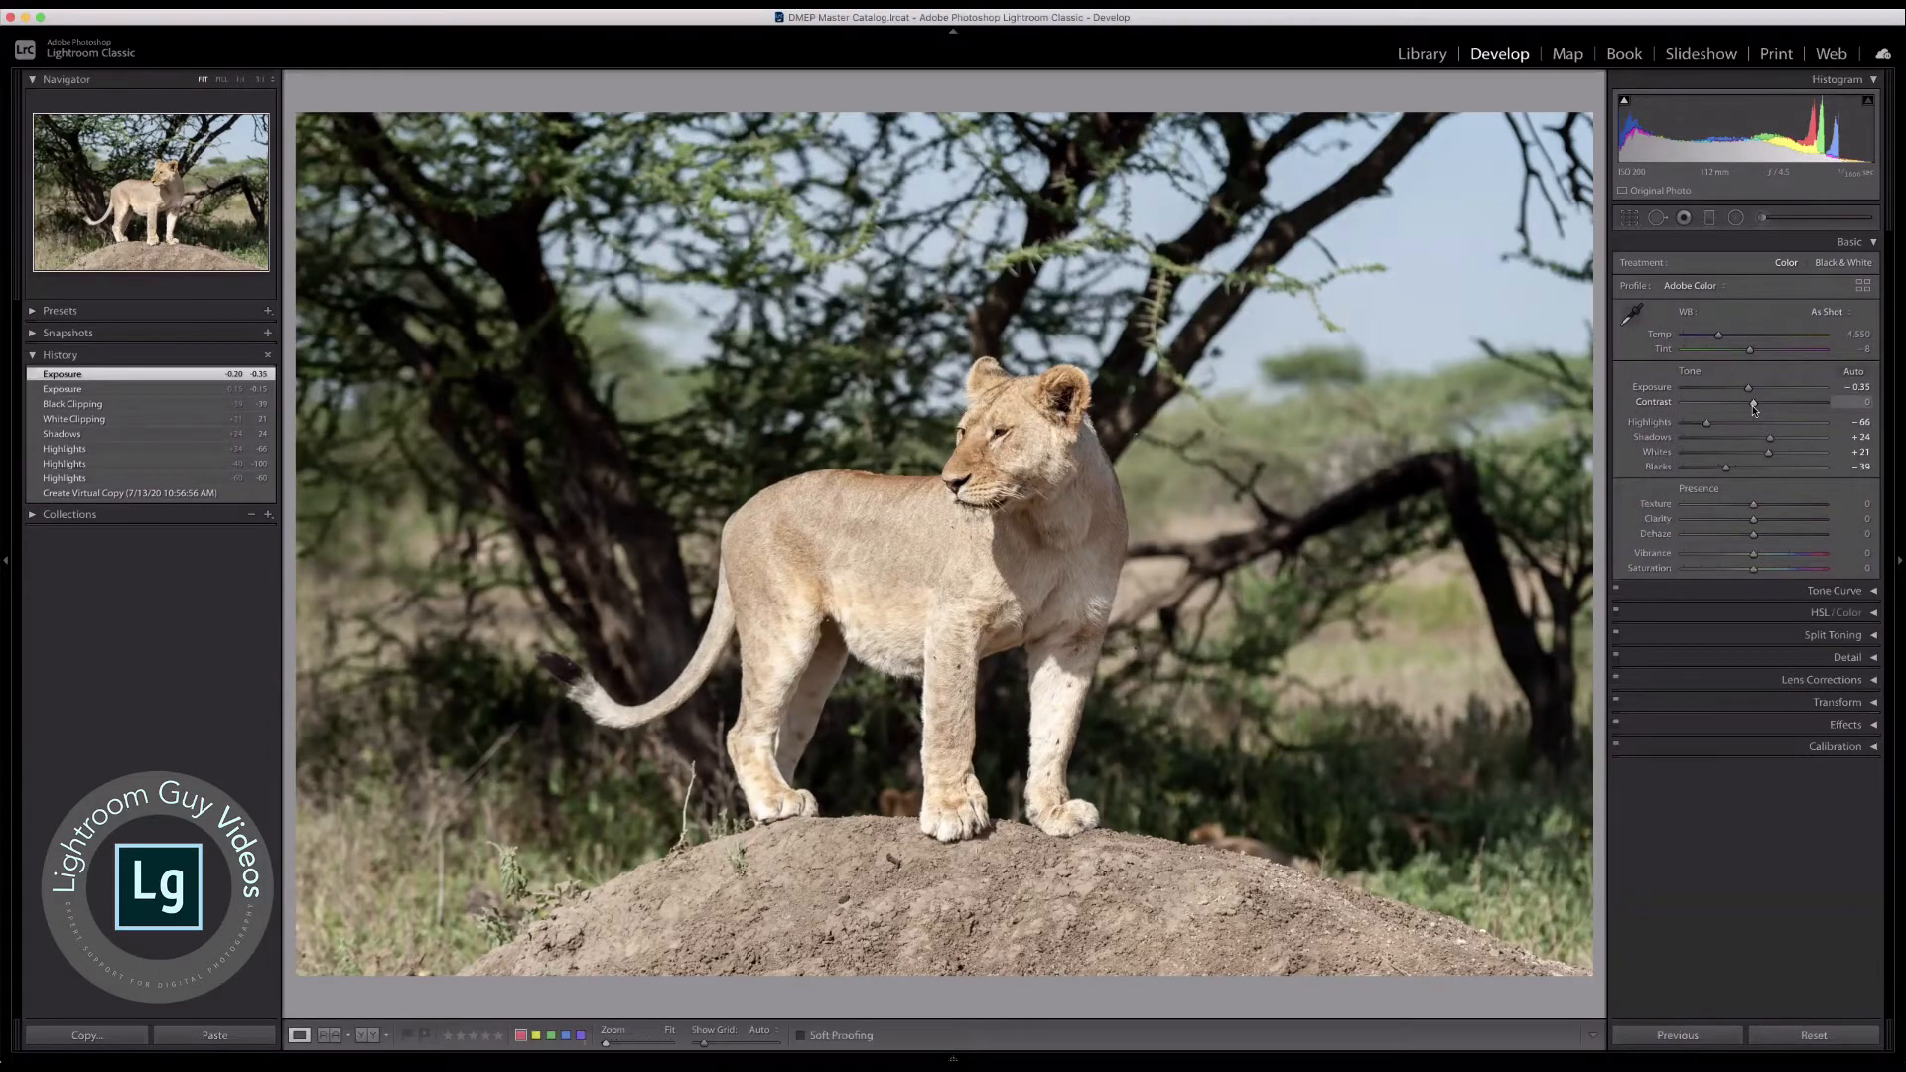
Step: Try out a strongly raised Contrast and a Contrast of −100, and reset Contrast to 0
drag(1754, 408, 1814, 405)
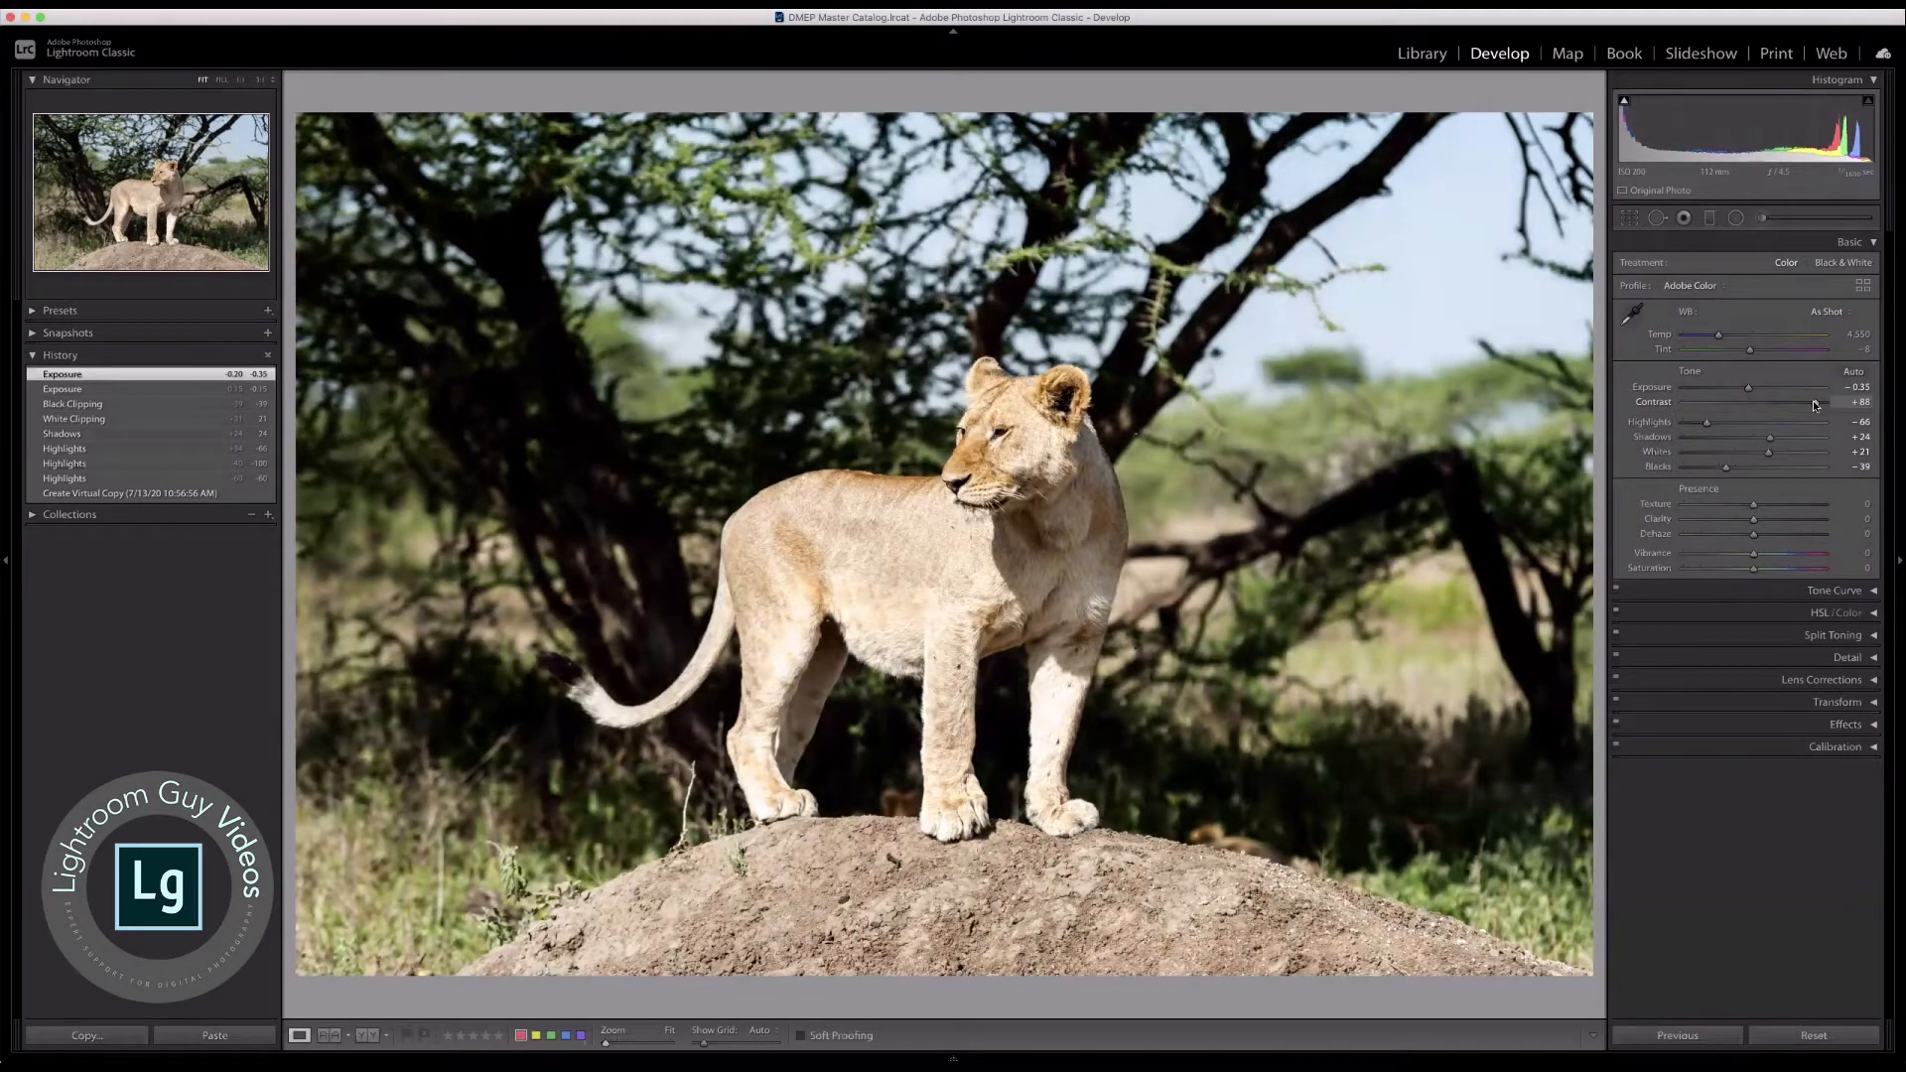
drag(1813, 401, 1664, 403)
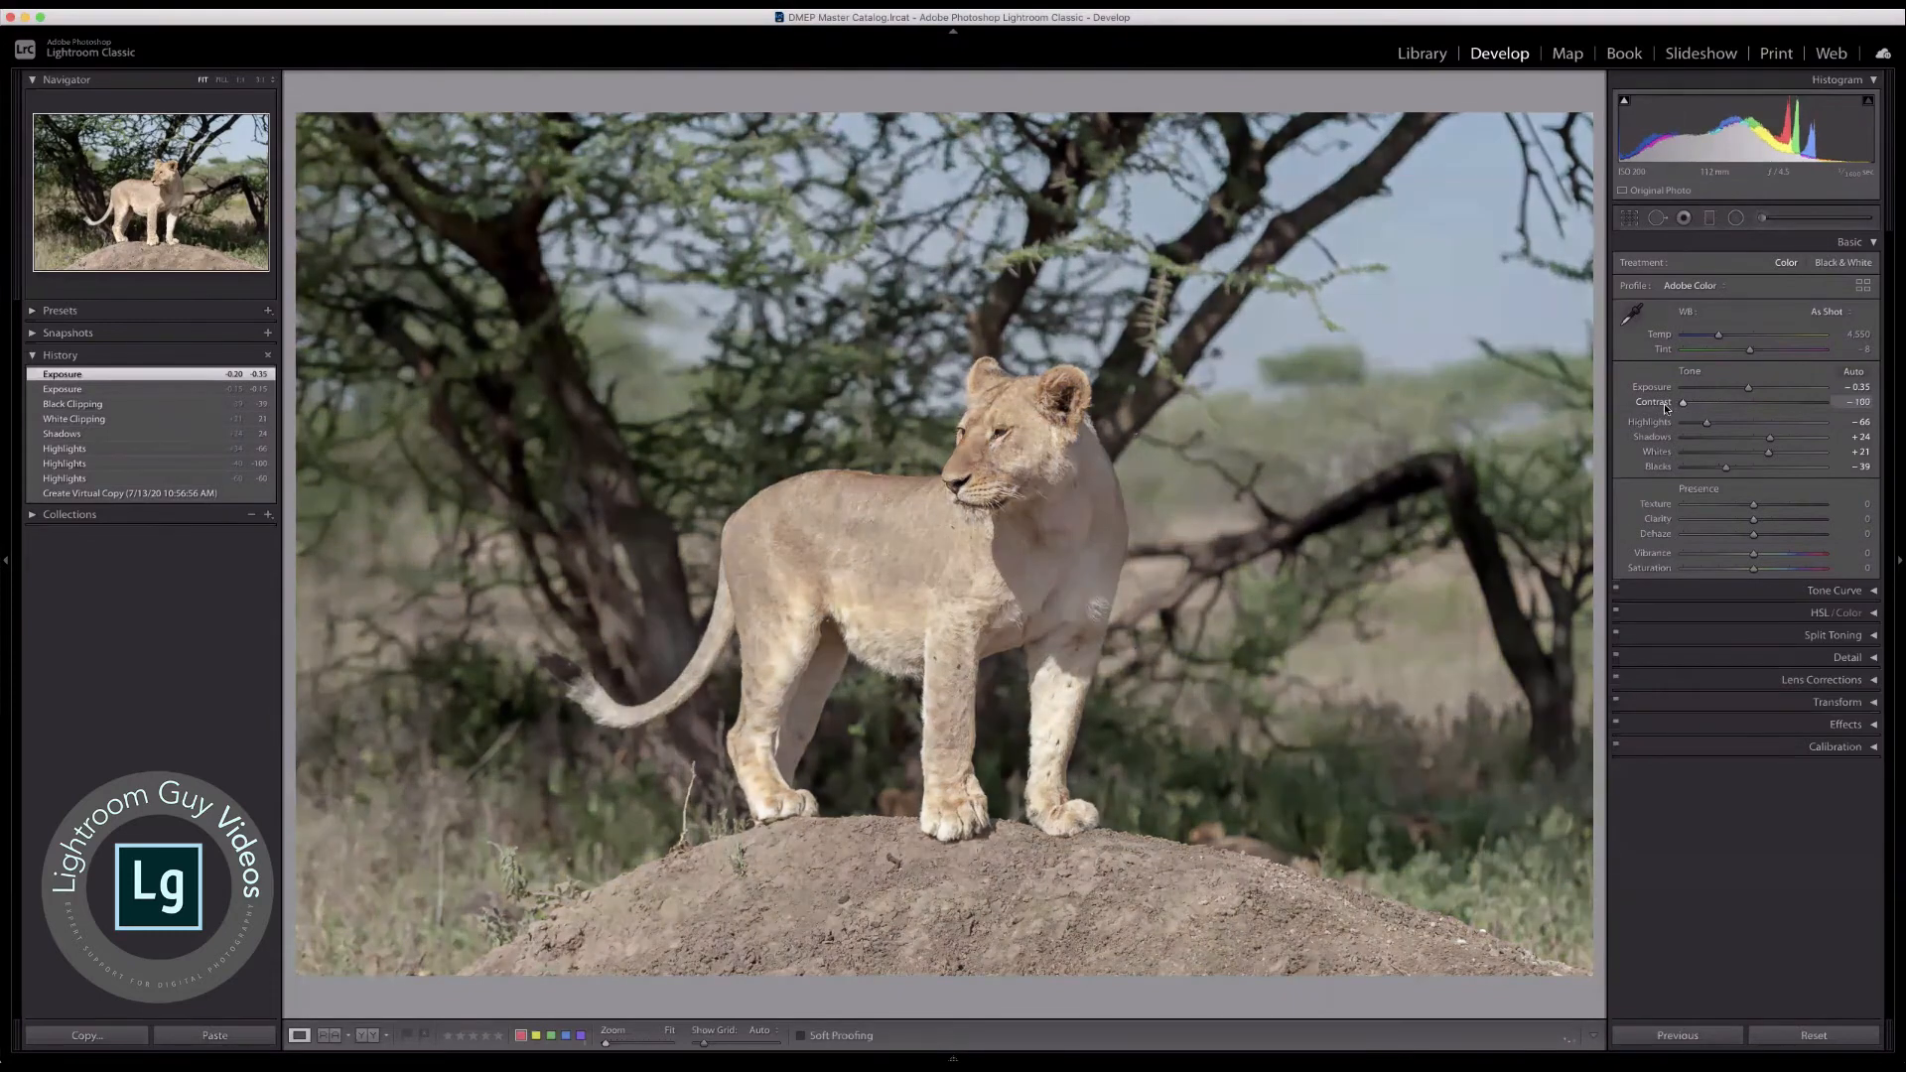
double_click(1659, 404)
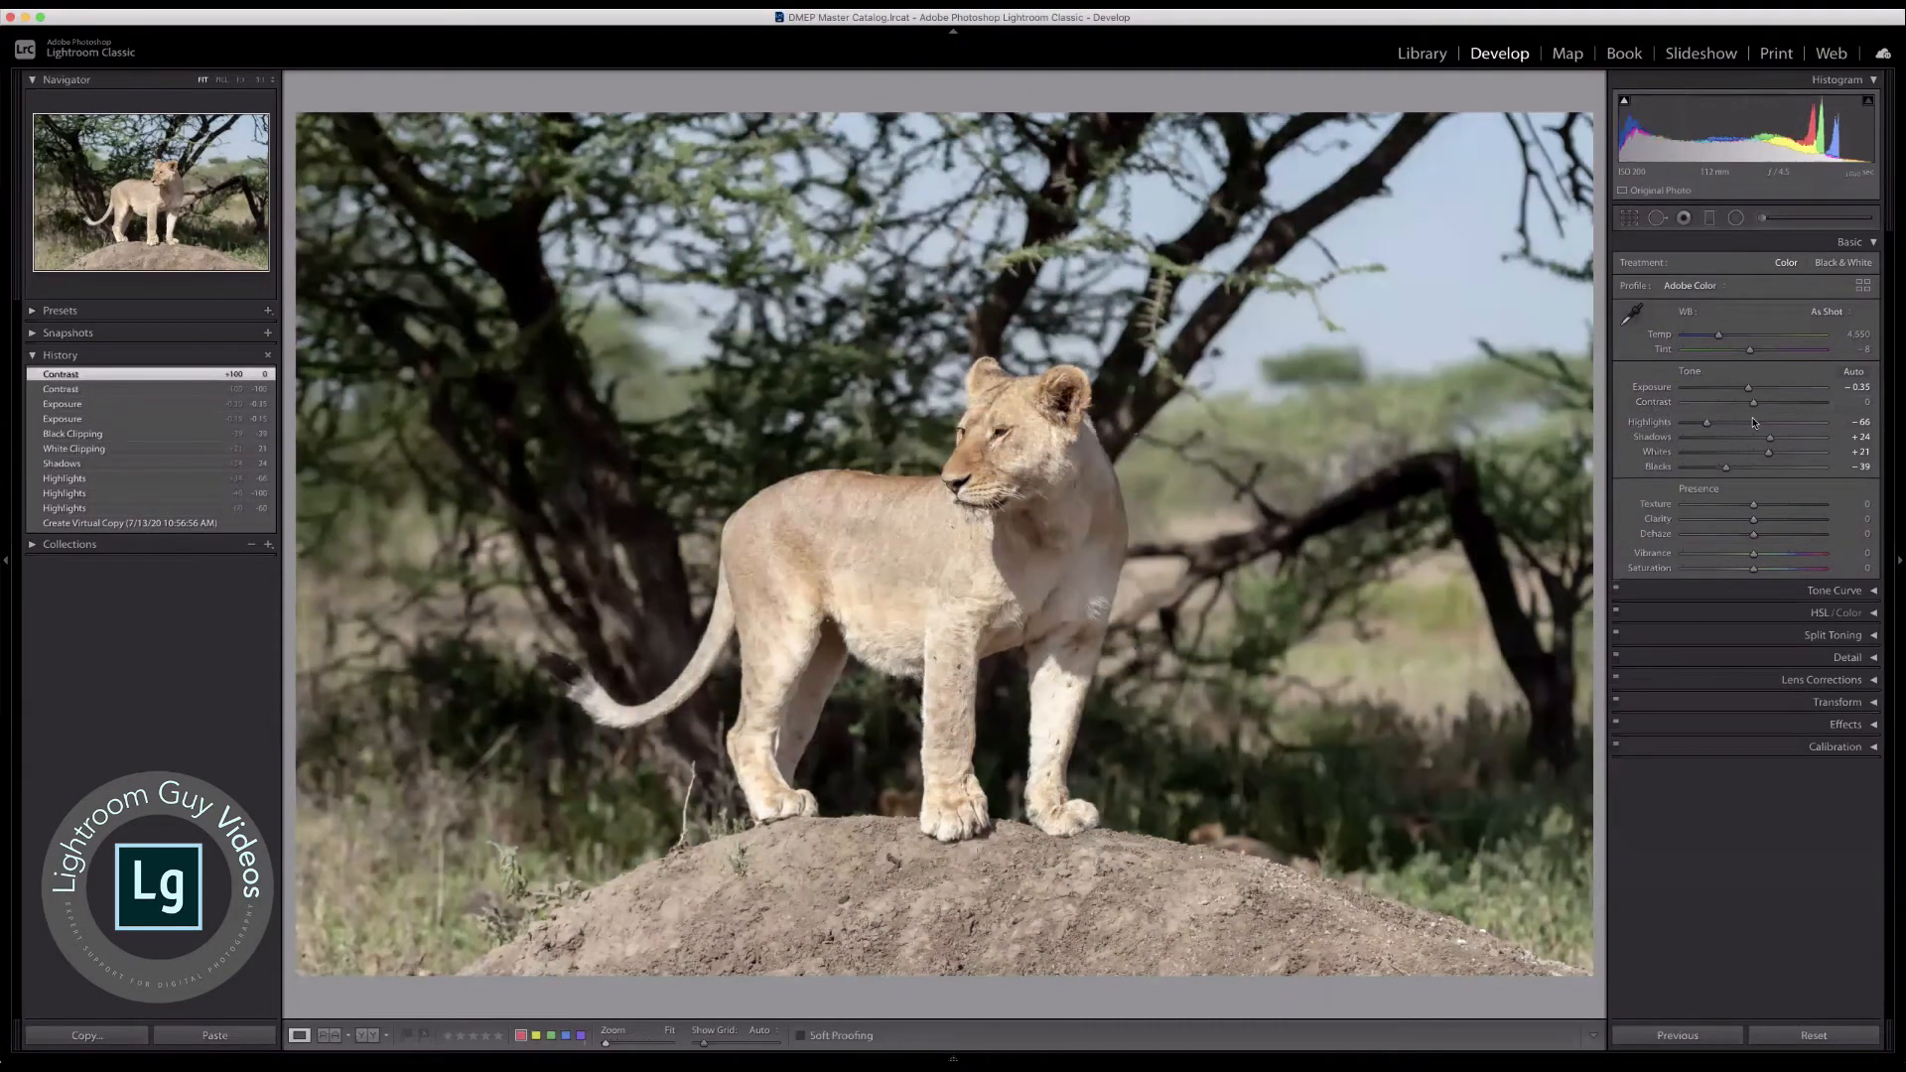
Step: Lower the Contrast to −15 and compare the photo with its unedited version
drag(1751, 404, 1743, 405)
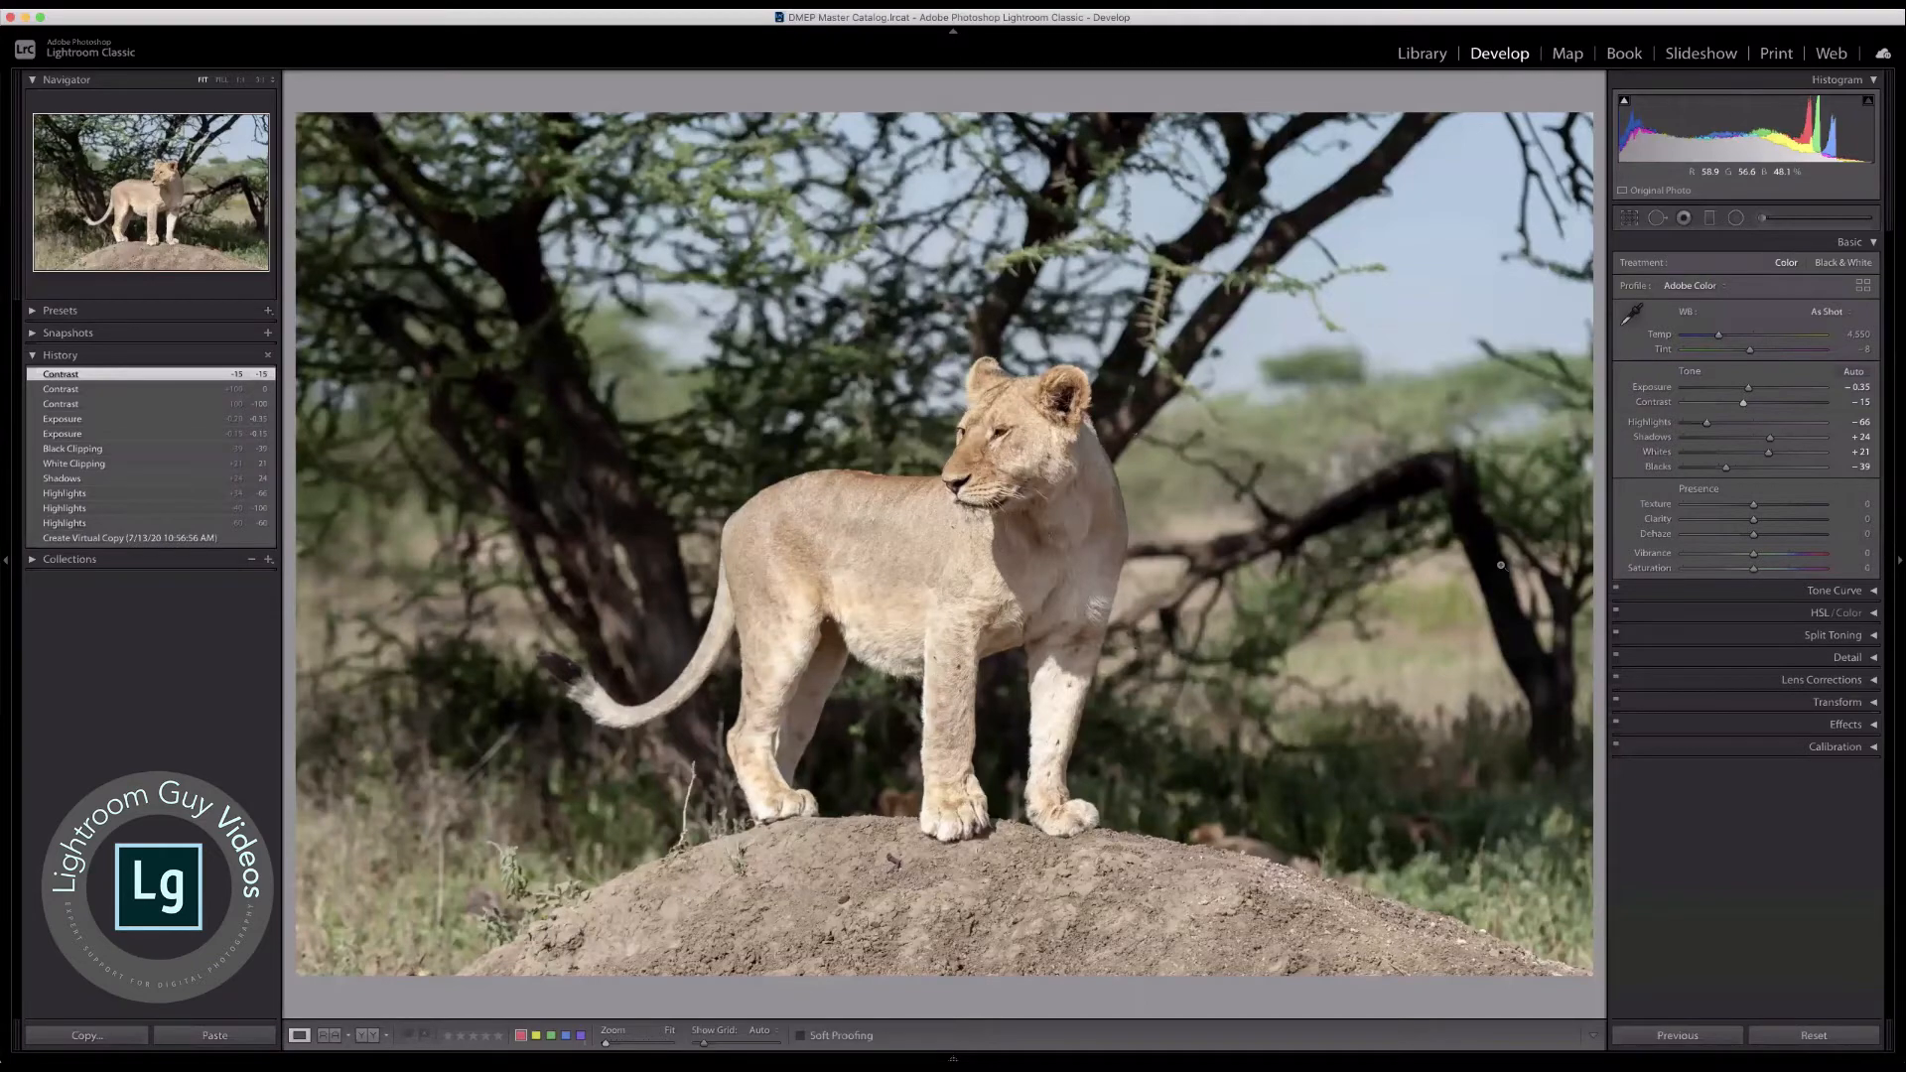
key(backslash)
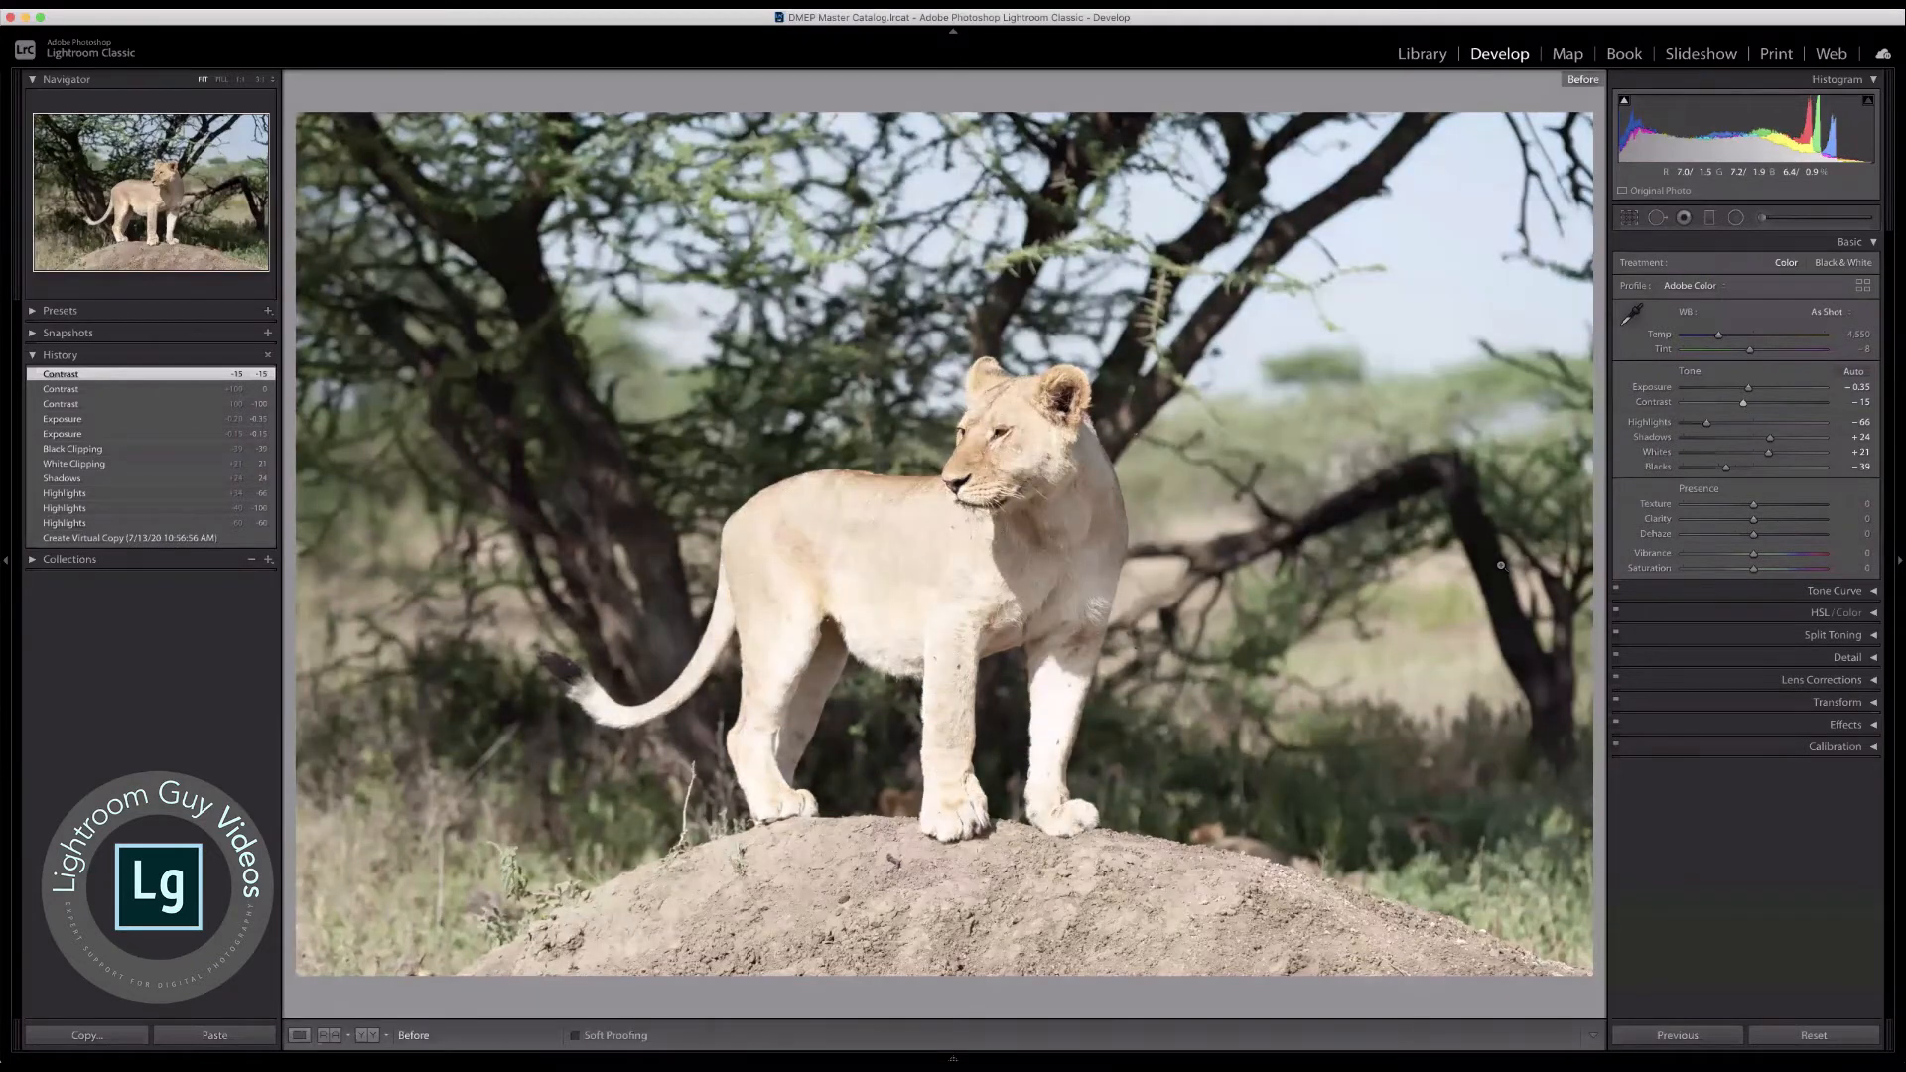
key(backslash)
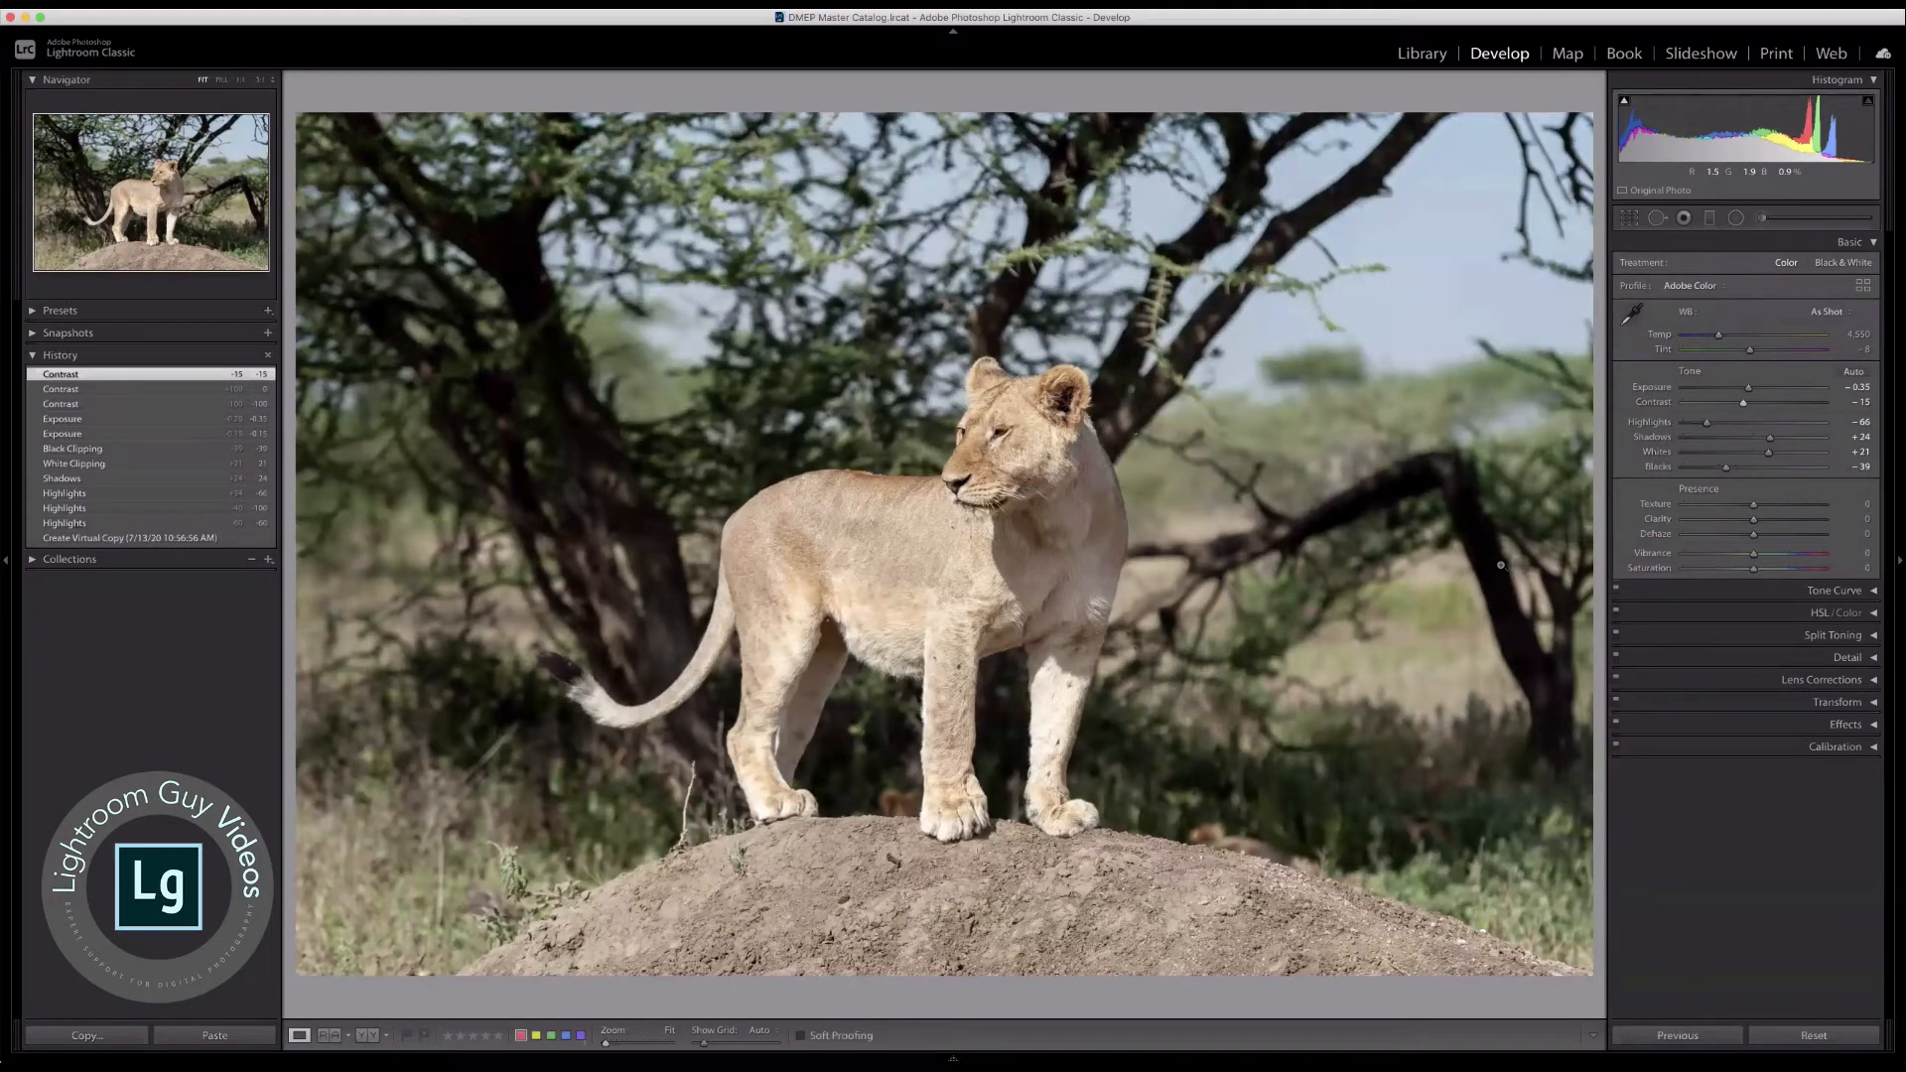
key(backslash)
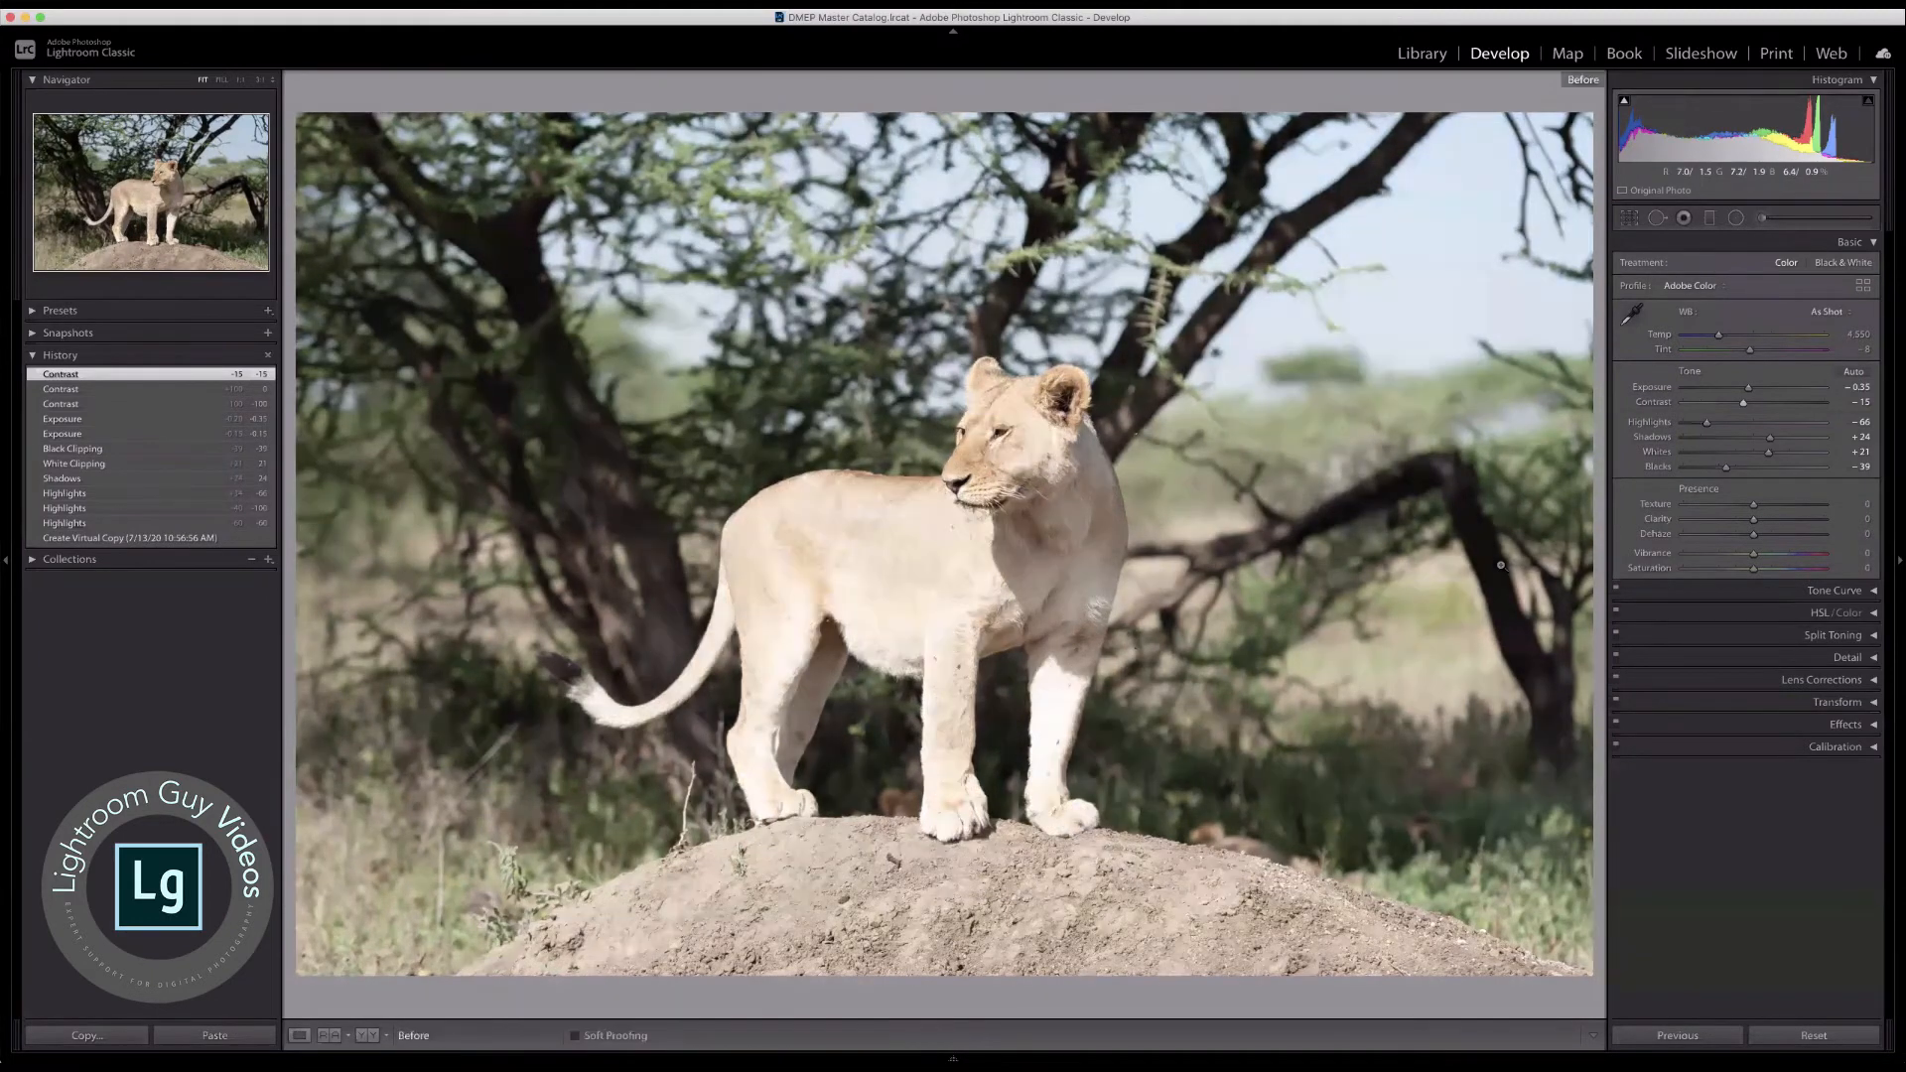
key(backslash)
key(backslash)
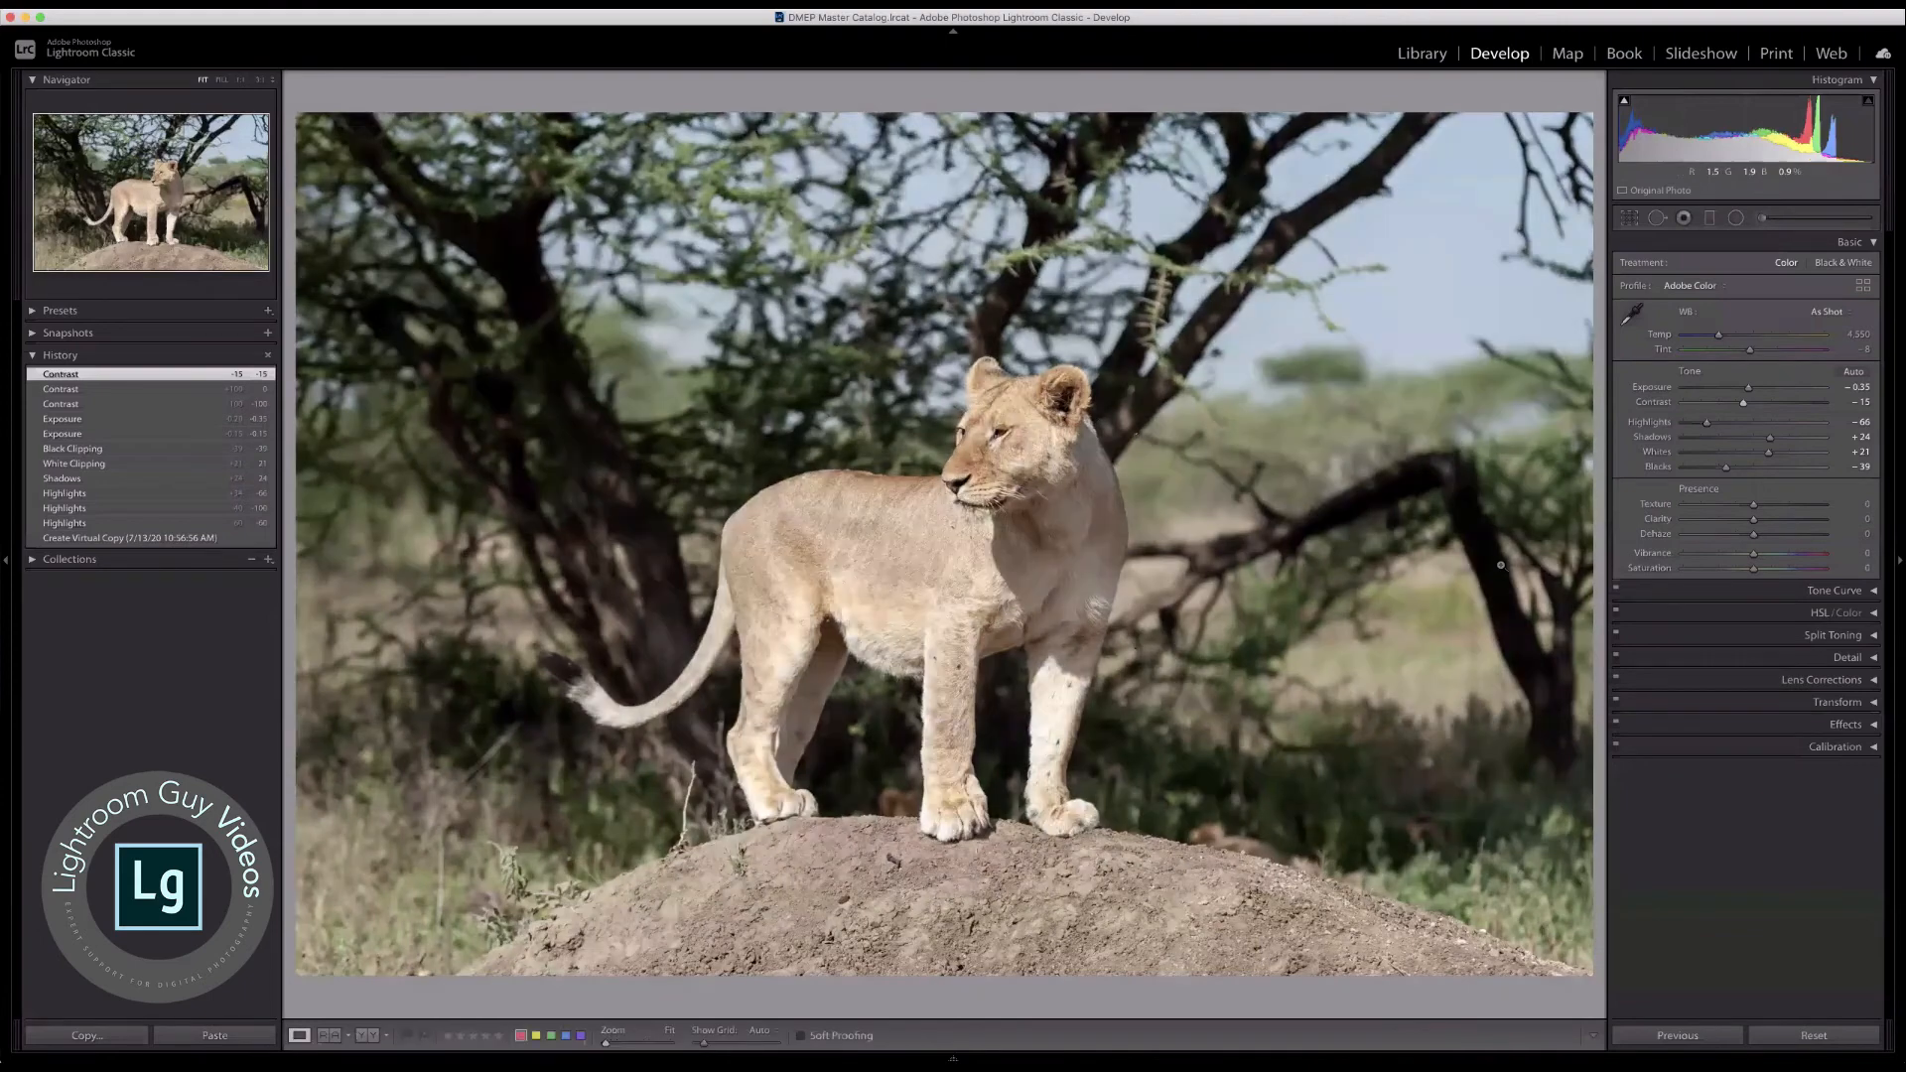
key(backslash)
key(backslash)
Step: Raise Dehaze to +67 on the edited lioness copy
drag(1755, 539, 1802, 534)
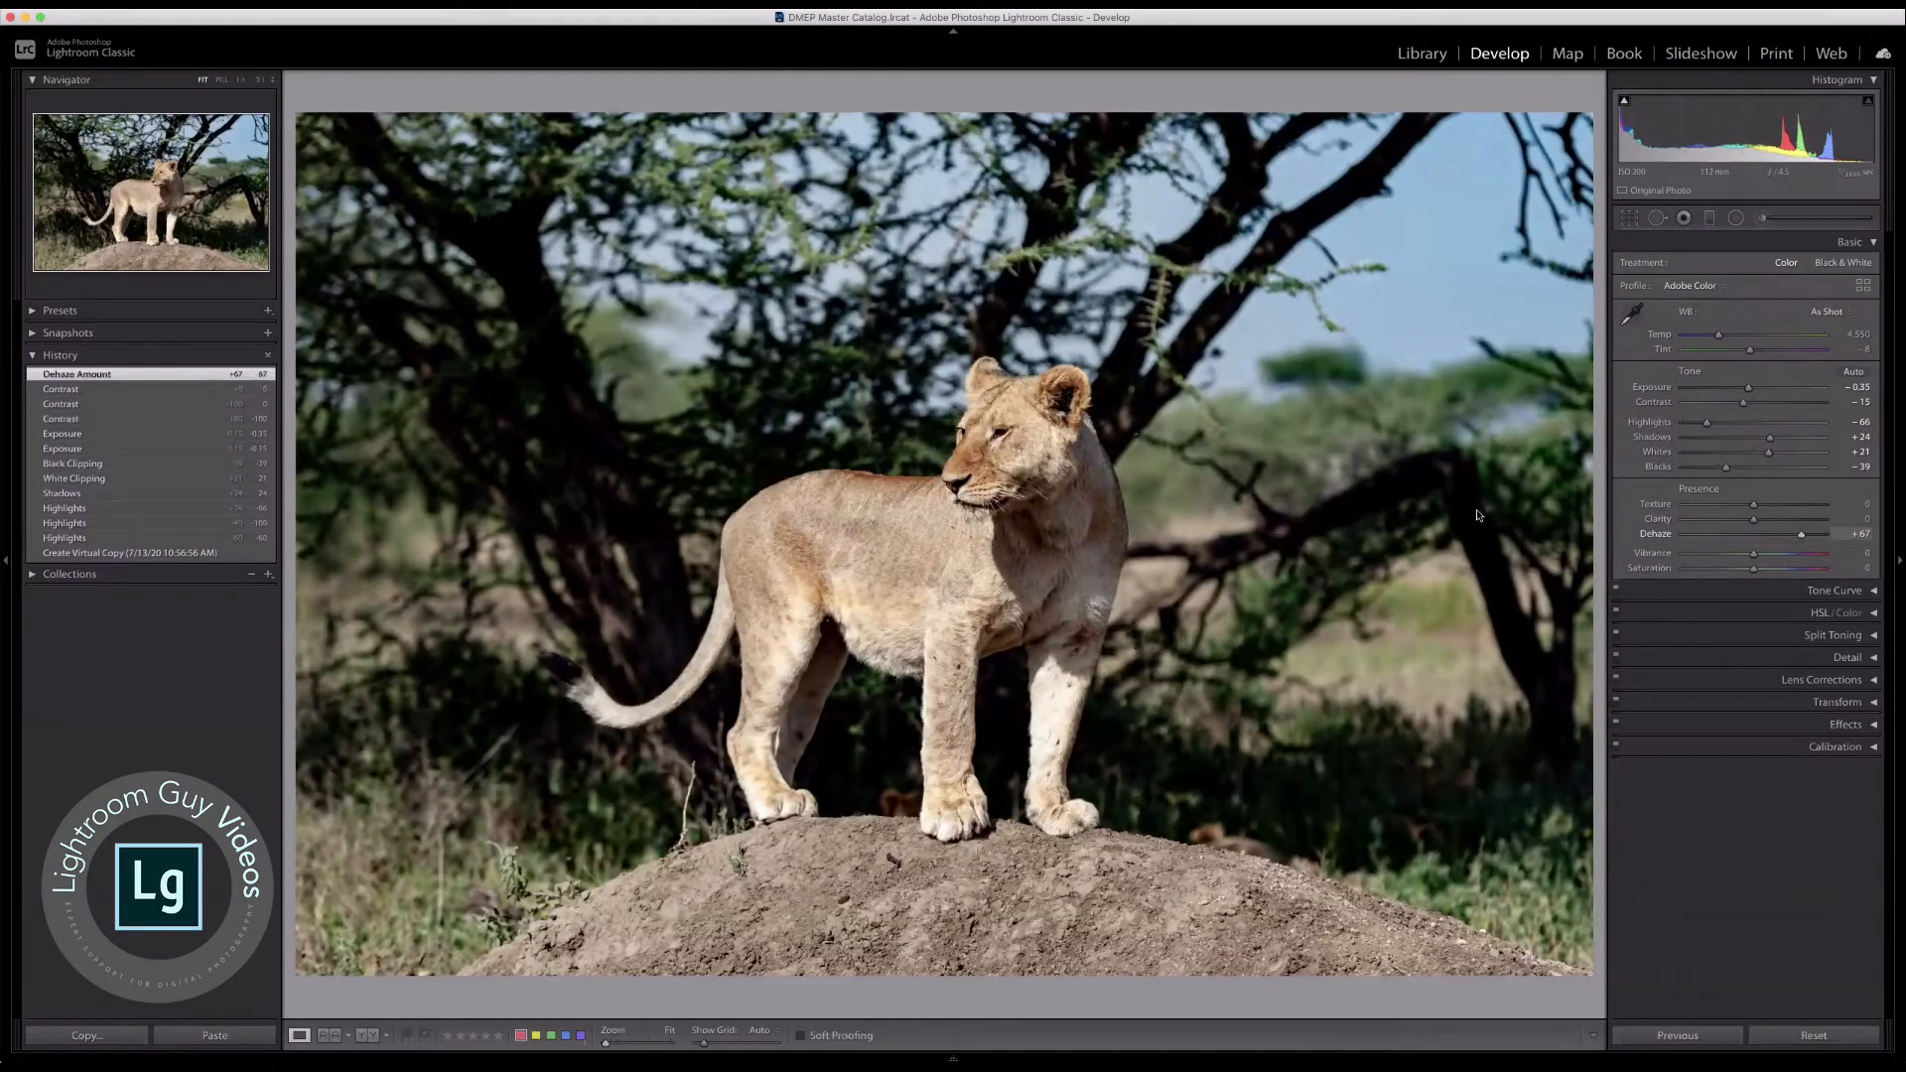
Step: Open the unedited lioness copy from the second row of the photo grid in the Develop module
key(g)
click(517, 743)
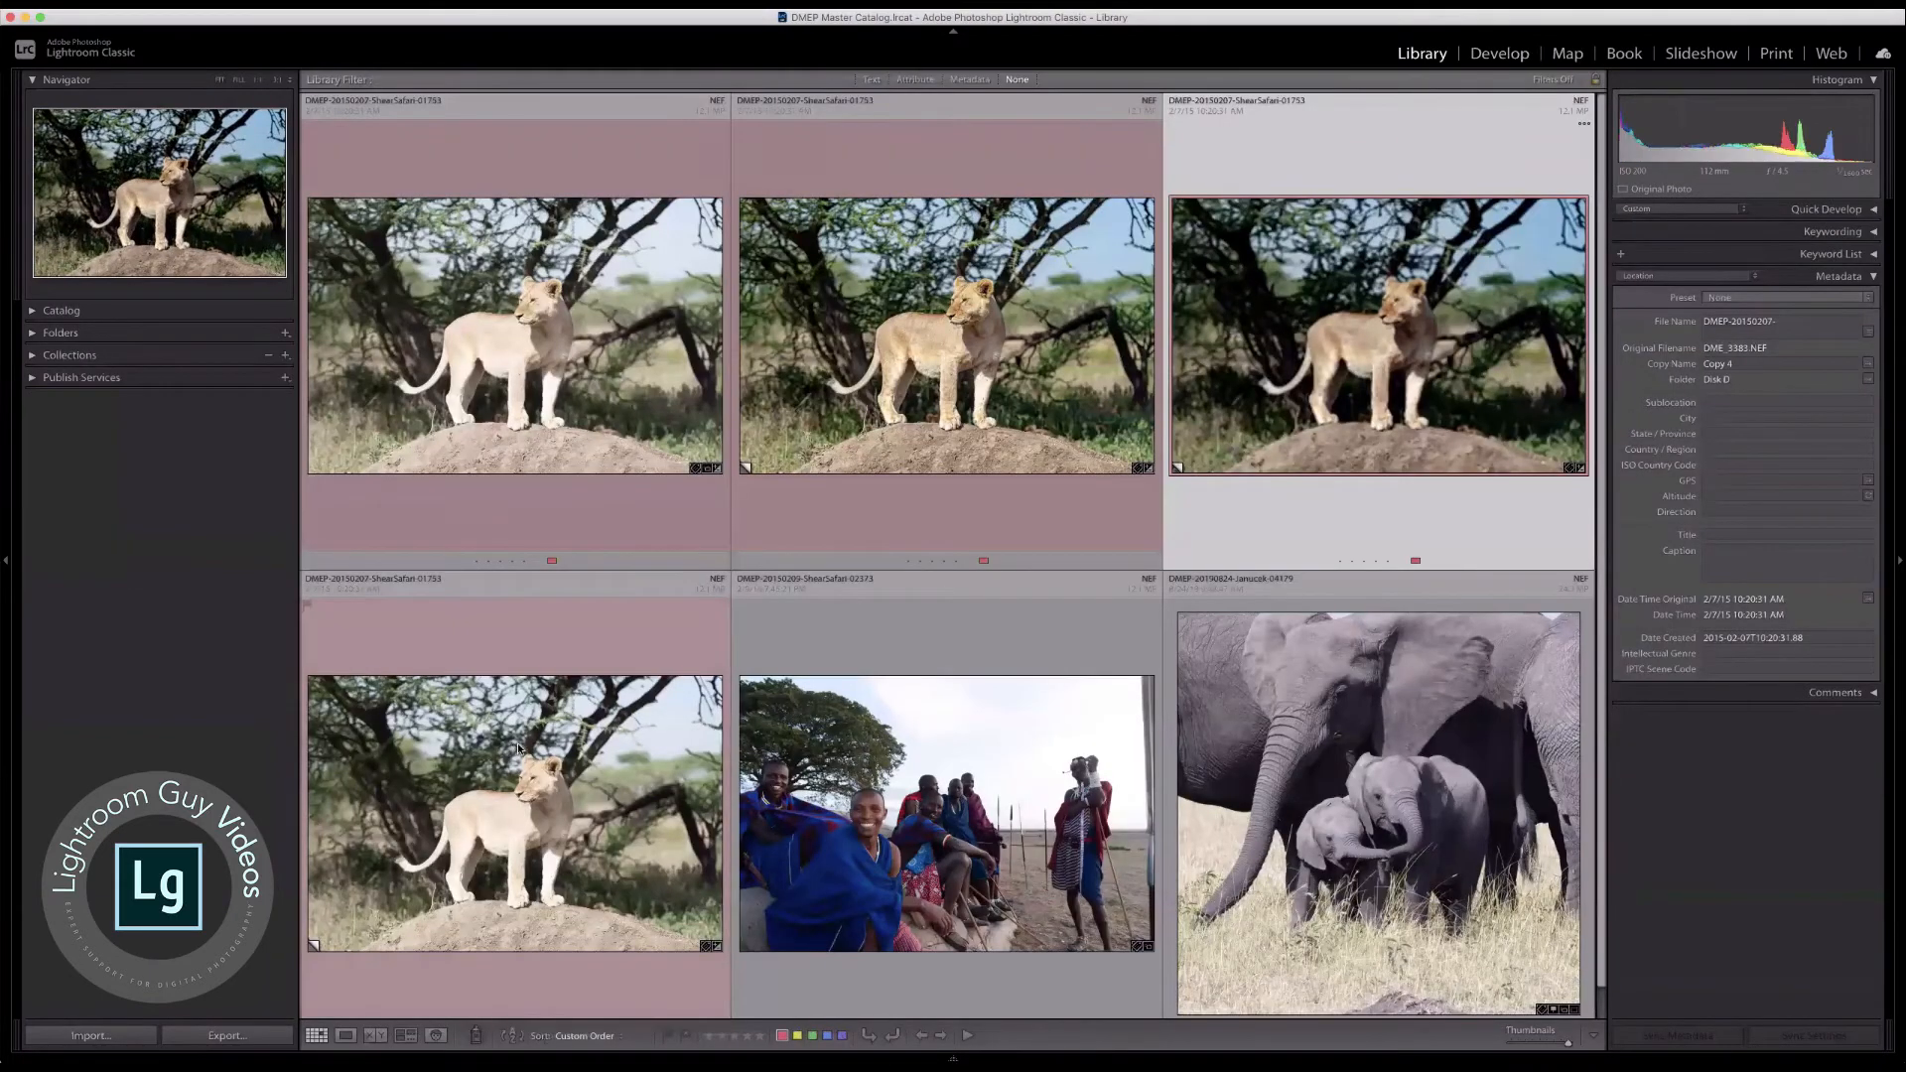
key(e)
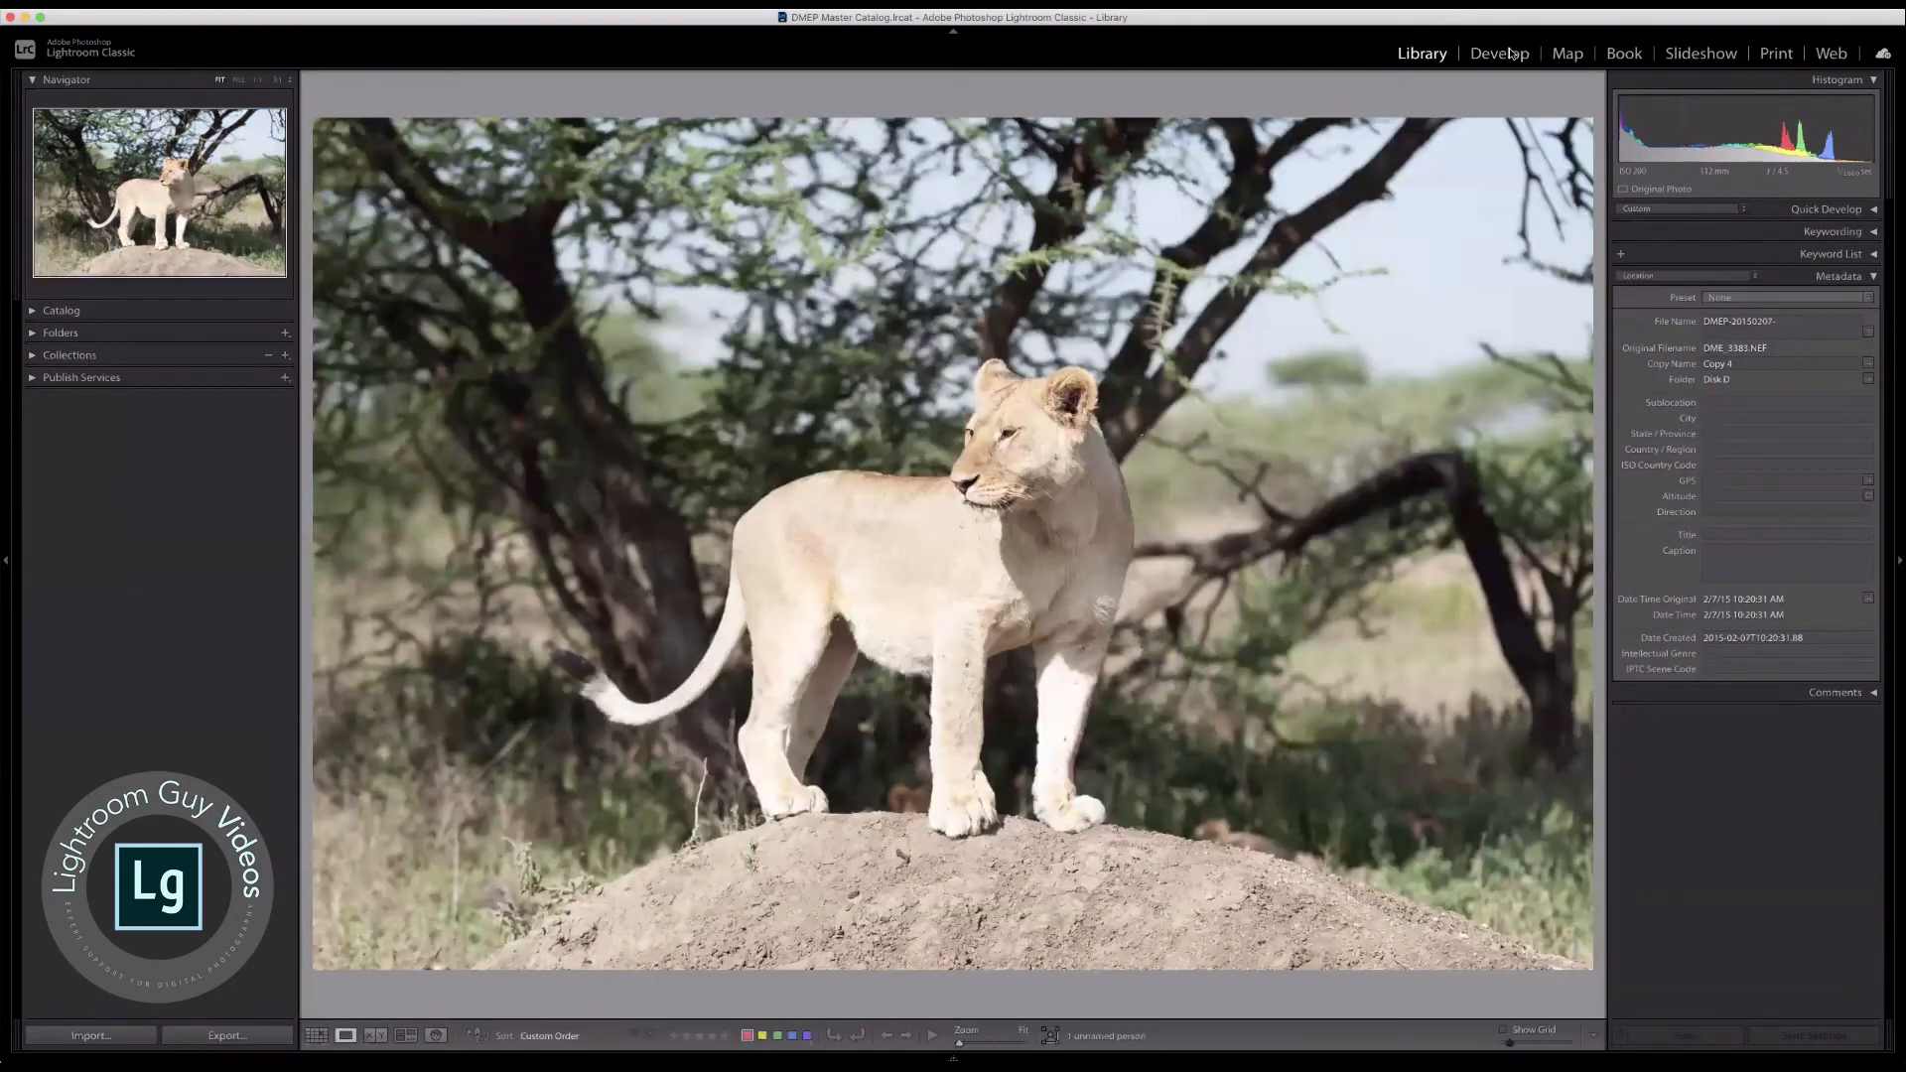
key(d)
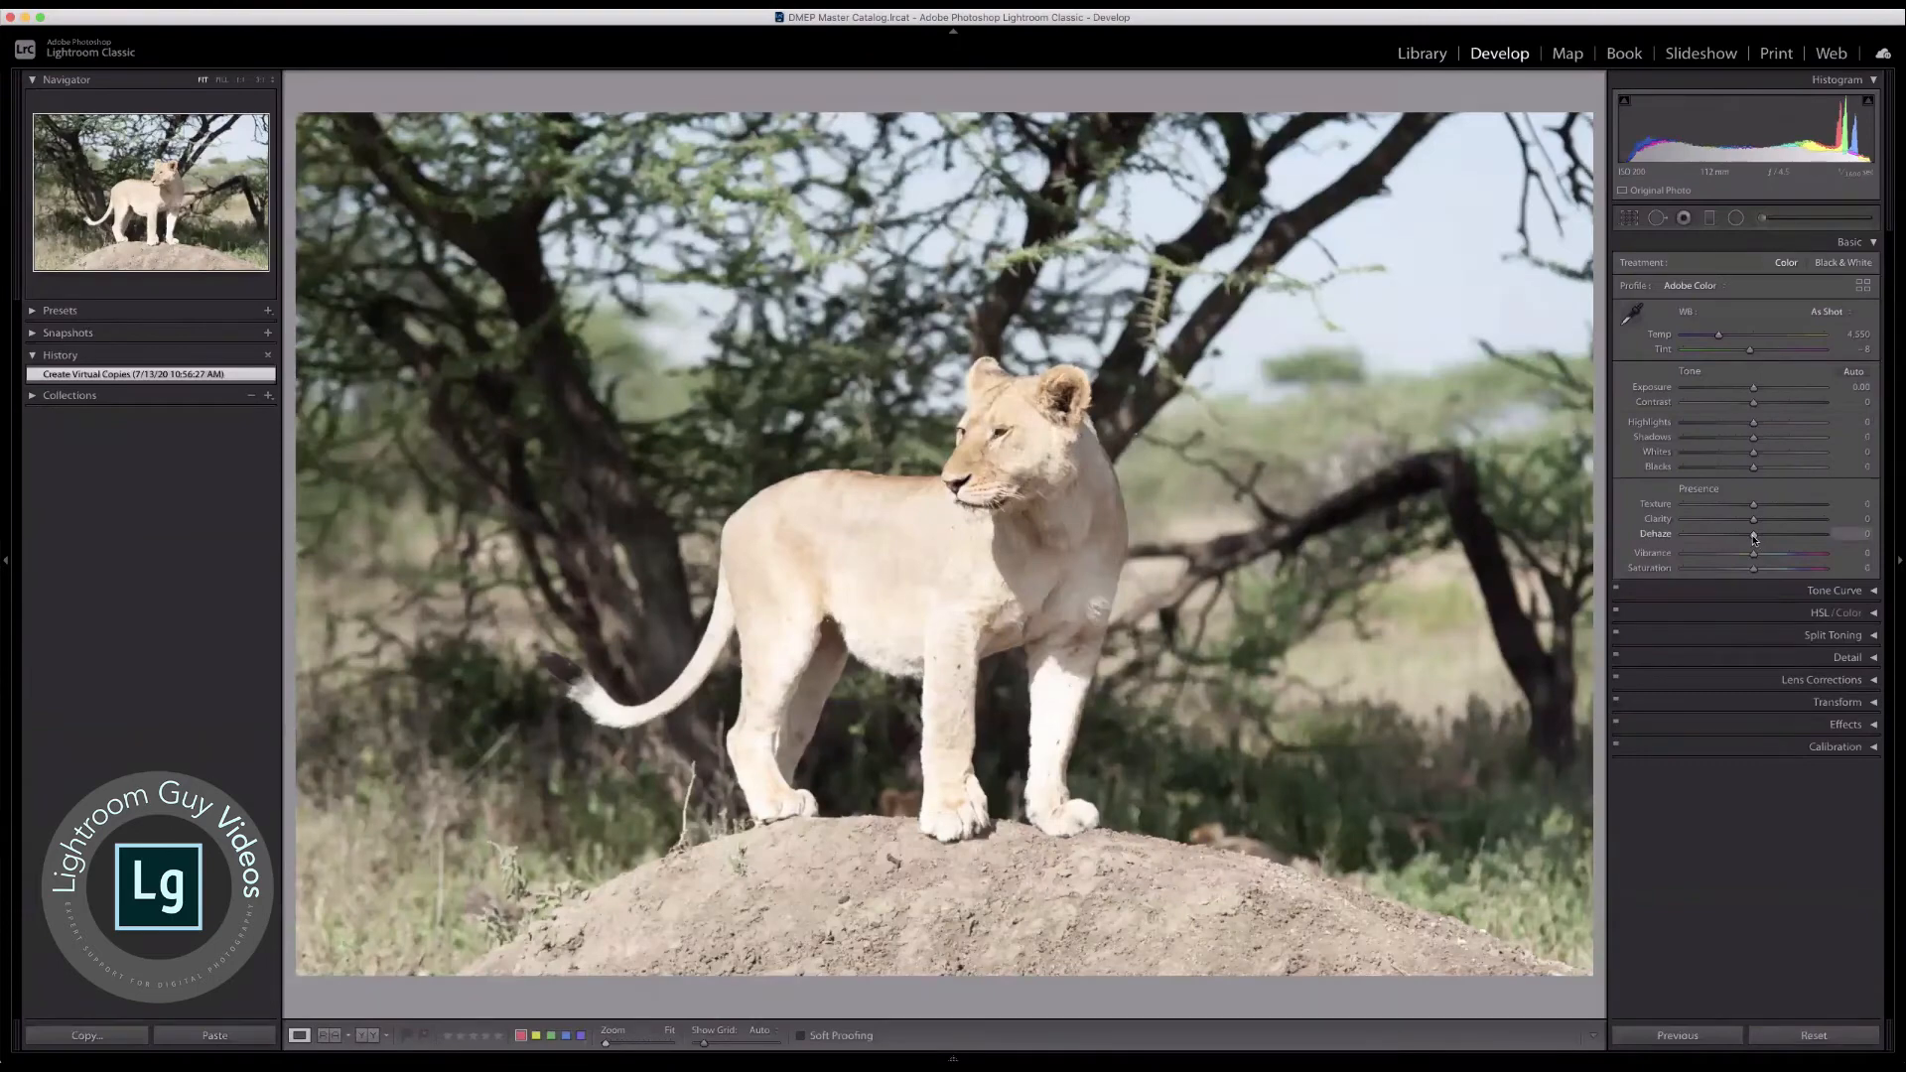
Step: Set this copy's Dehaze to +51, Highlights to −51 and Exposure to −0.35, and return to the photo grid
drag(1783, 532, 1791, 533)
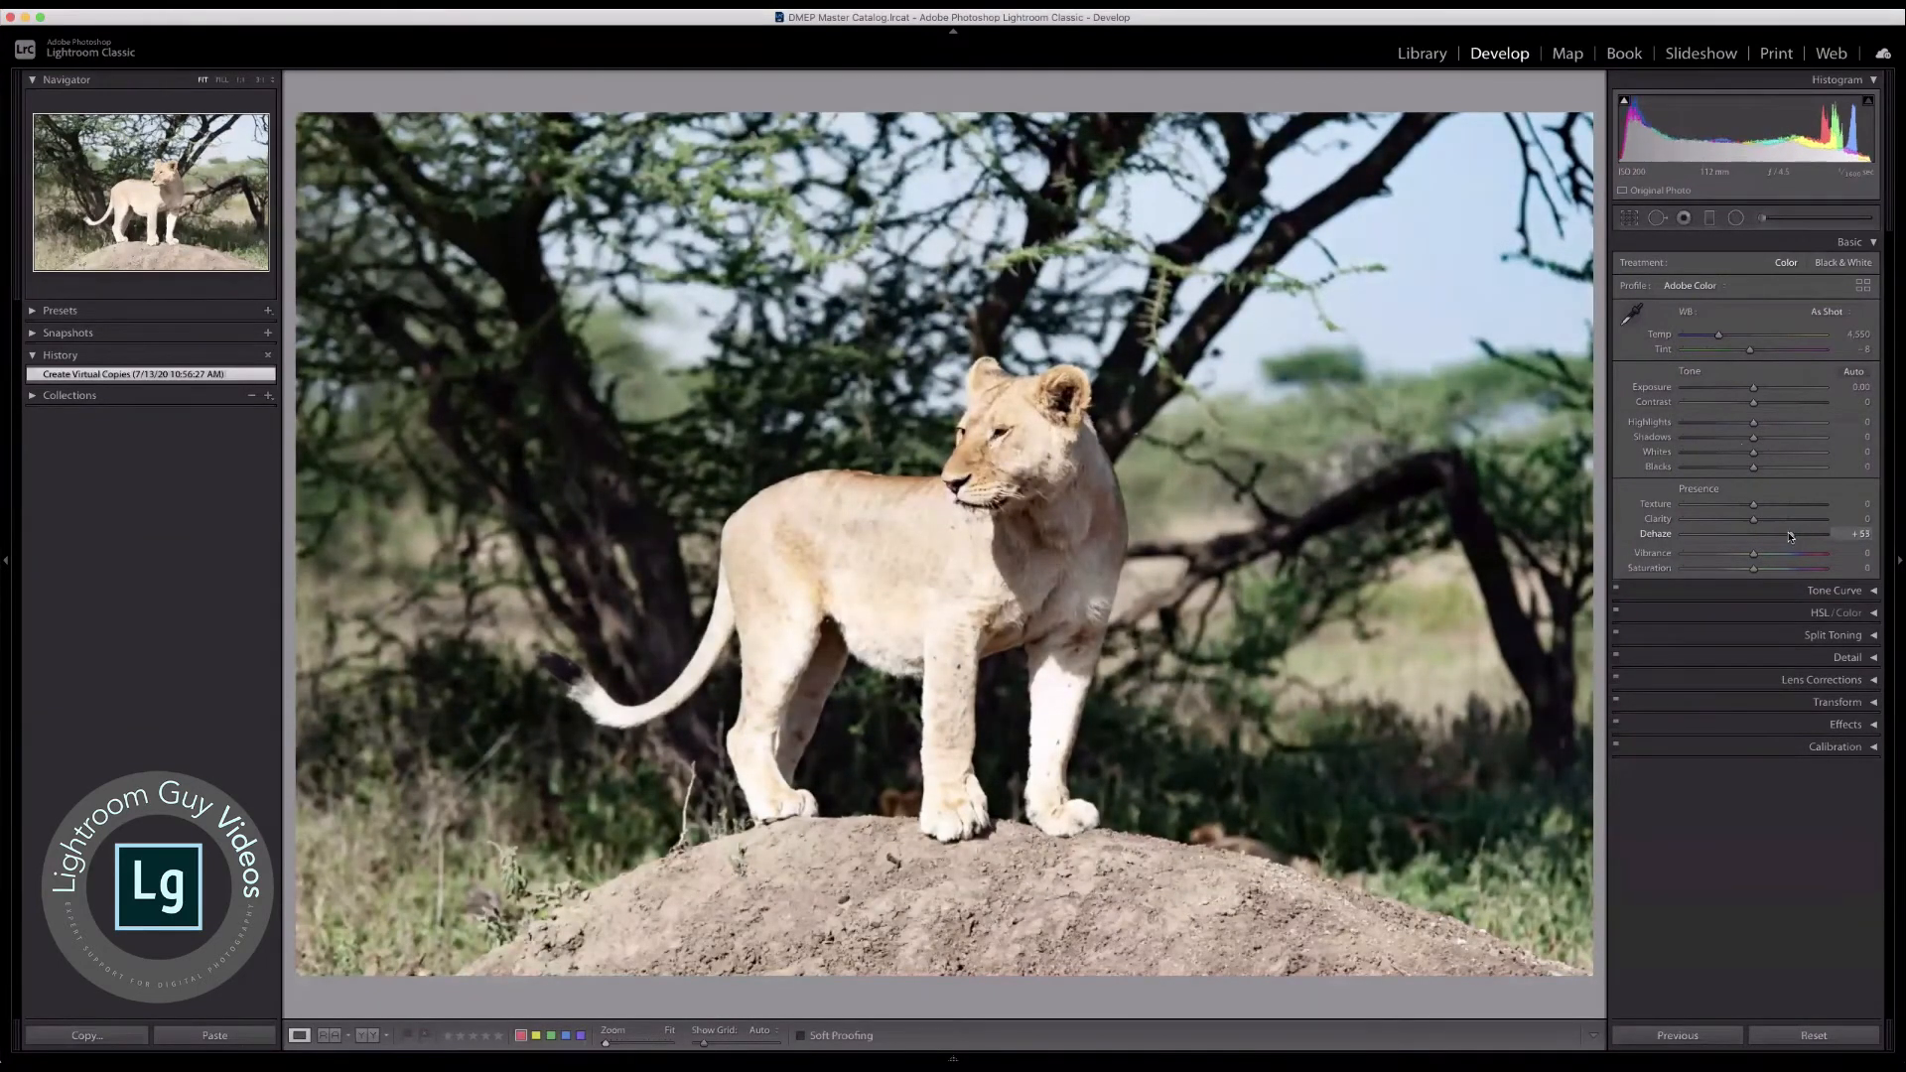
drag(1694, 424, 1718, 424)
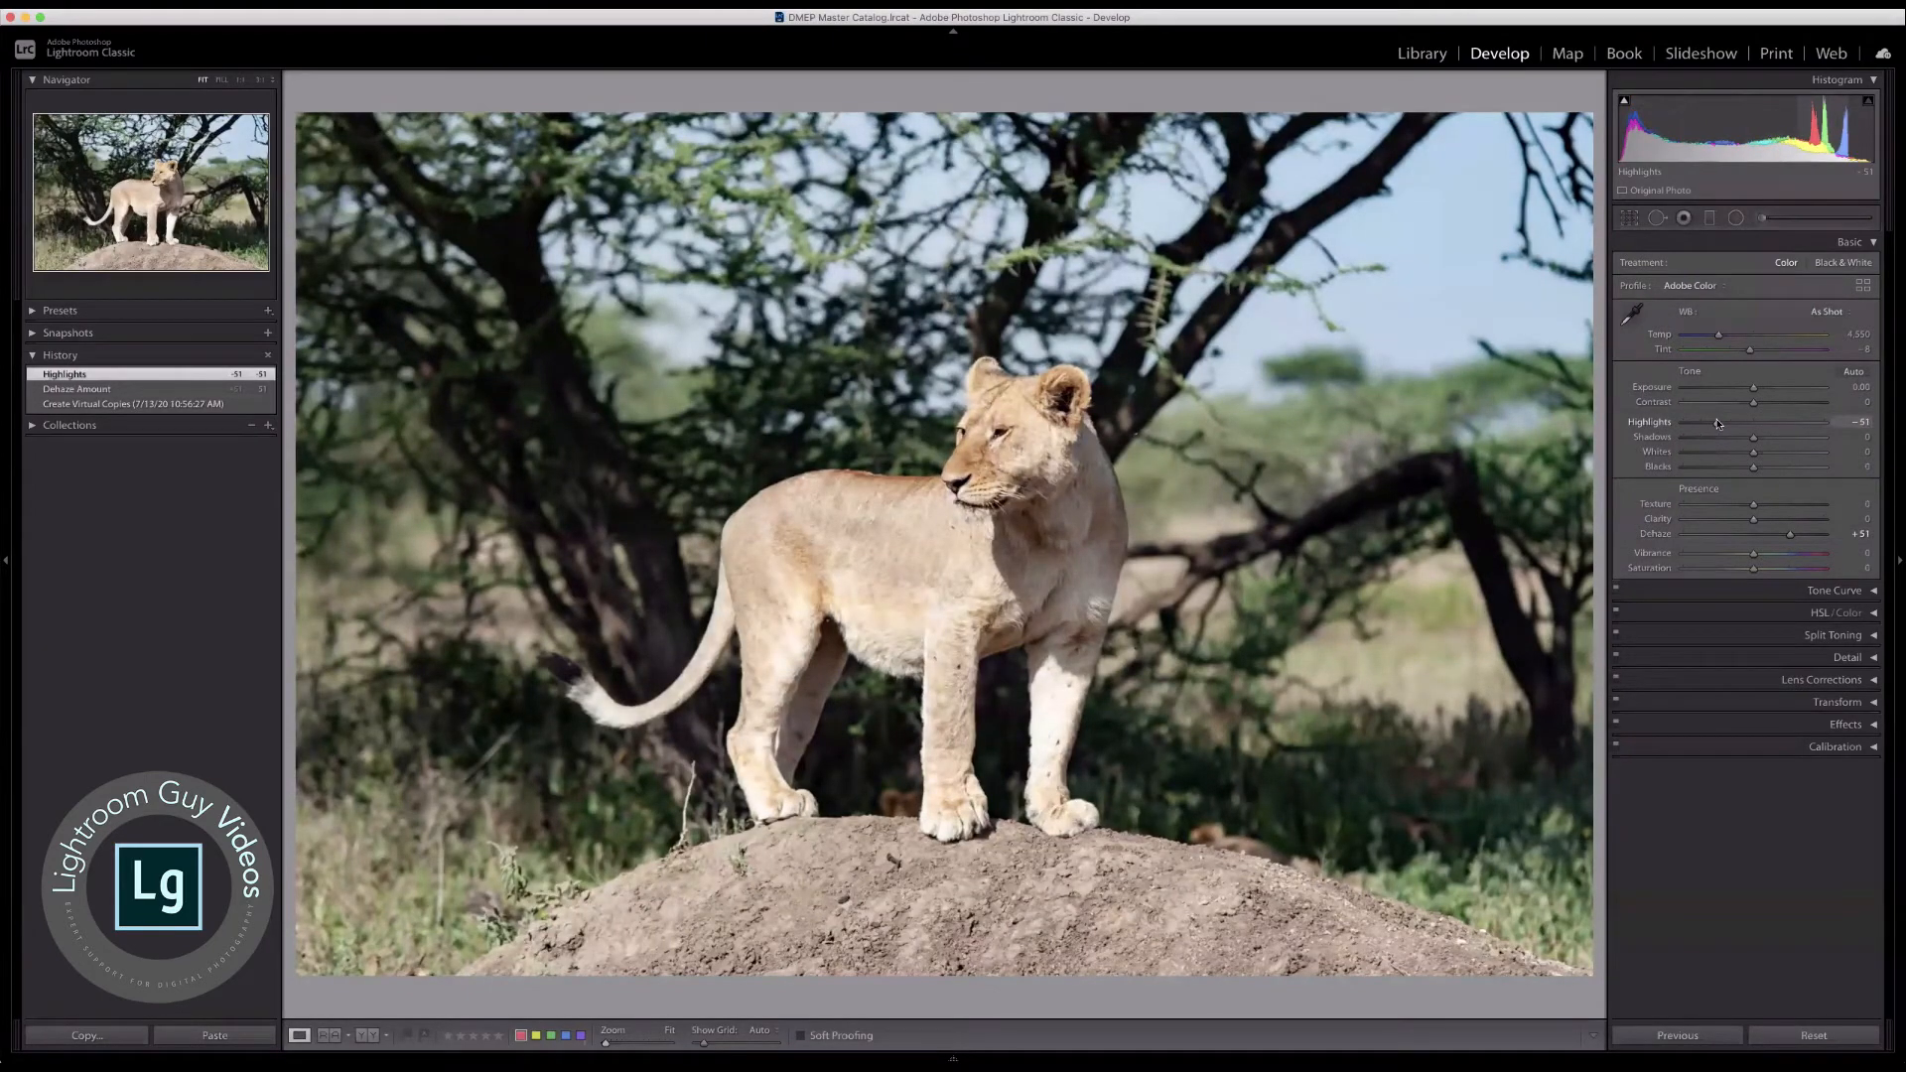
drag(1753, 388, 1749, 388)
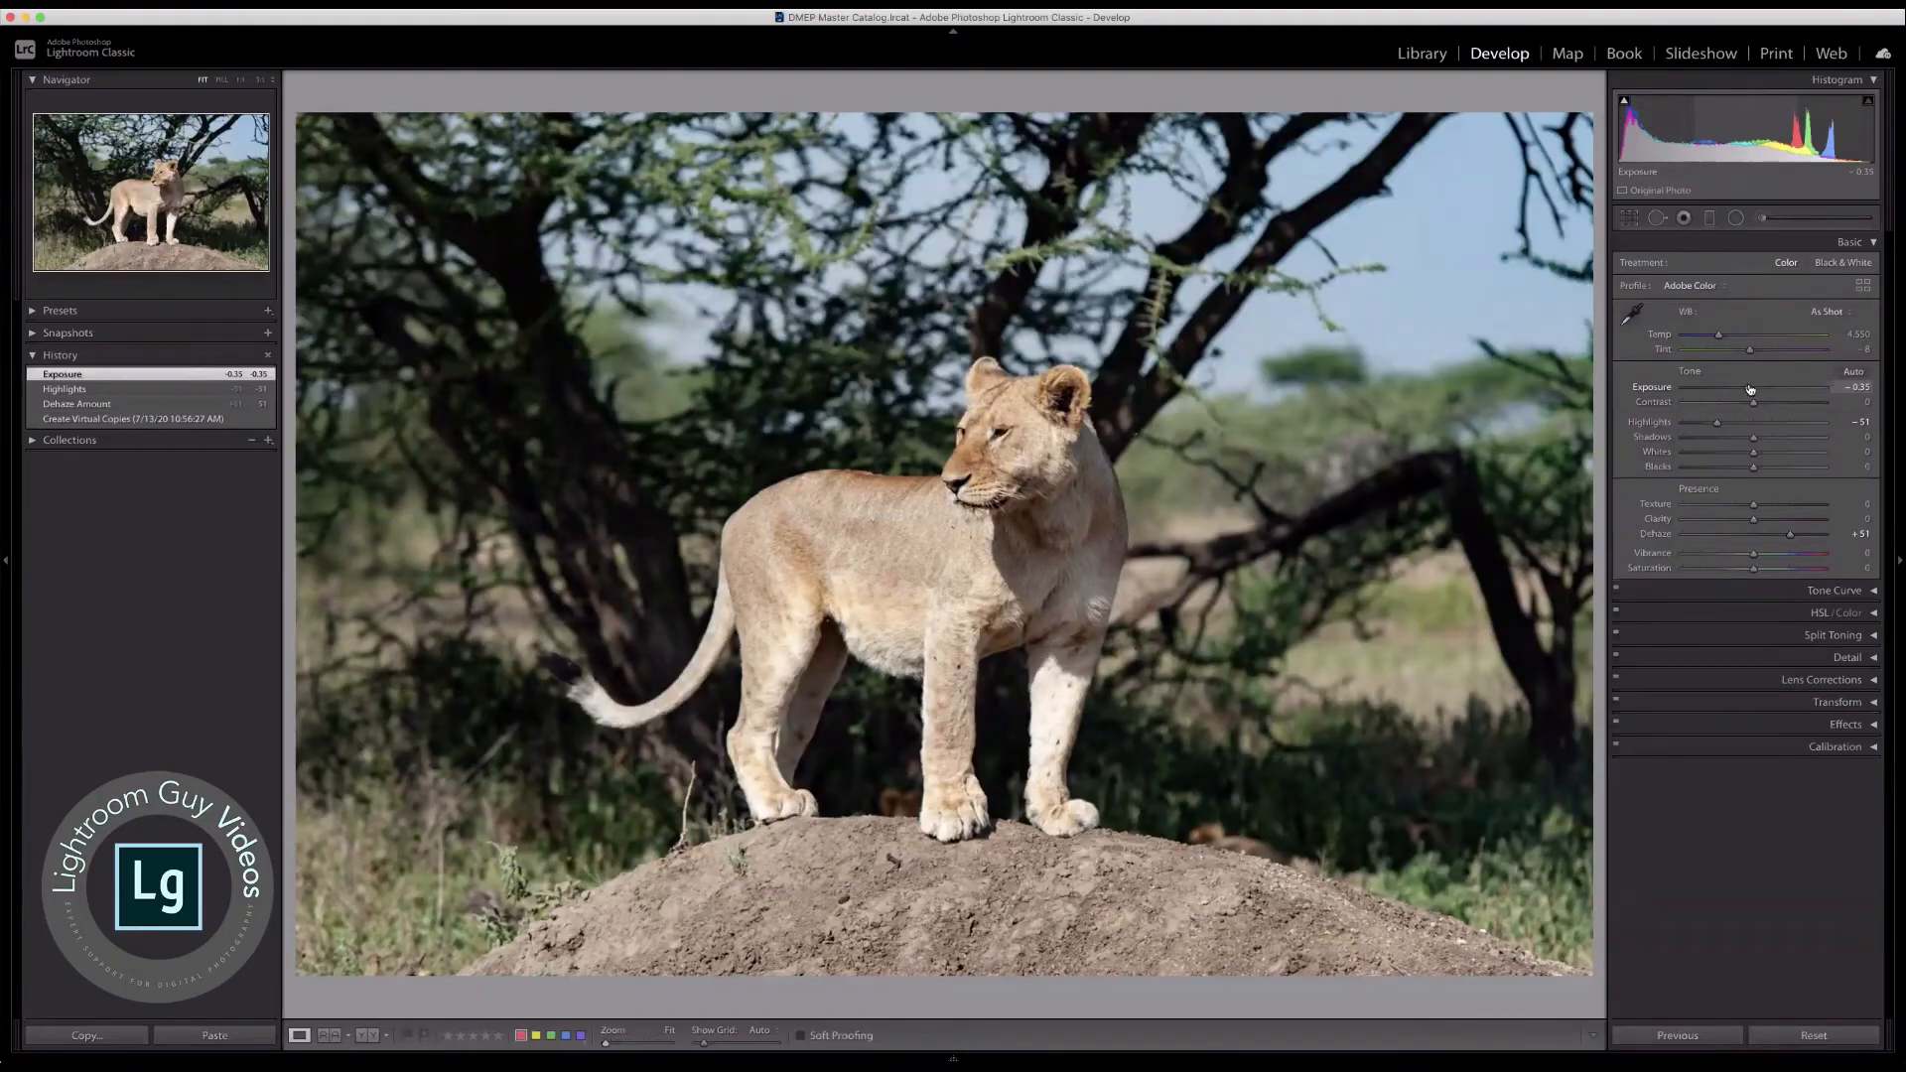
key(g)
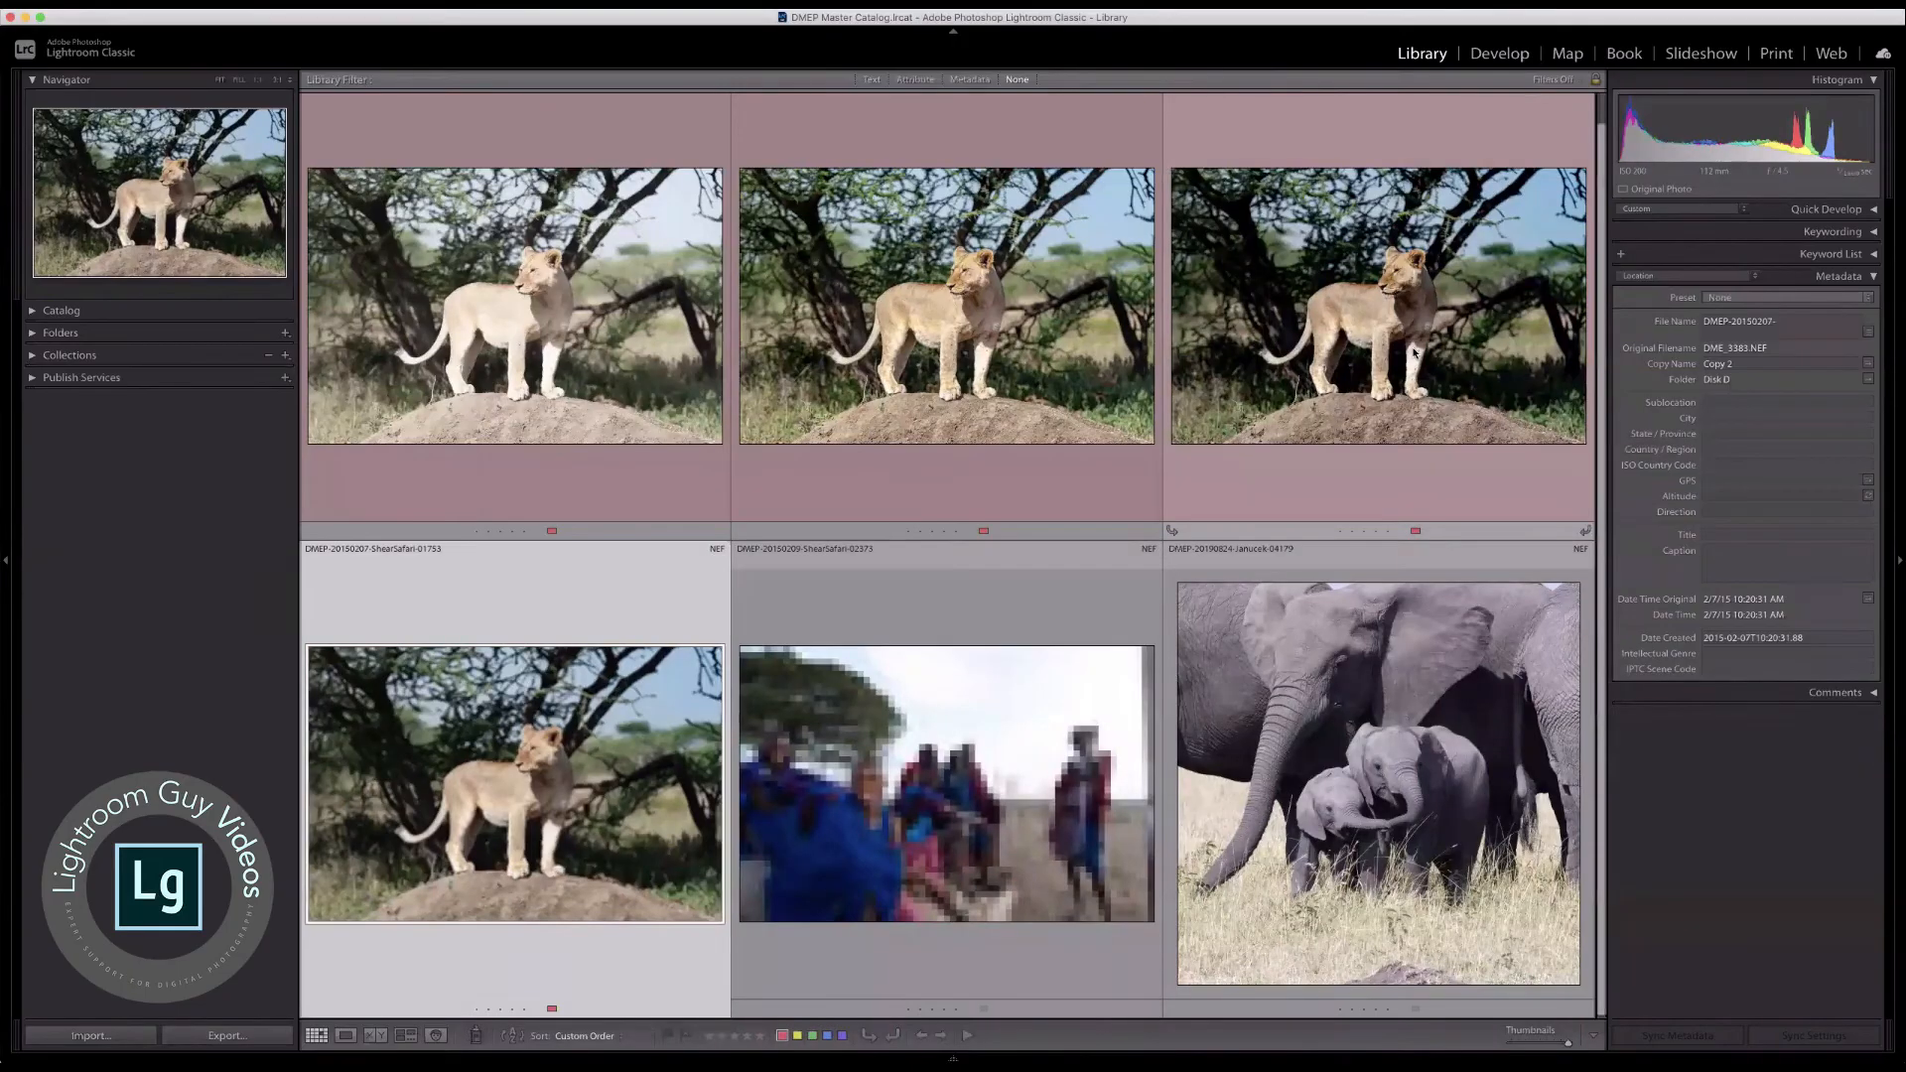
Step: Open the strongly dehazed lioness copy at the end of the grid's first row in the Develop module
key(e)
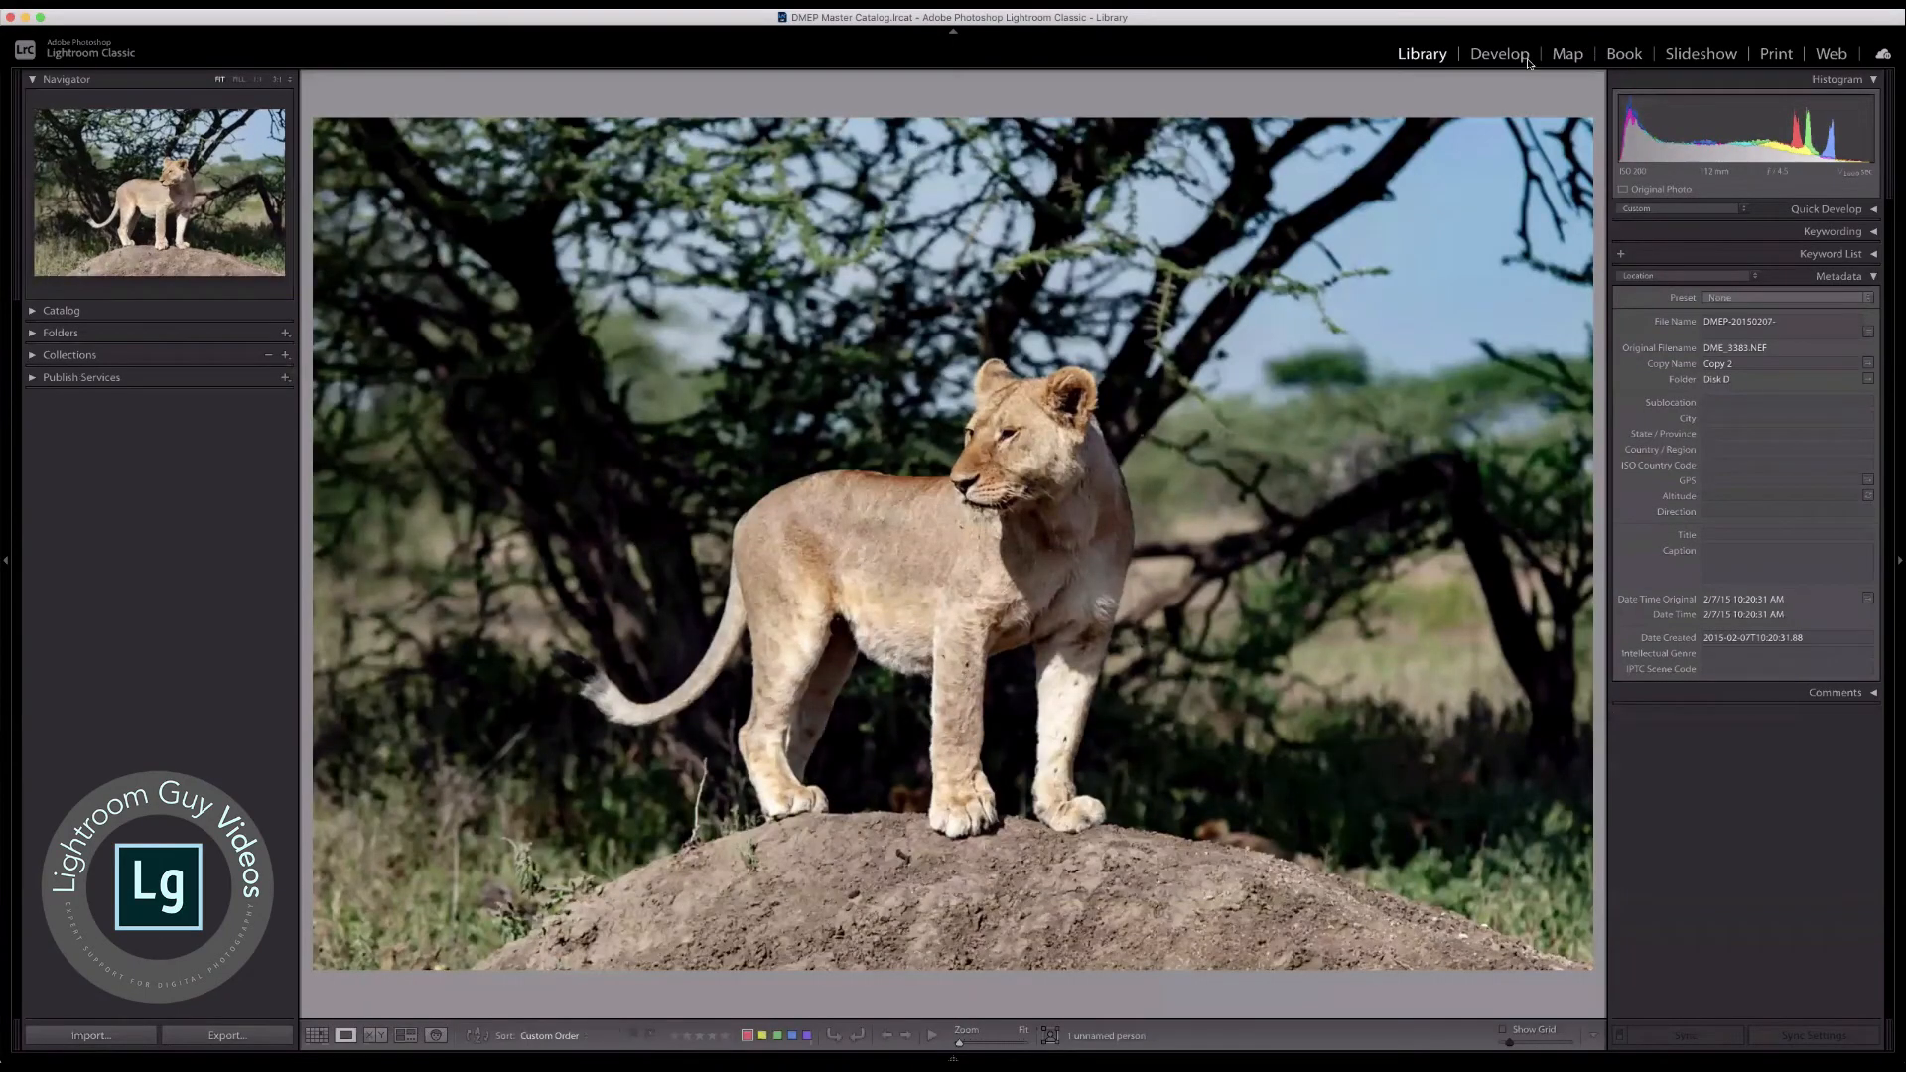
key(Right)
click(1521, 58)
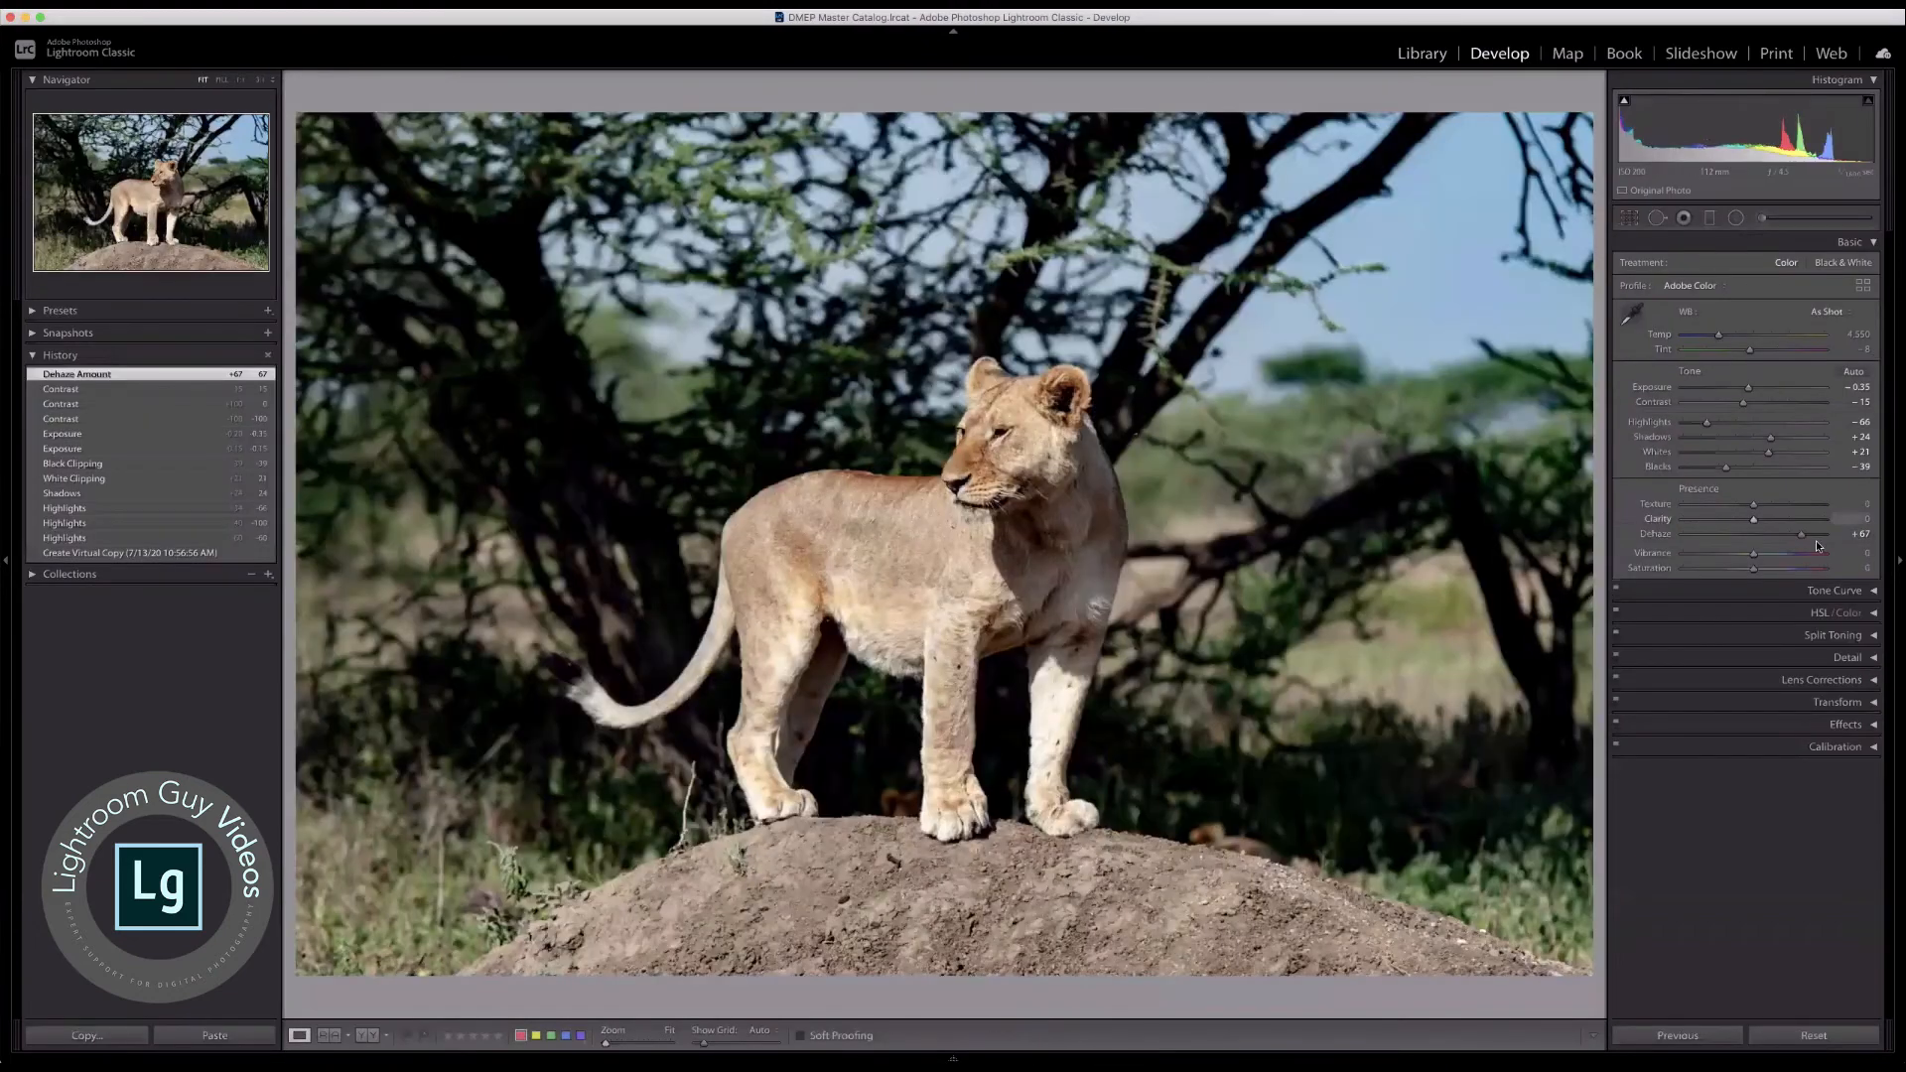
Step: Reset Dehaze and set it to +19, and adjust the tone to Shadows +51, Highlights −77 and Exposure −0.50
double_click(1667, 534)
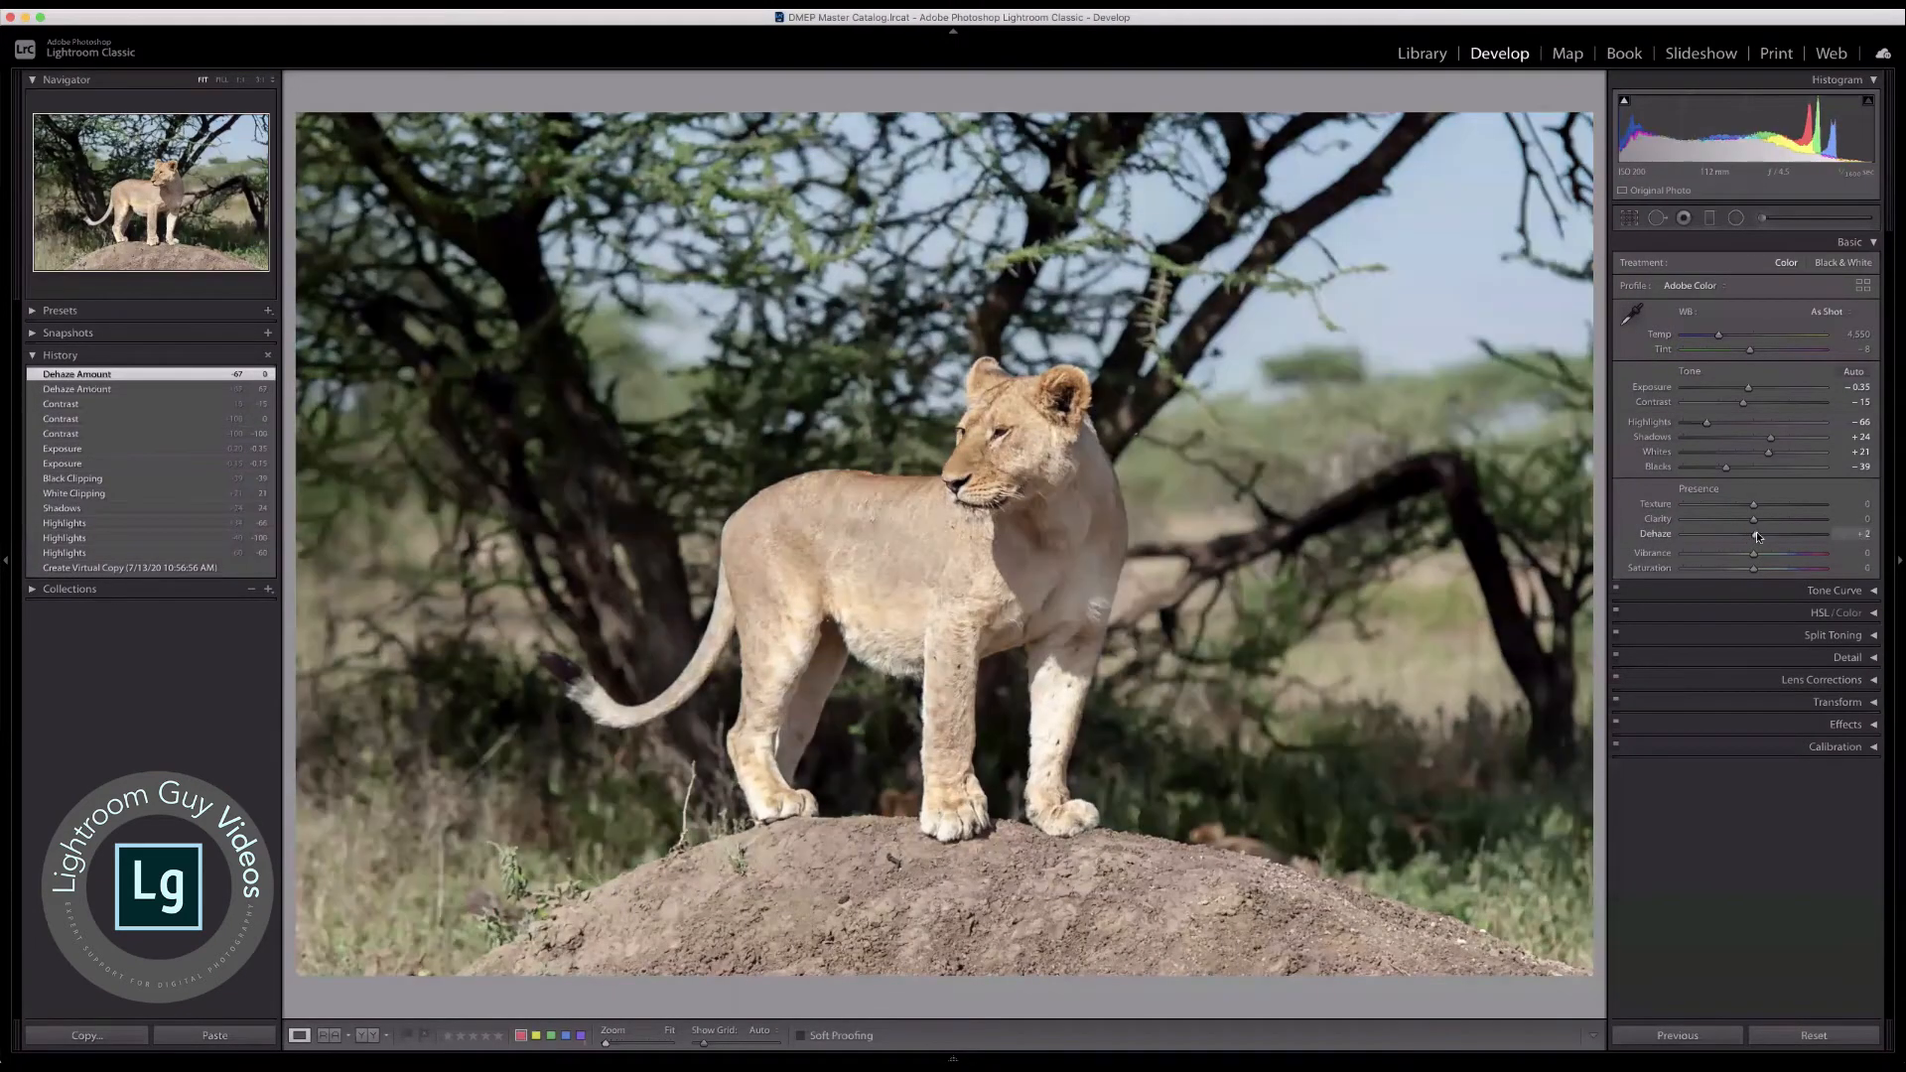
drag(1755, 534, 1765, 534)
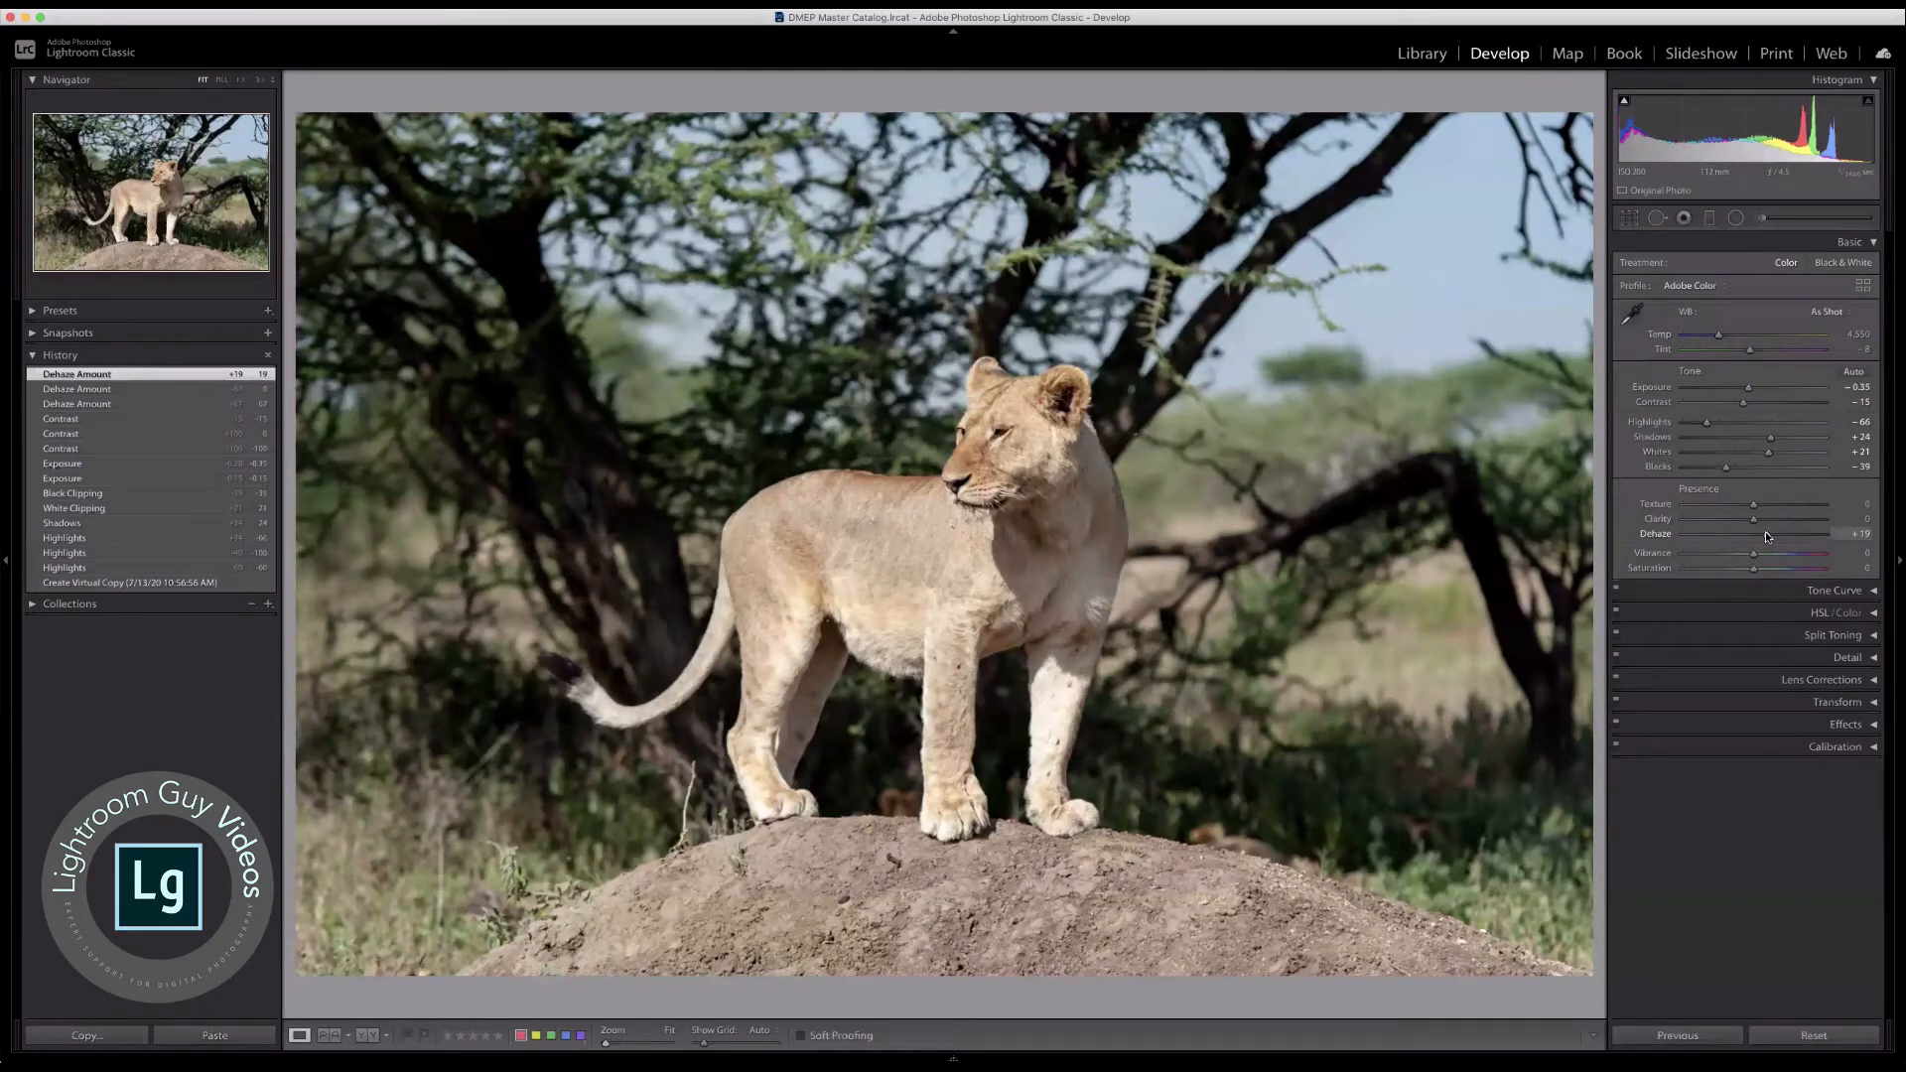
drag(1771, 438, 1746, 392)
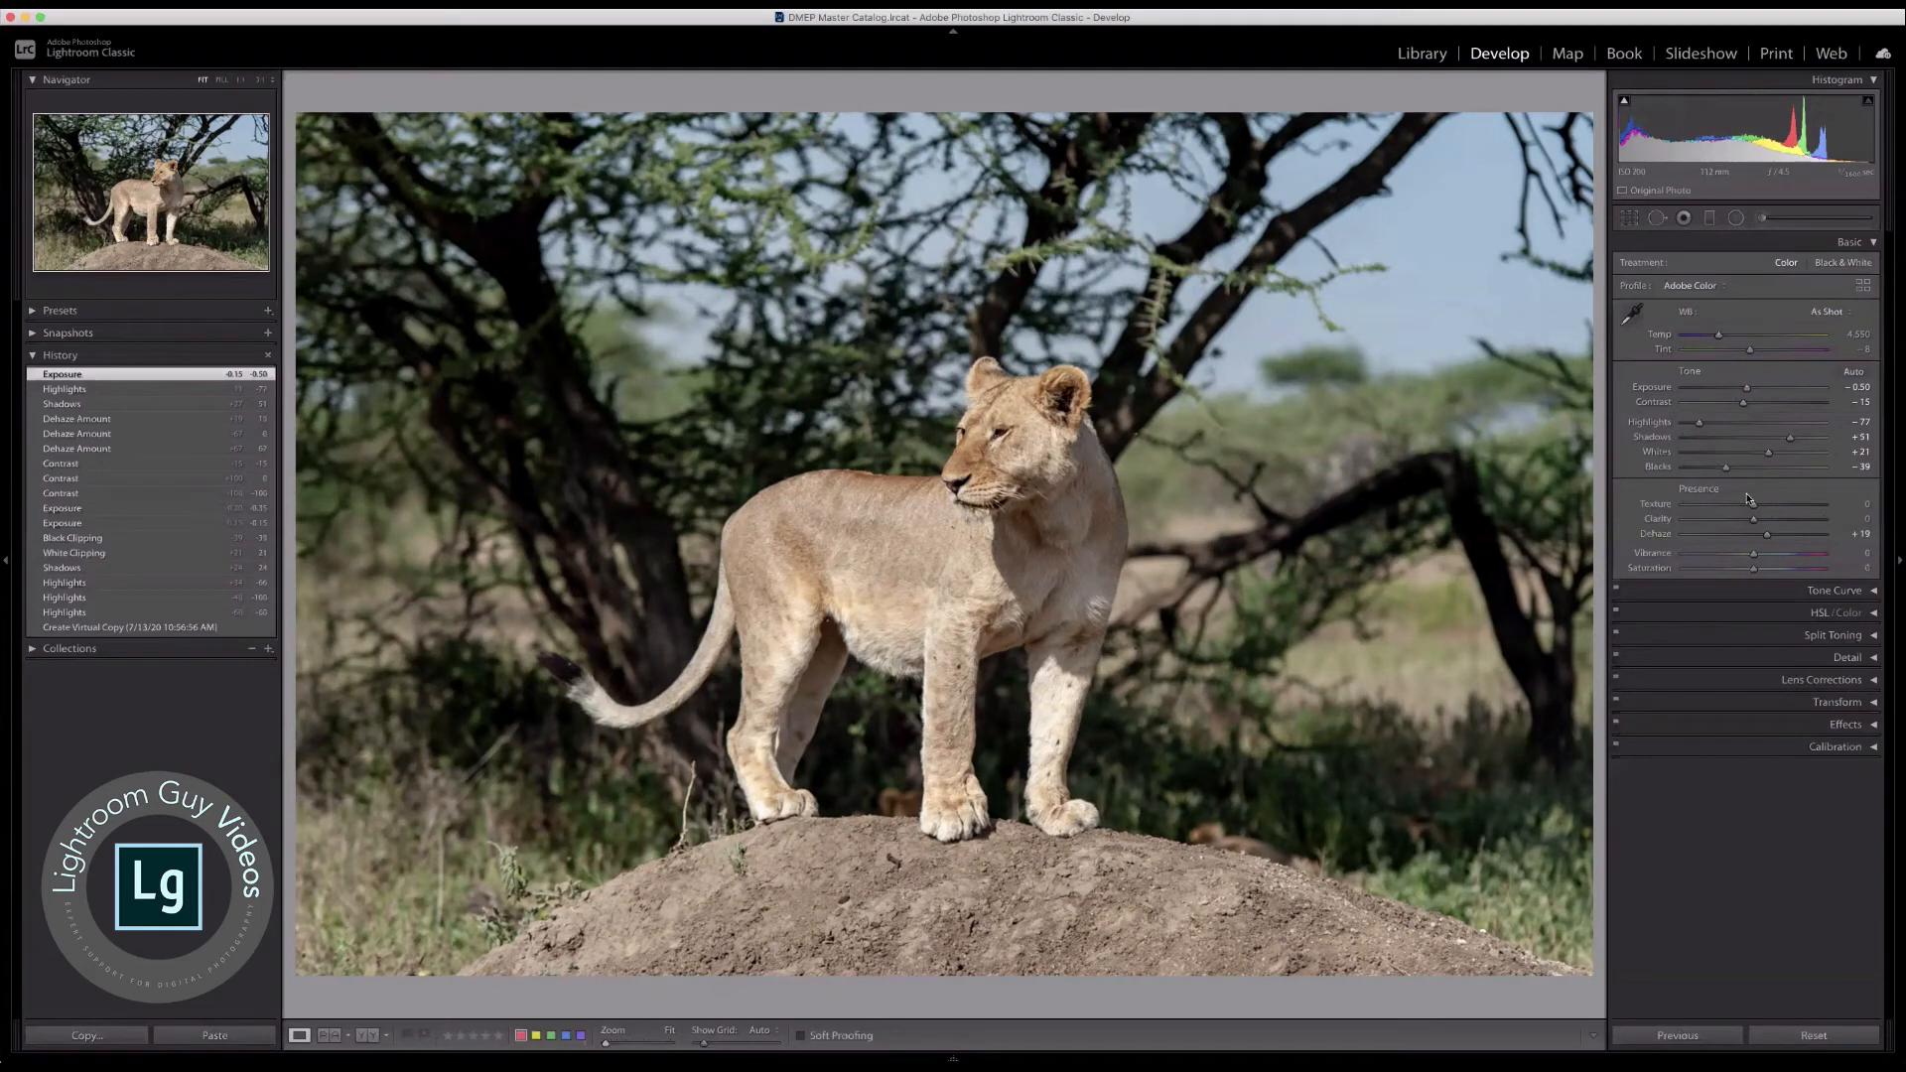
Step: Try negative Clarity, Clarity at +74 and Texture at +49 on the whole photo, resetting both sliders to 0
drag(1750, 519, 1700, 523)
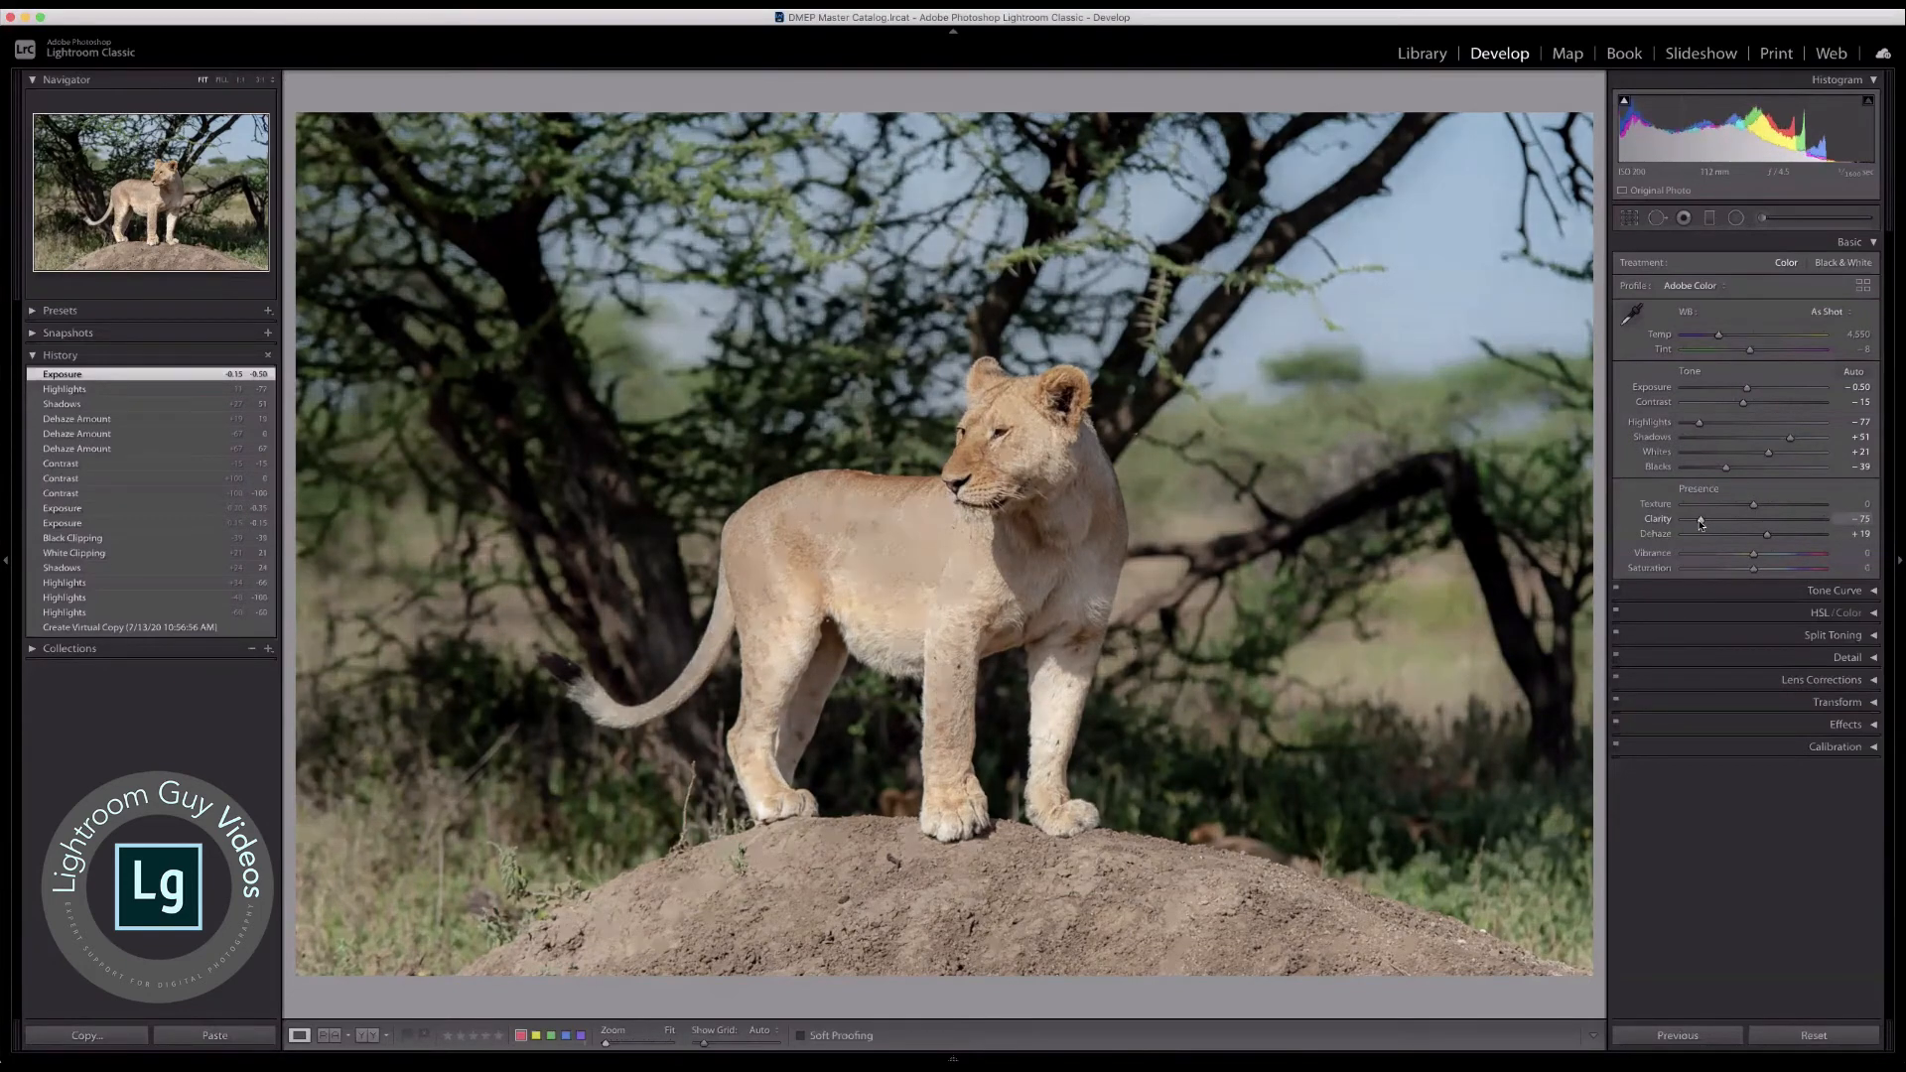
drag(1739, 523, 1805, 526)
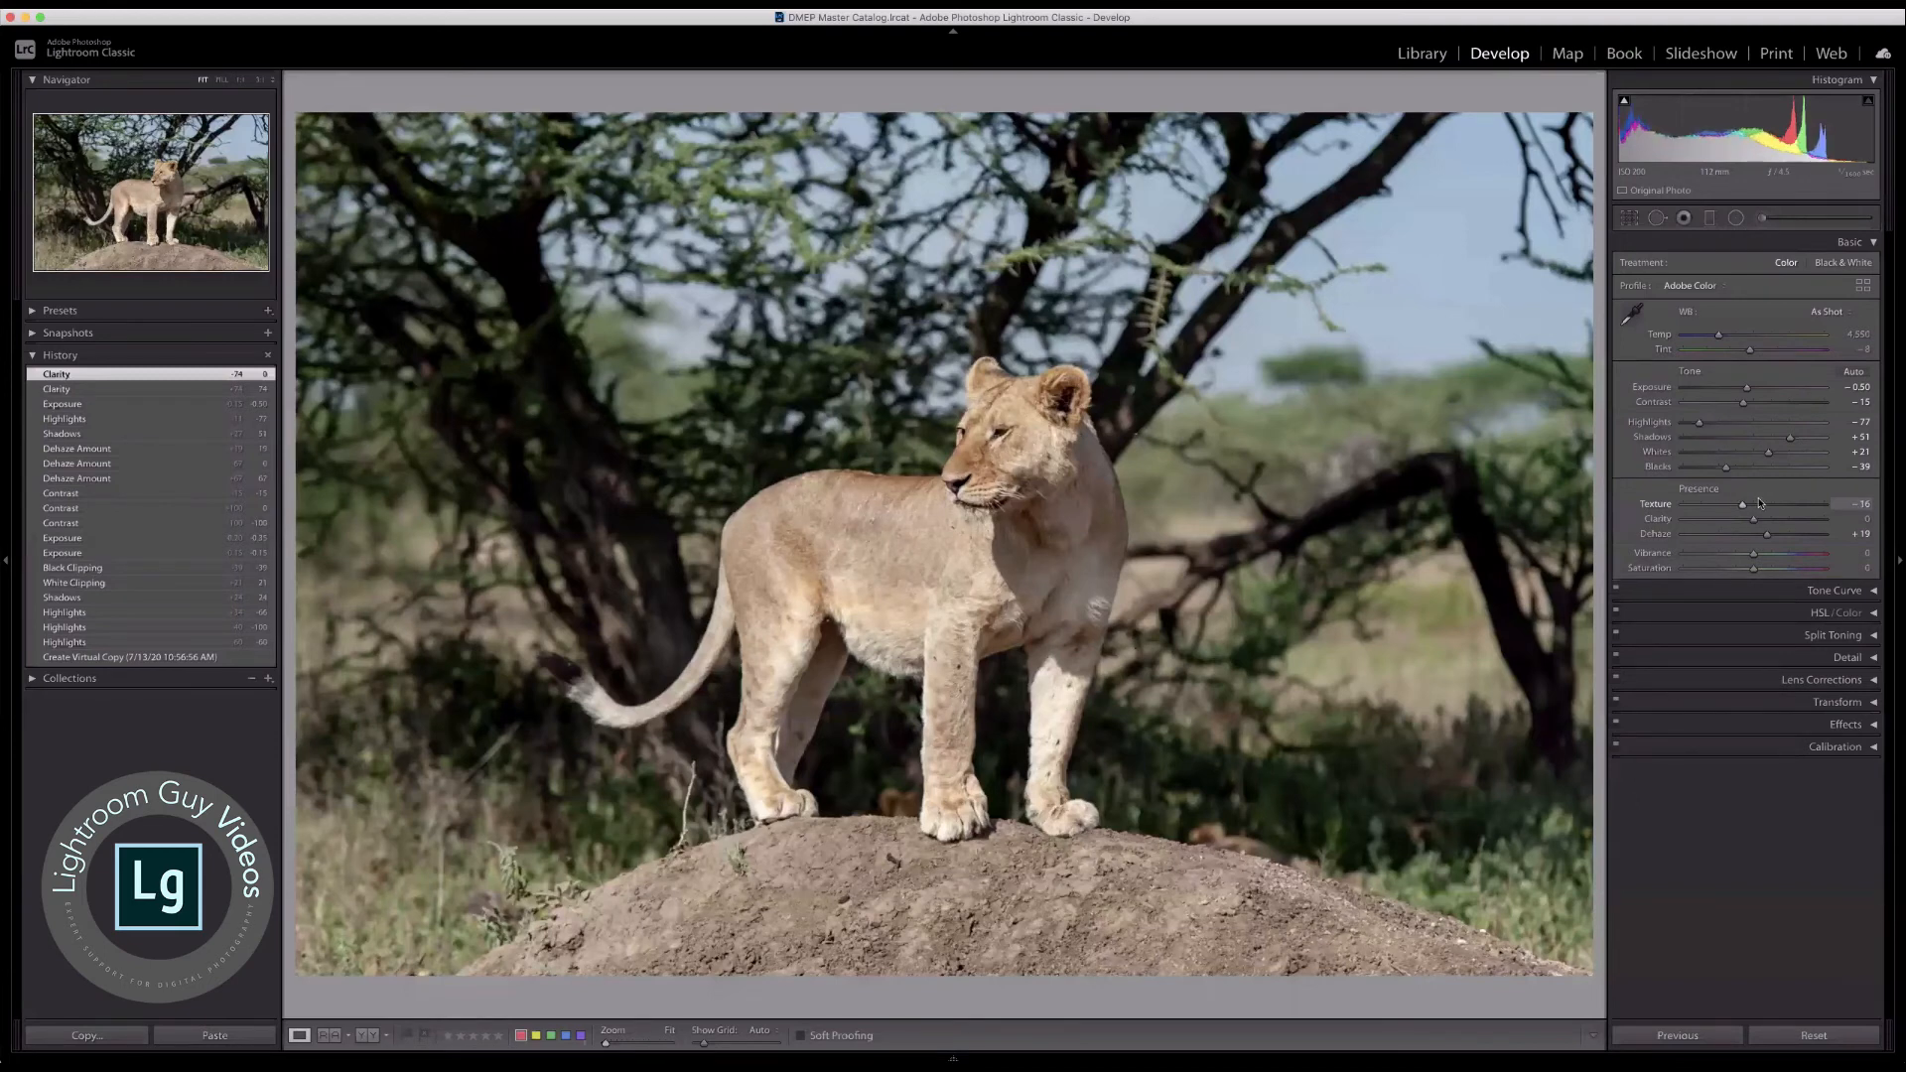
drag(1753, 505, 1787, 509)
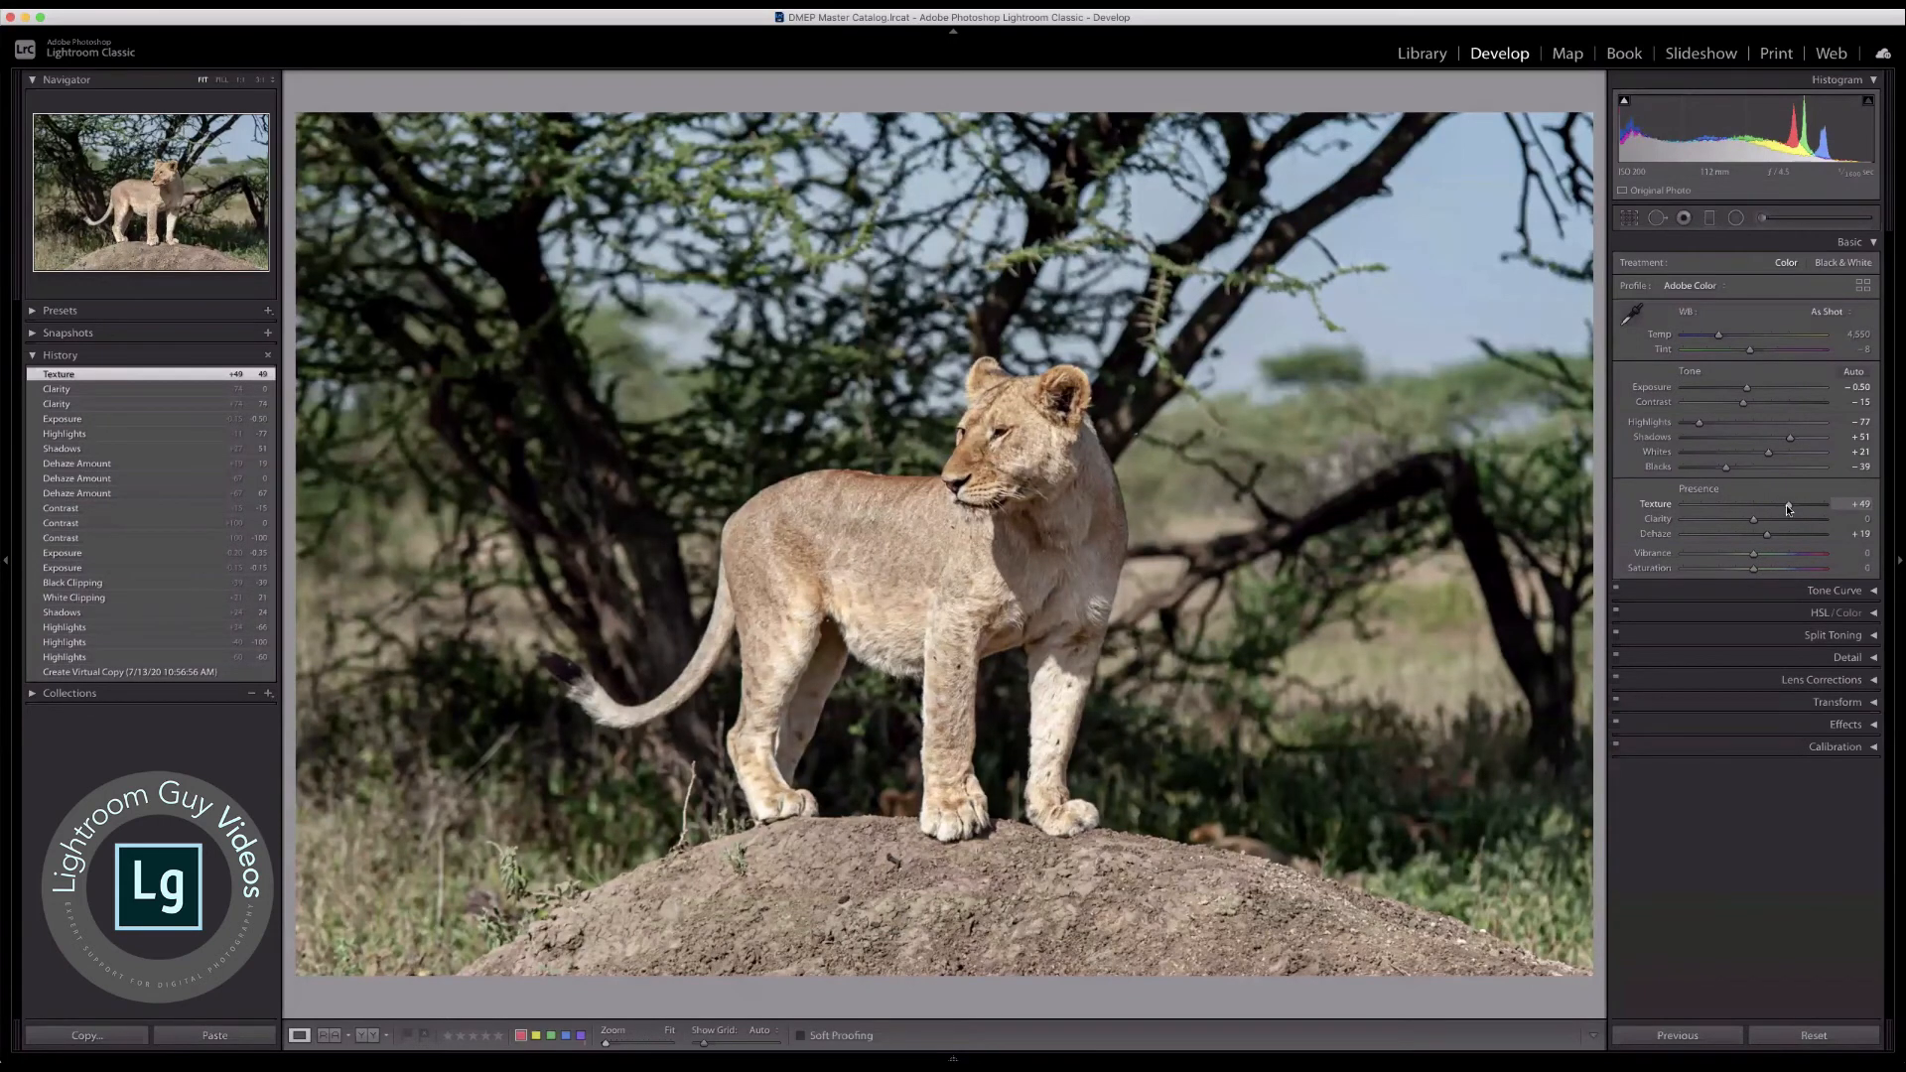
double_click(1656, 506)
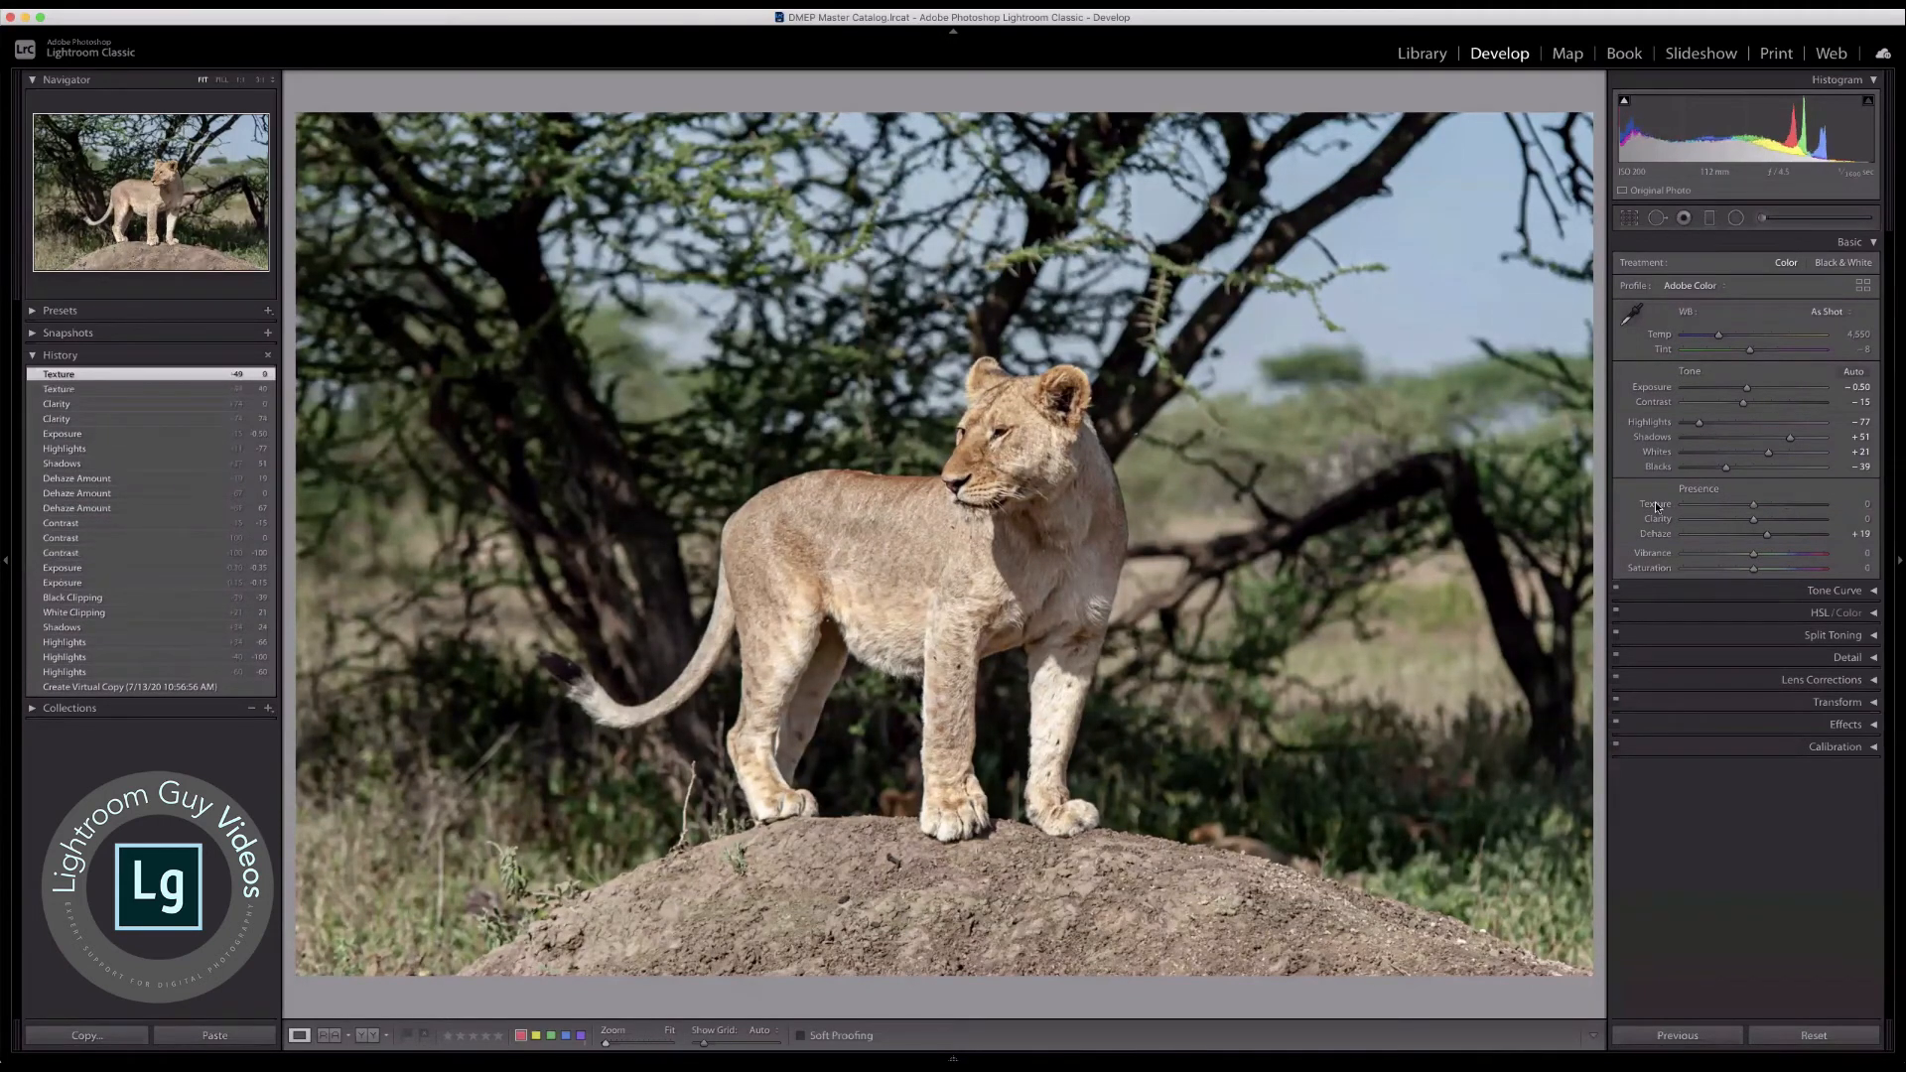
Step: Zoom in on the lioness's fur, try Texture at +56 and reset it to 0
click(918, 547)
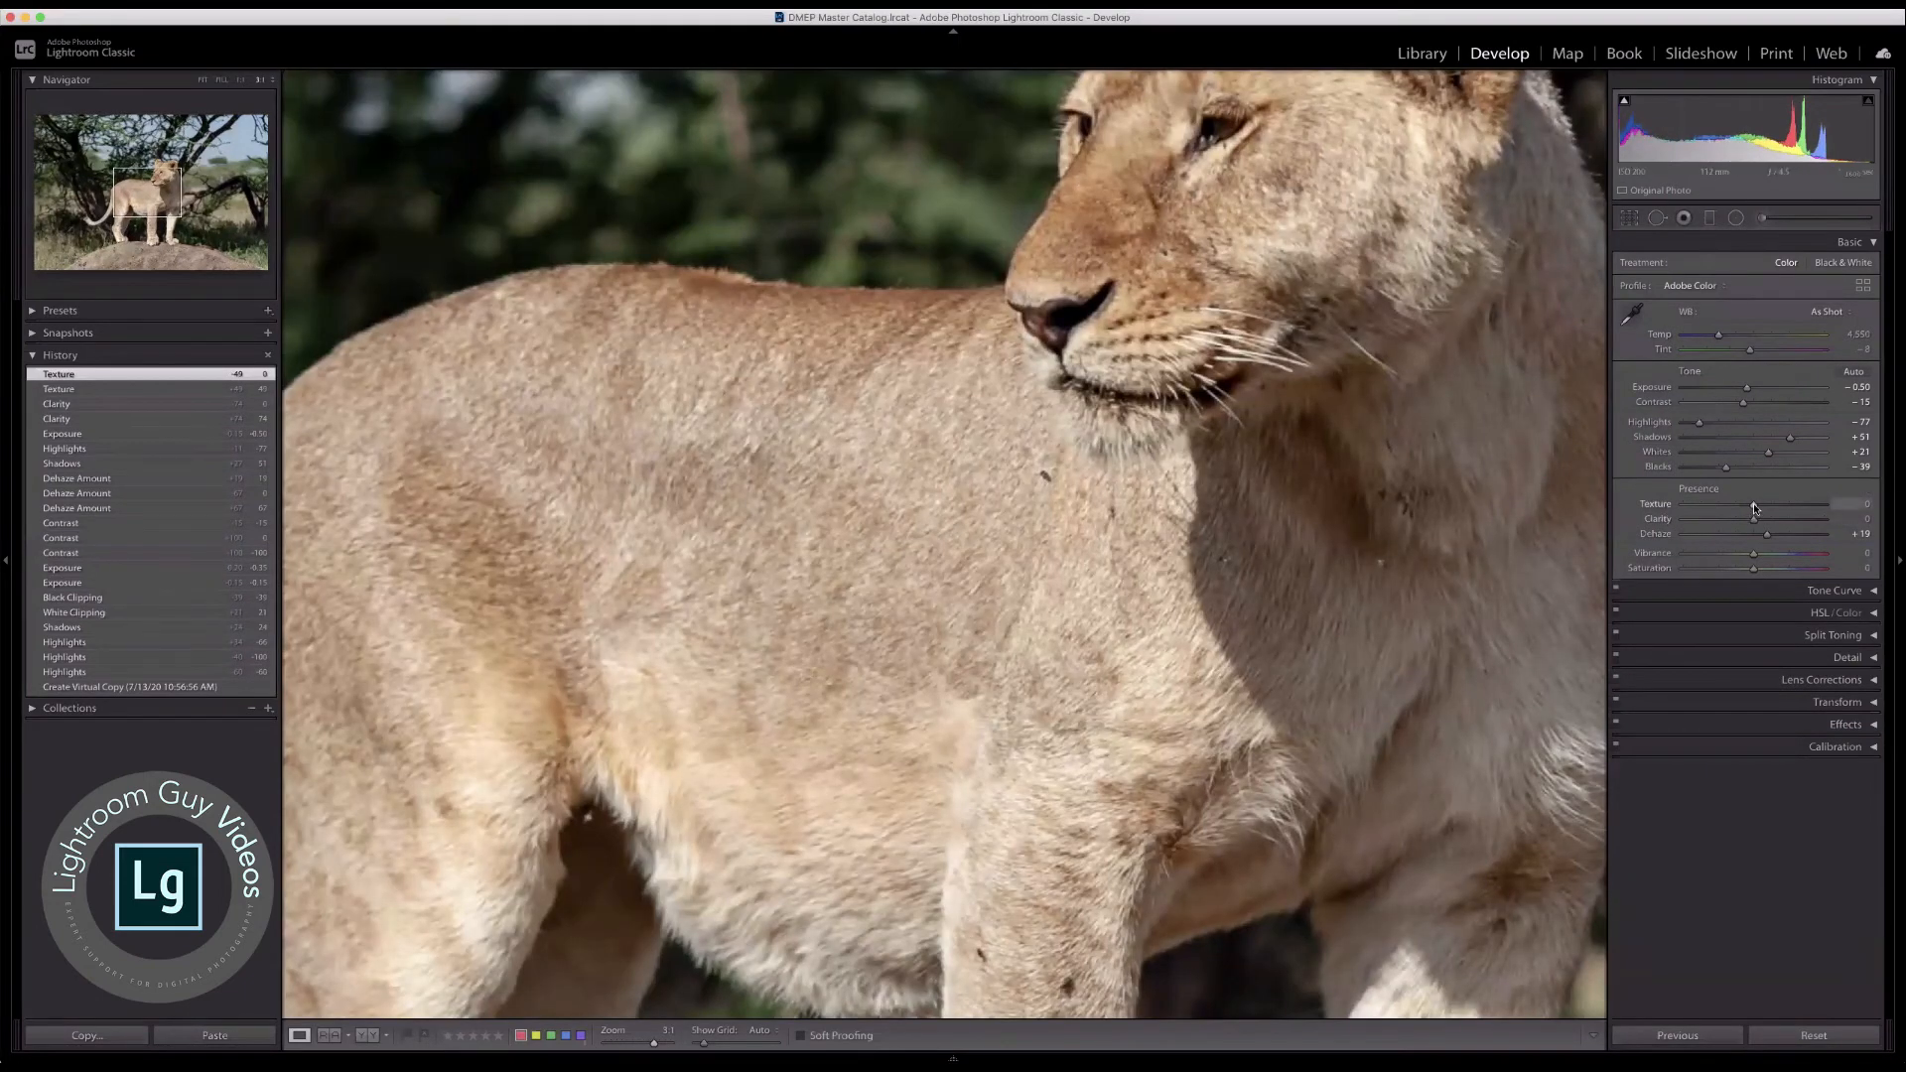
drag(1753, 505, 1796, 511)
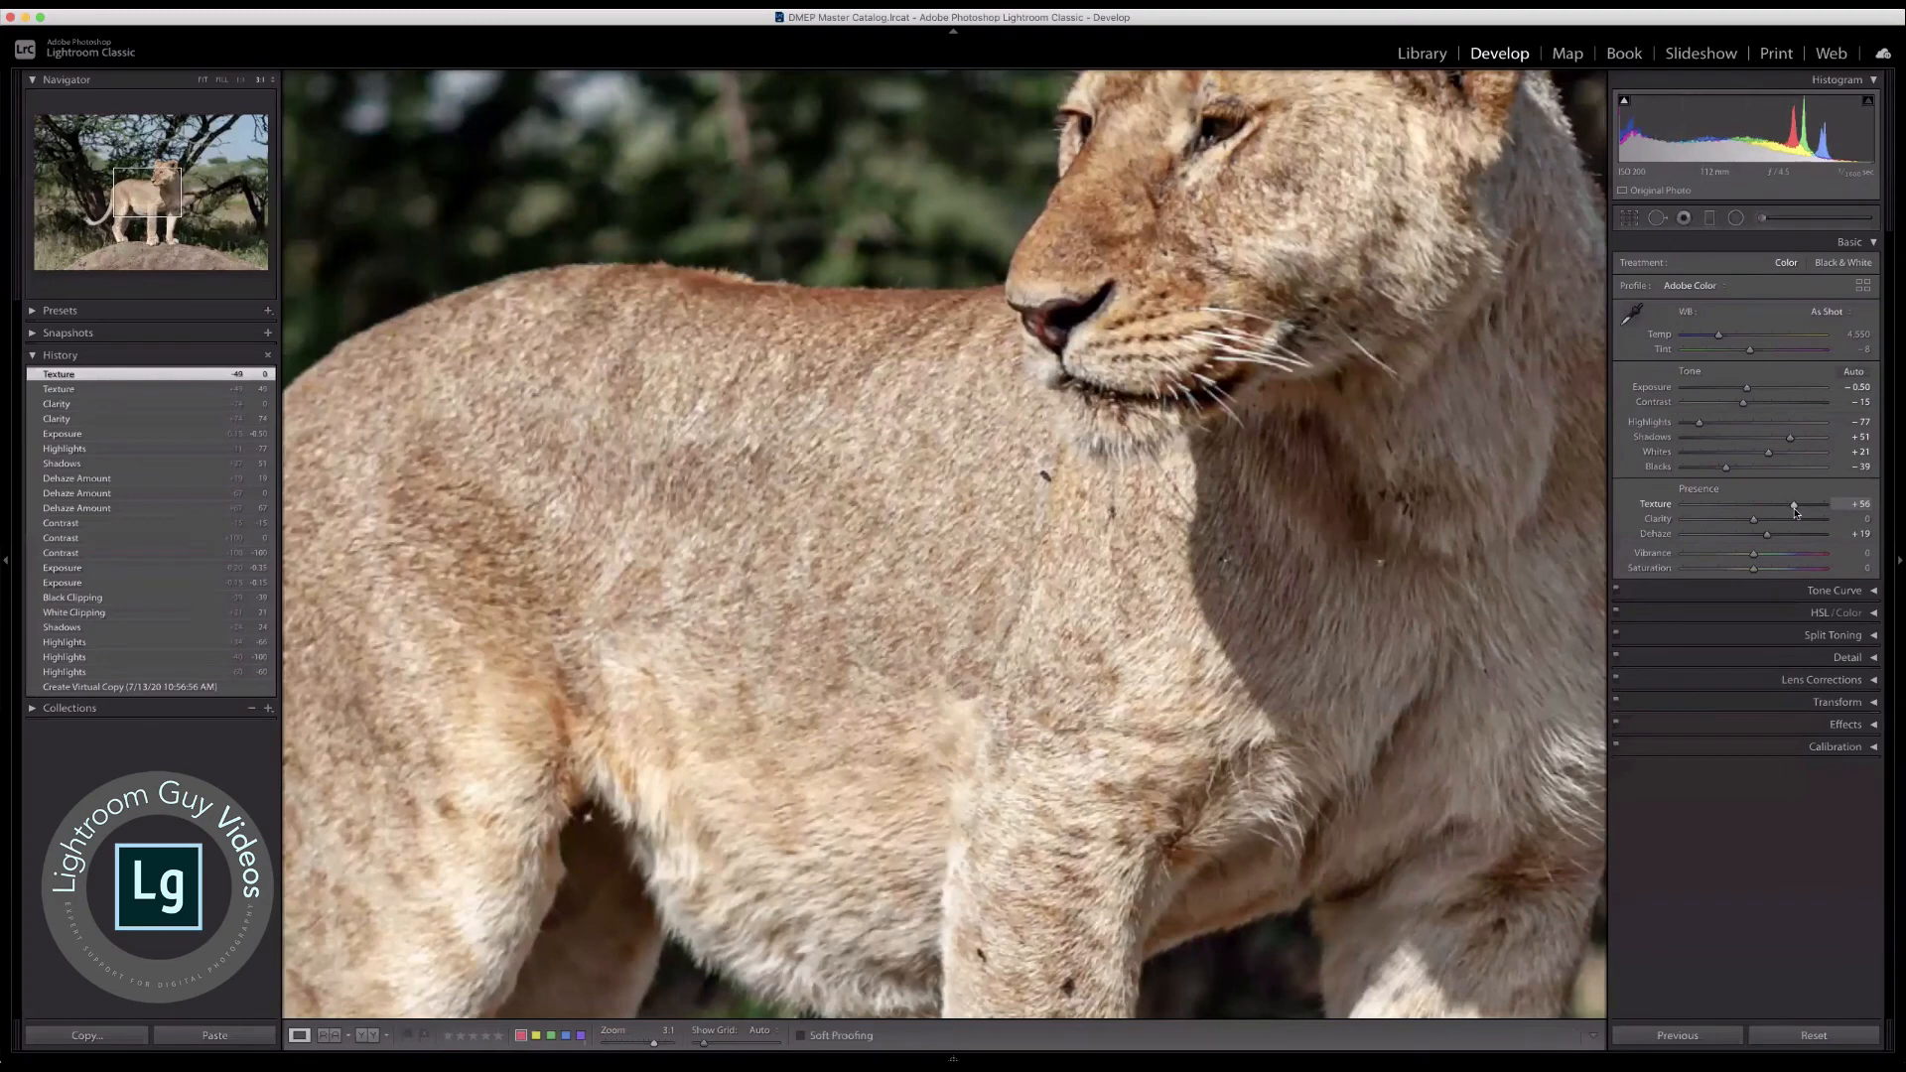
drag(1795, 512, 1796, 512)
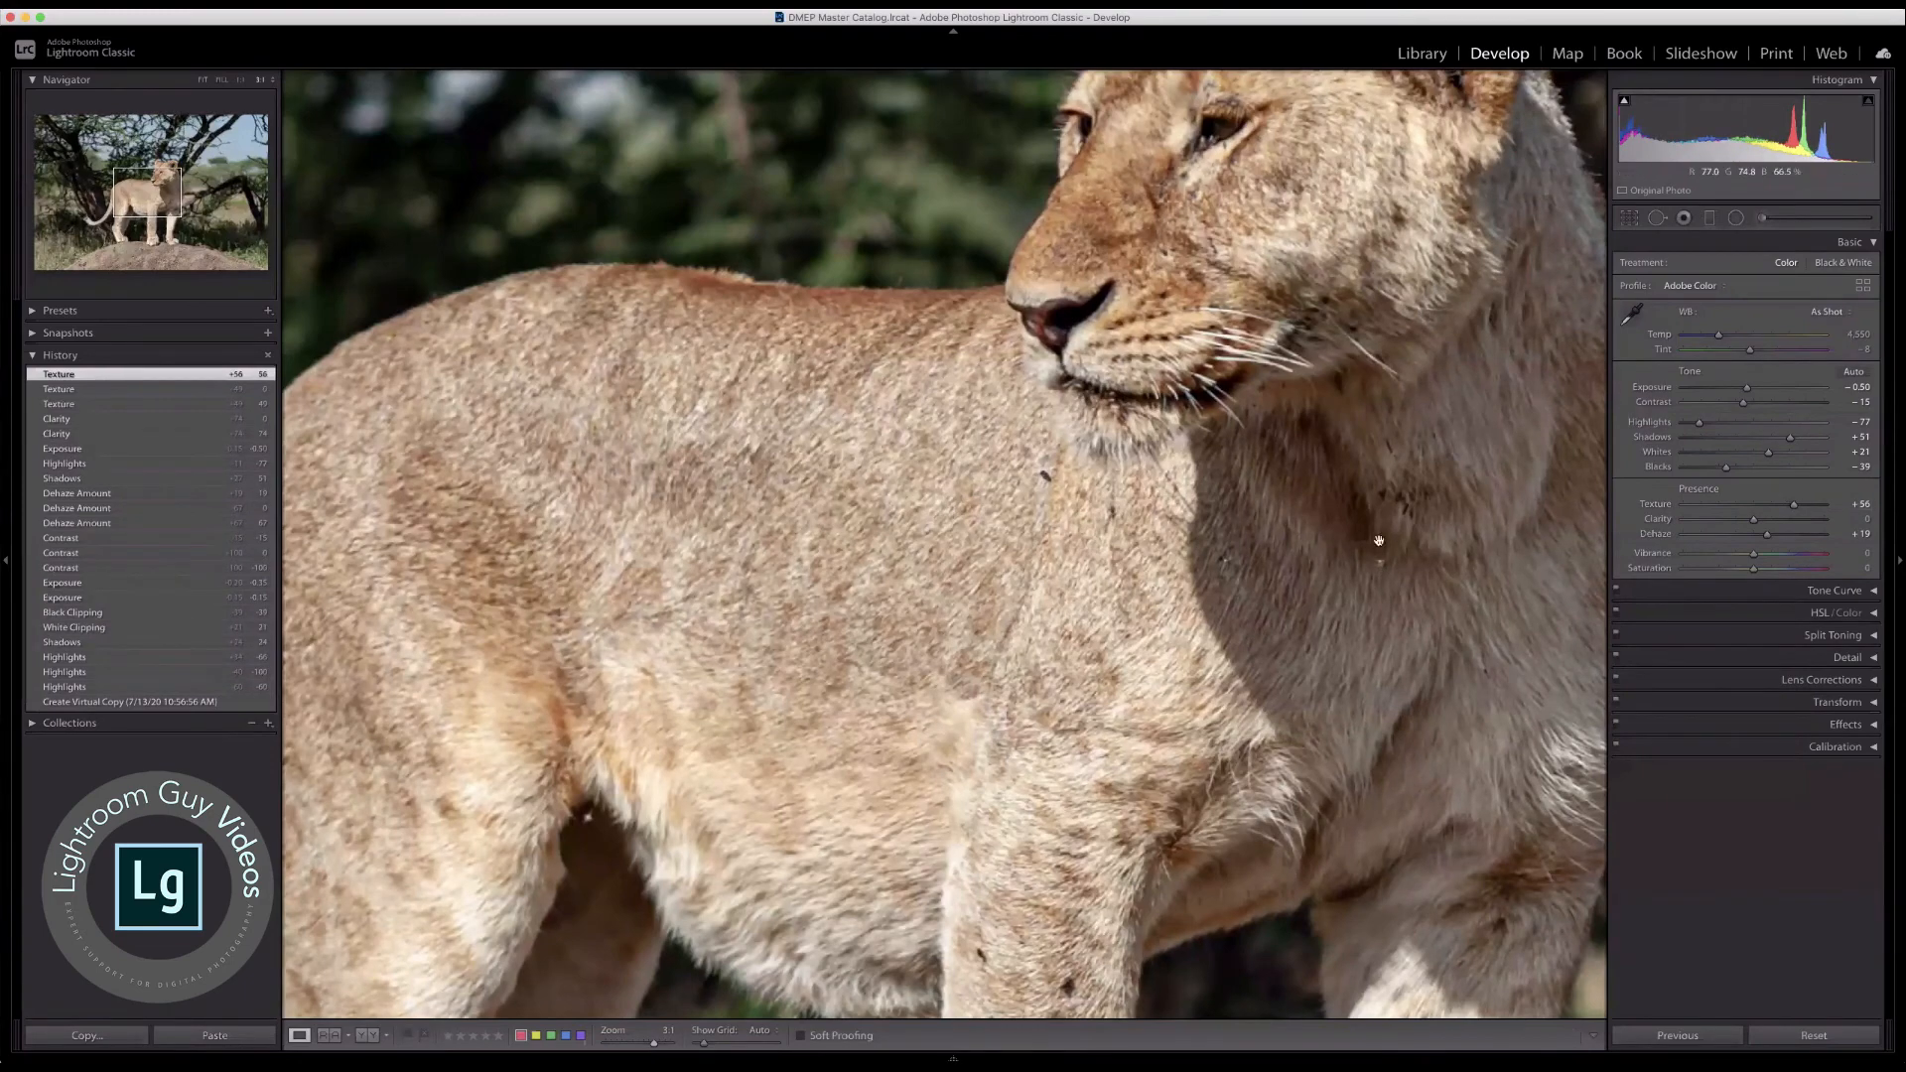
double_click(1666, 507)
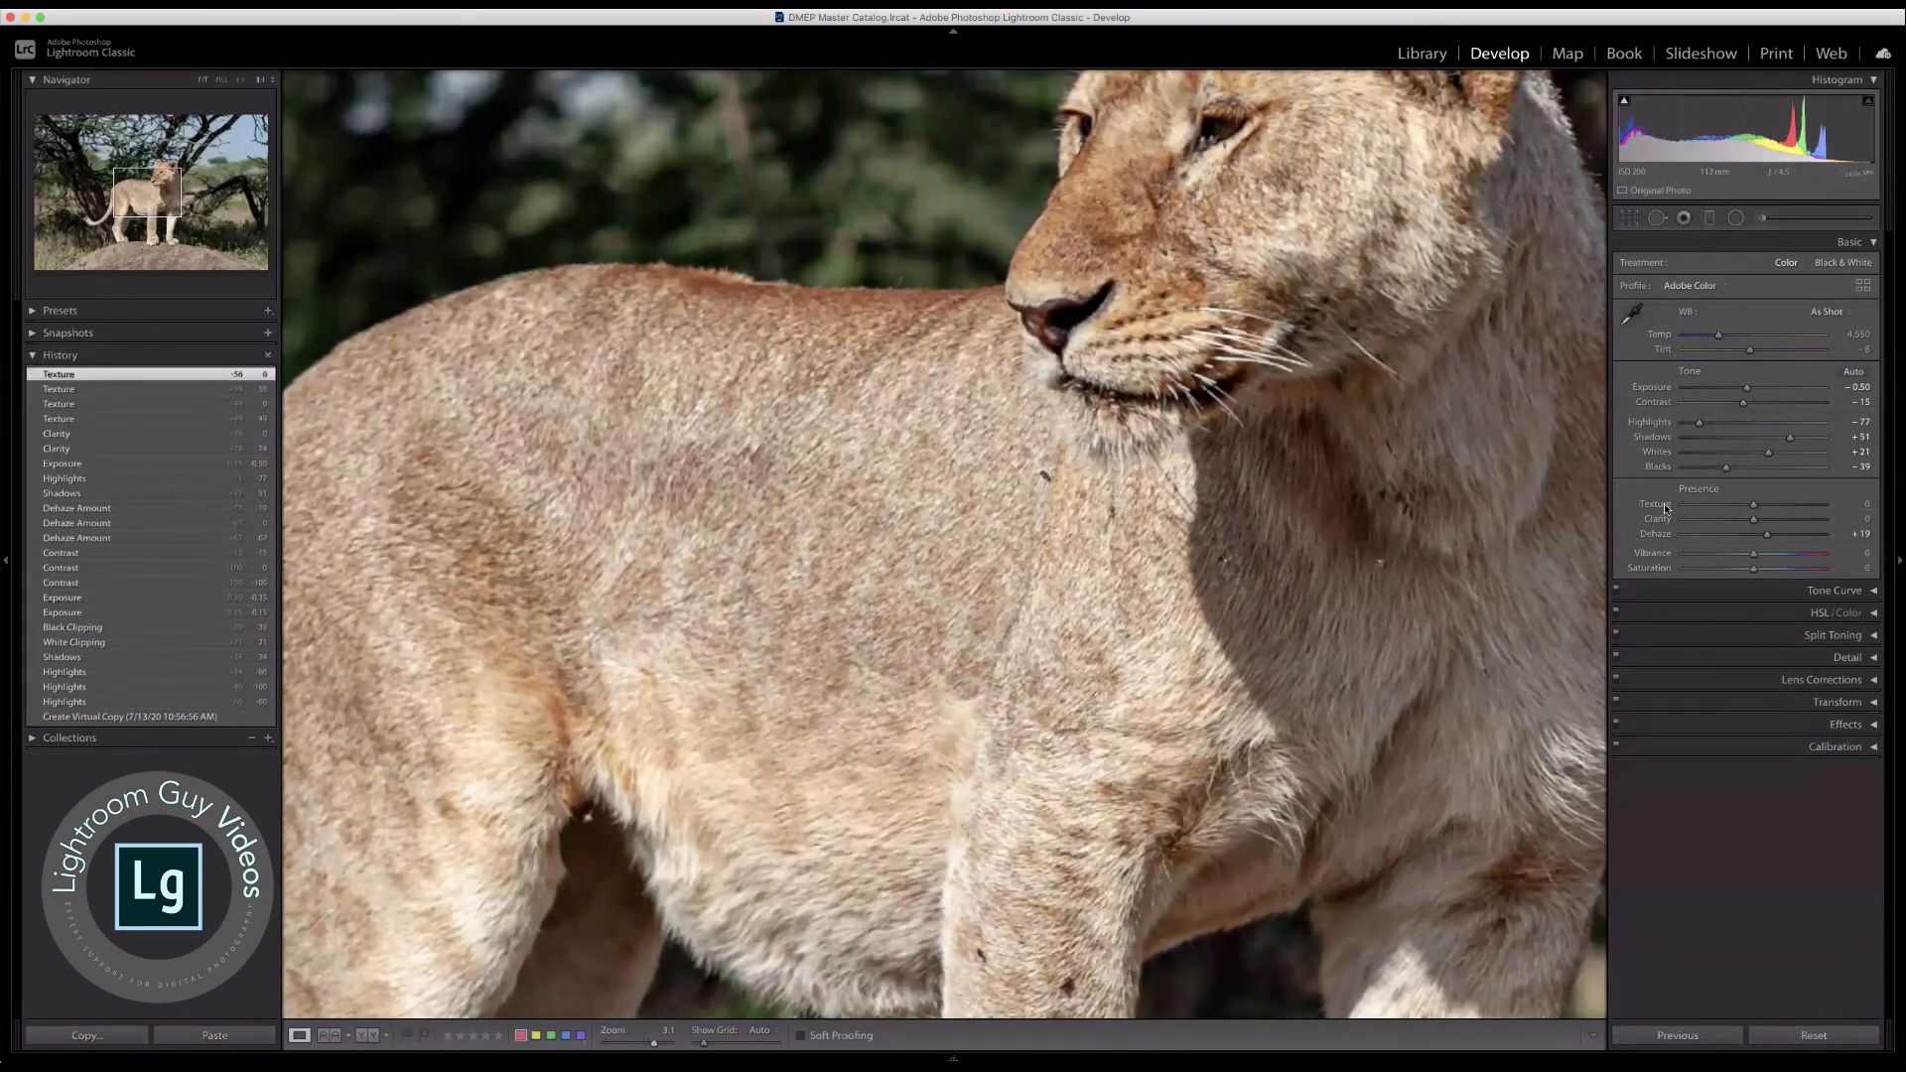
Step: Try a strong Clarity boost on the fur and reset it, set Texture to +59 and return to the full photo
click(1802, 518)
mouse_move(1804, 519)
mouse_down()
mouse_move(1762, 509)
mouse_move(1794, 508)
mouse_up()
double_click(1753, 517)
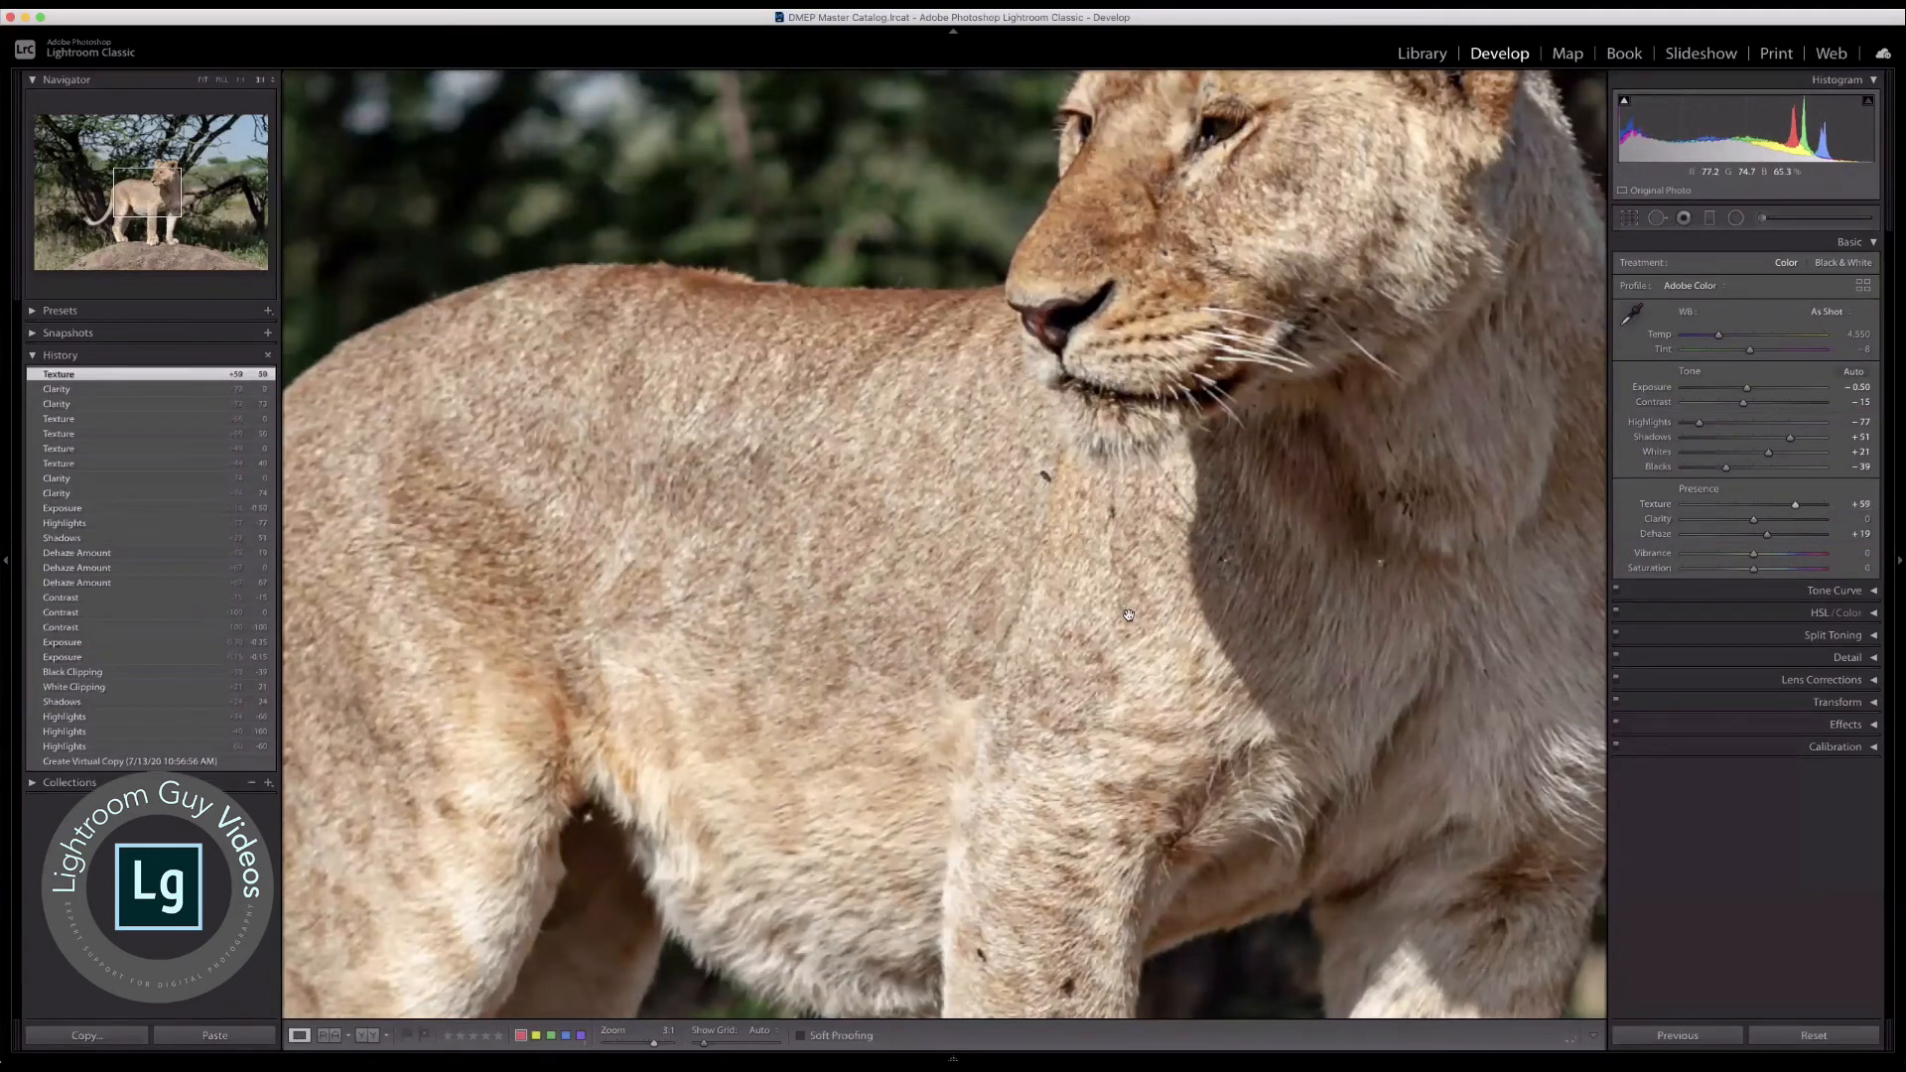
click(967, 602)
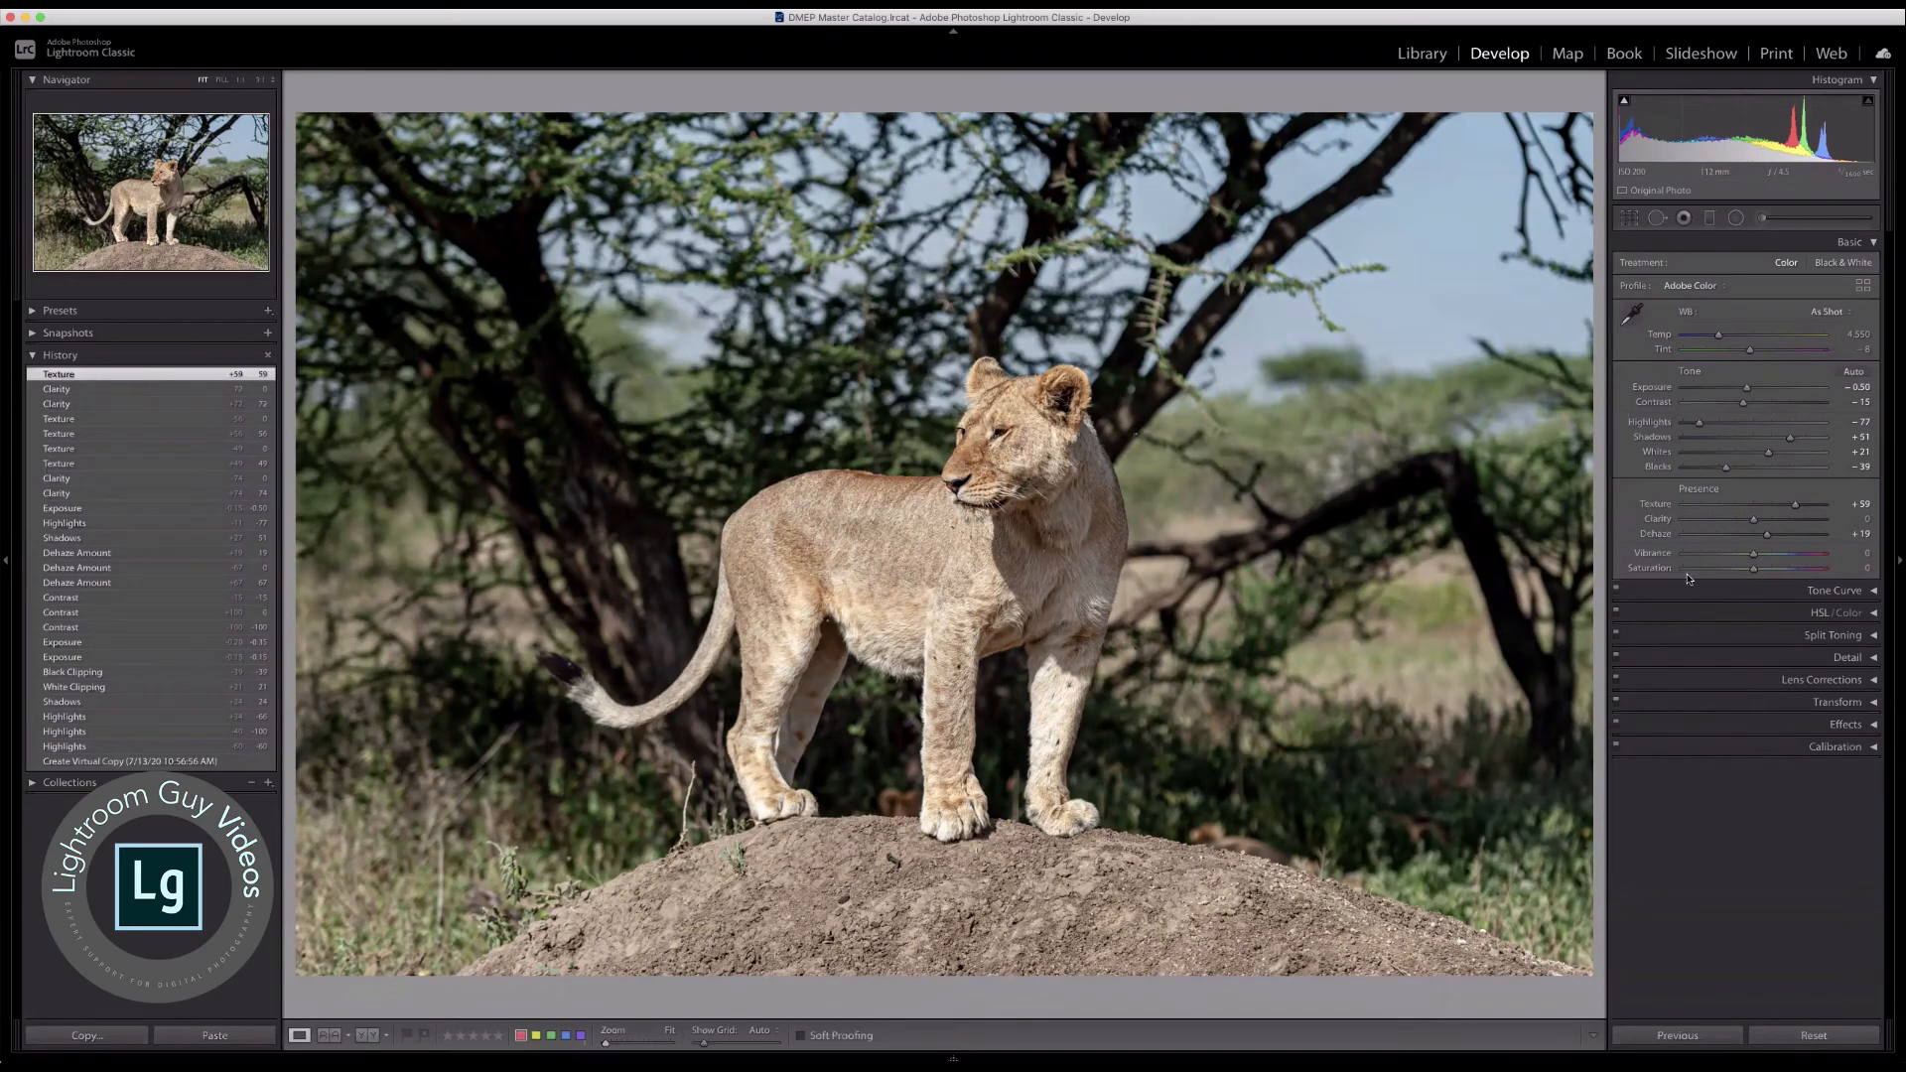
Step: Try Saturation at −100 on the lioness photo and reset it to 0
drag(1754, 569, 1670, 575)
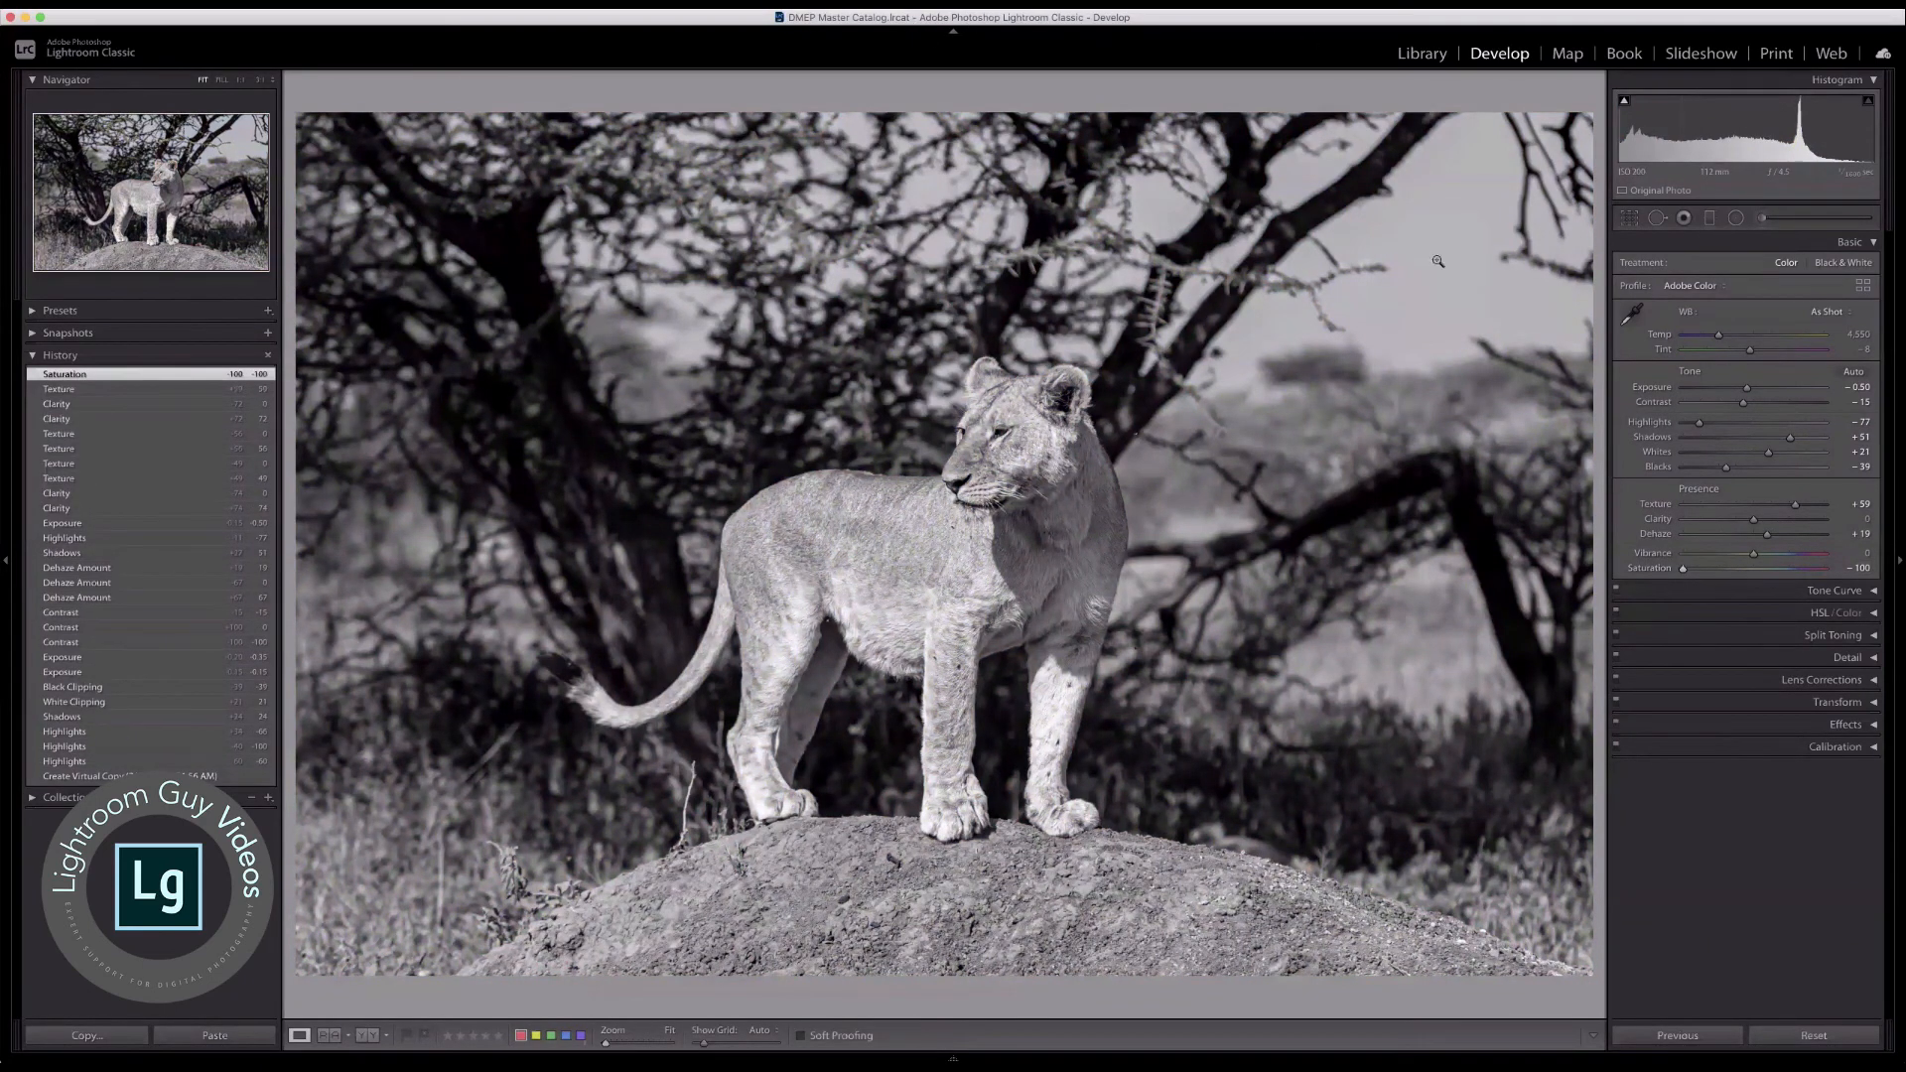
double_click(1661, 573)
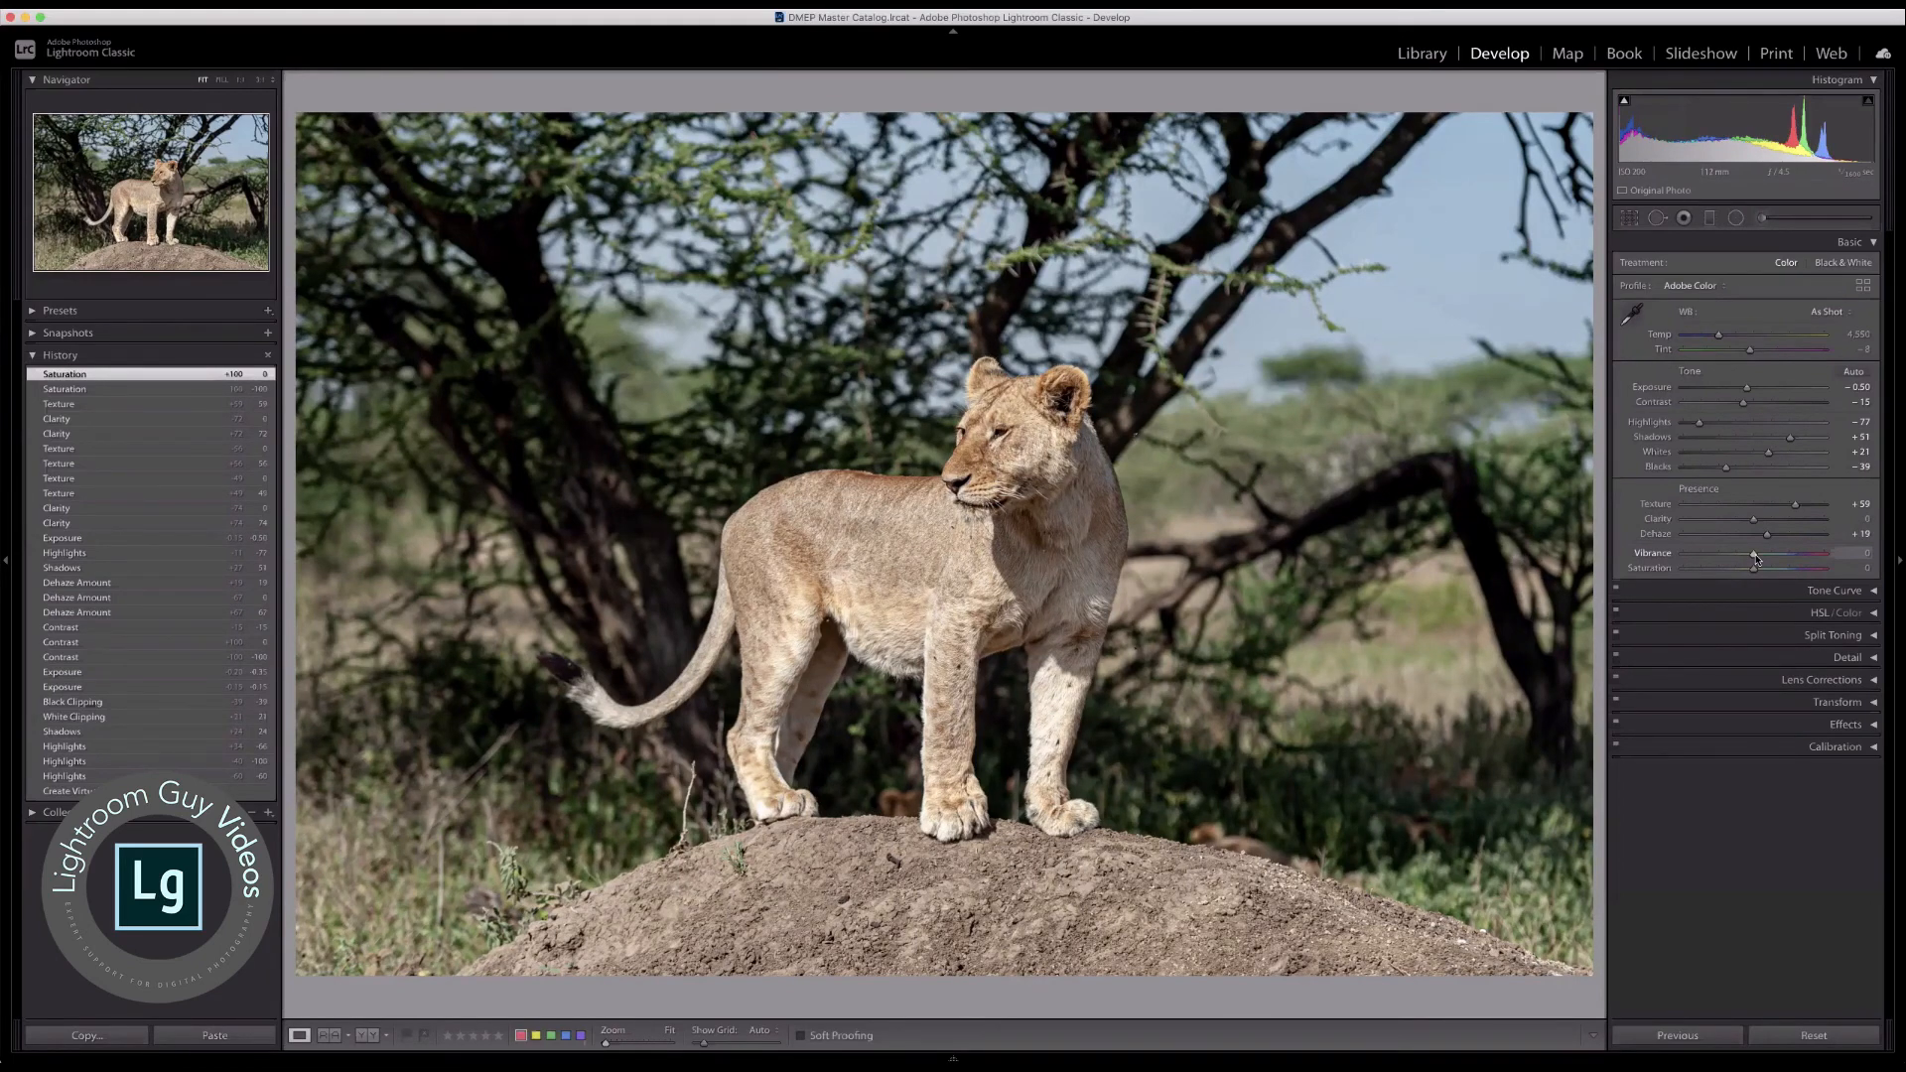
Step: Set the photo's Vibrance to +30 and Saturation to +15
mouse_move(1756, 559)
mouse_down()
mouse_move(1831, 556)
mouse_move(1784, 555)
mouse_up()
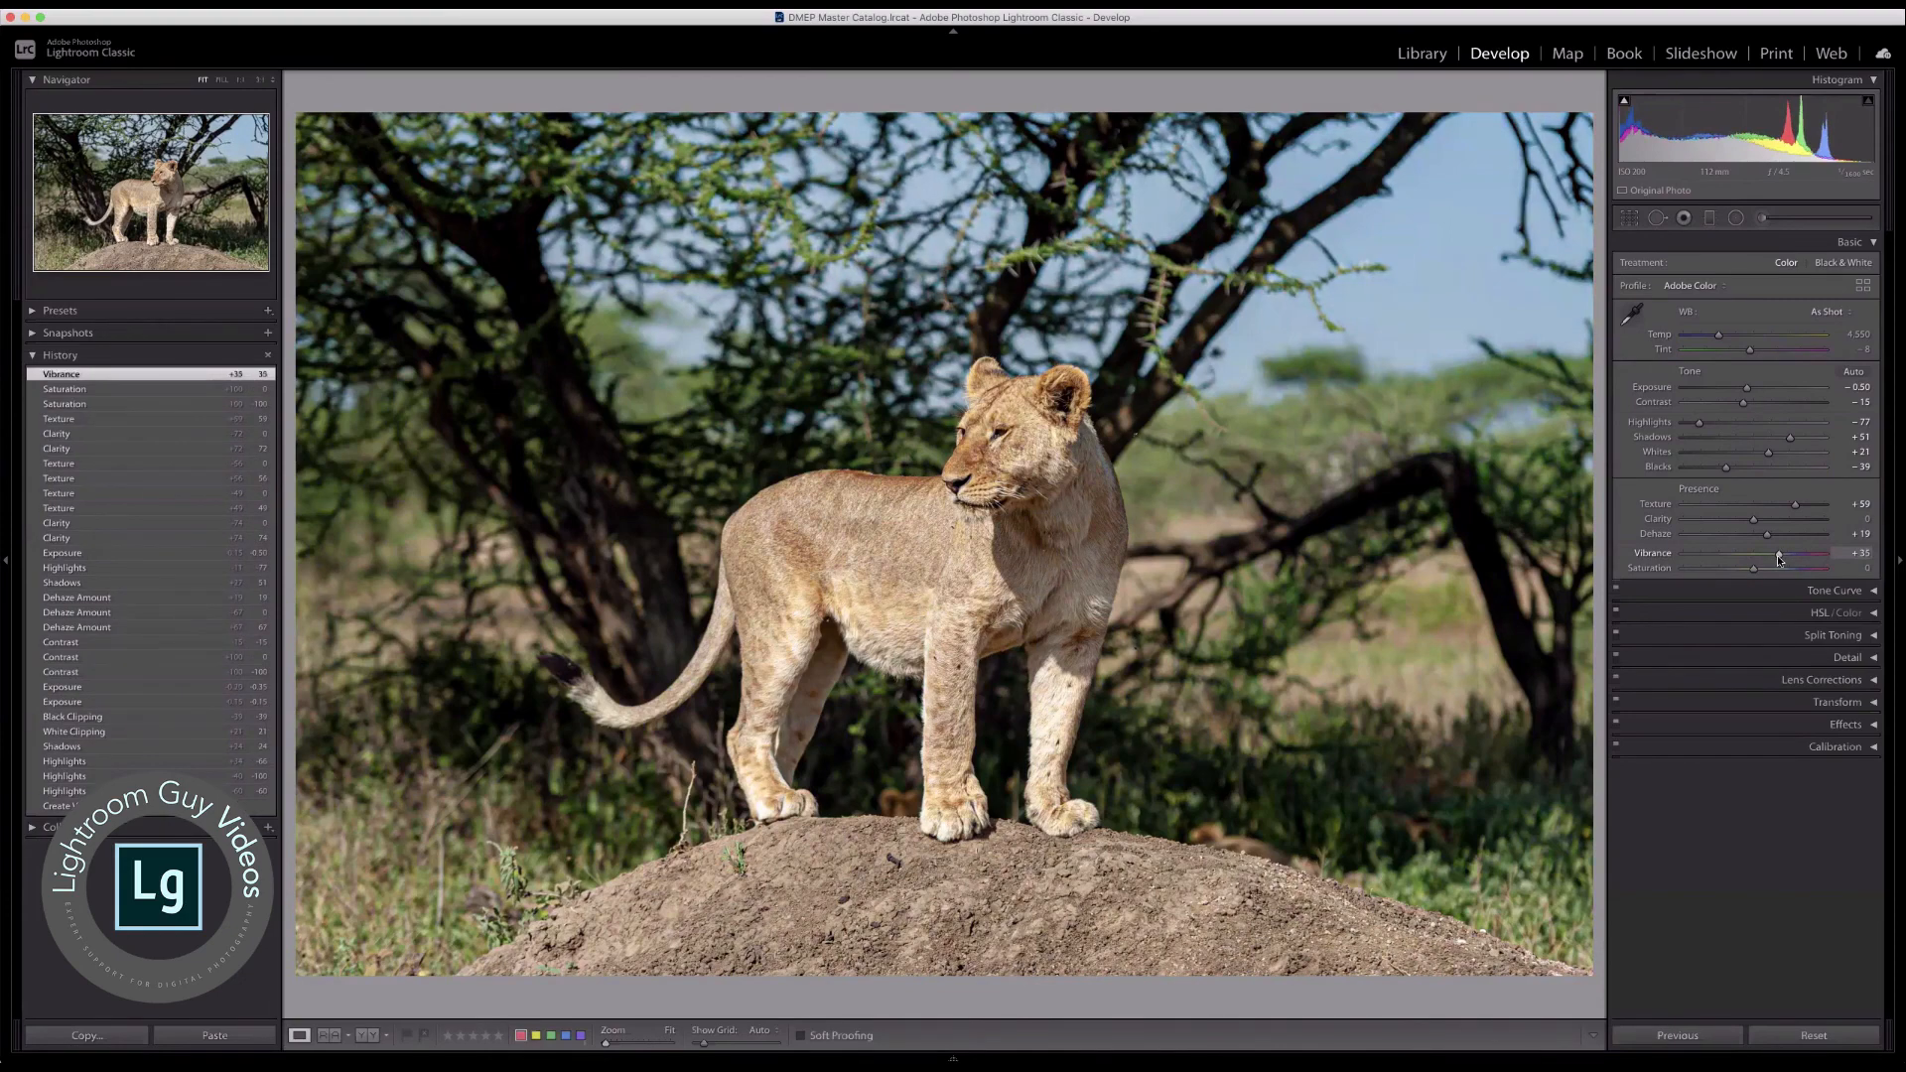
drag(1779, 558, 1775, 562)
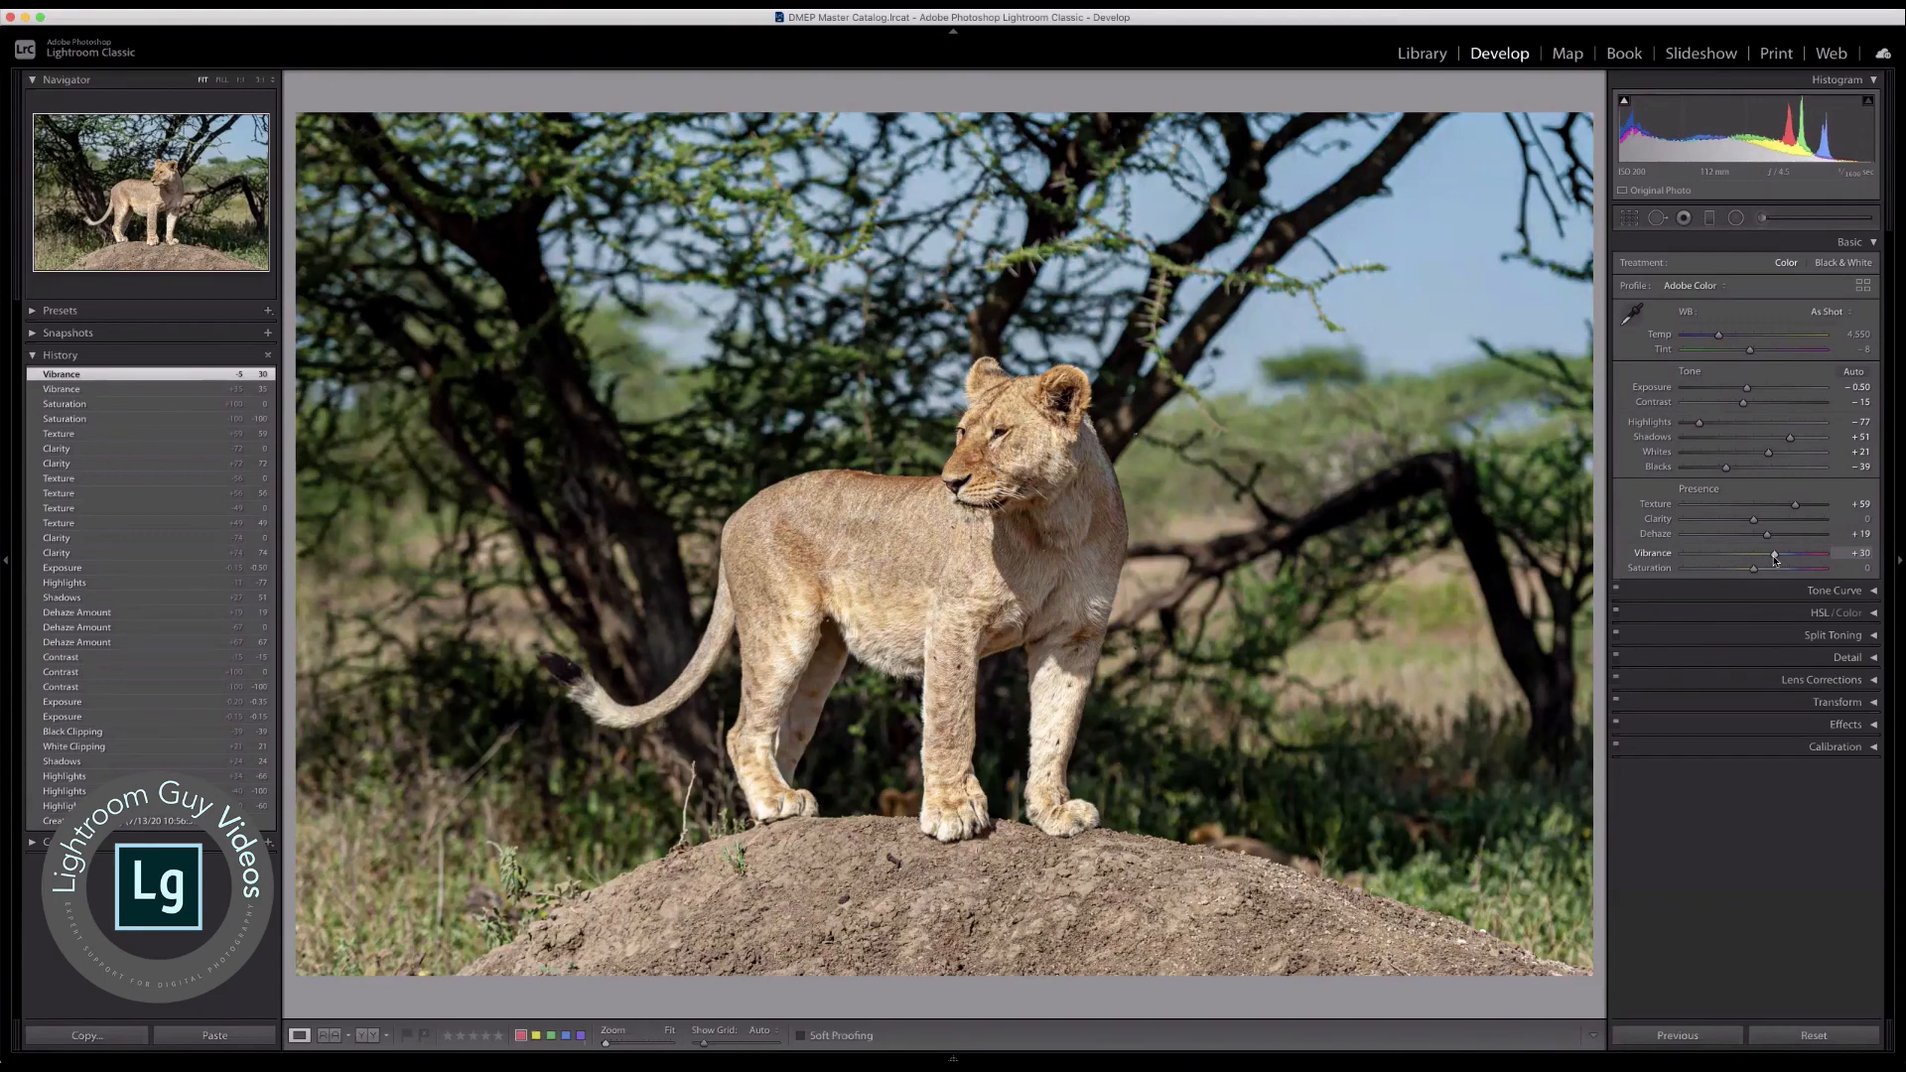
mouse_move(1753, 571)
mouse_down()
mouse_move(1796, 574)
mouse_move(1766, 576)
mouse_up()
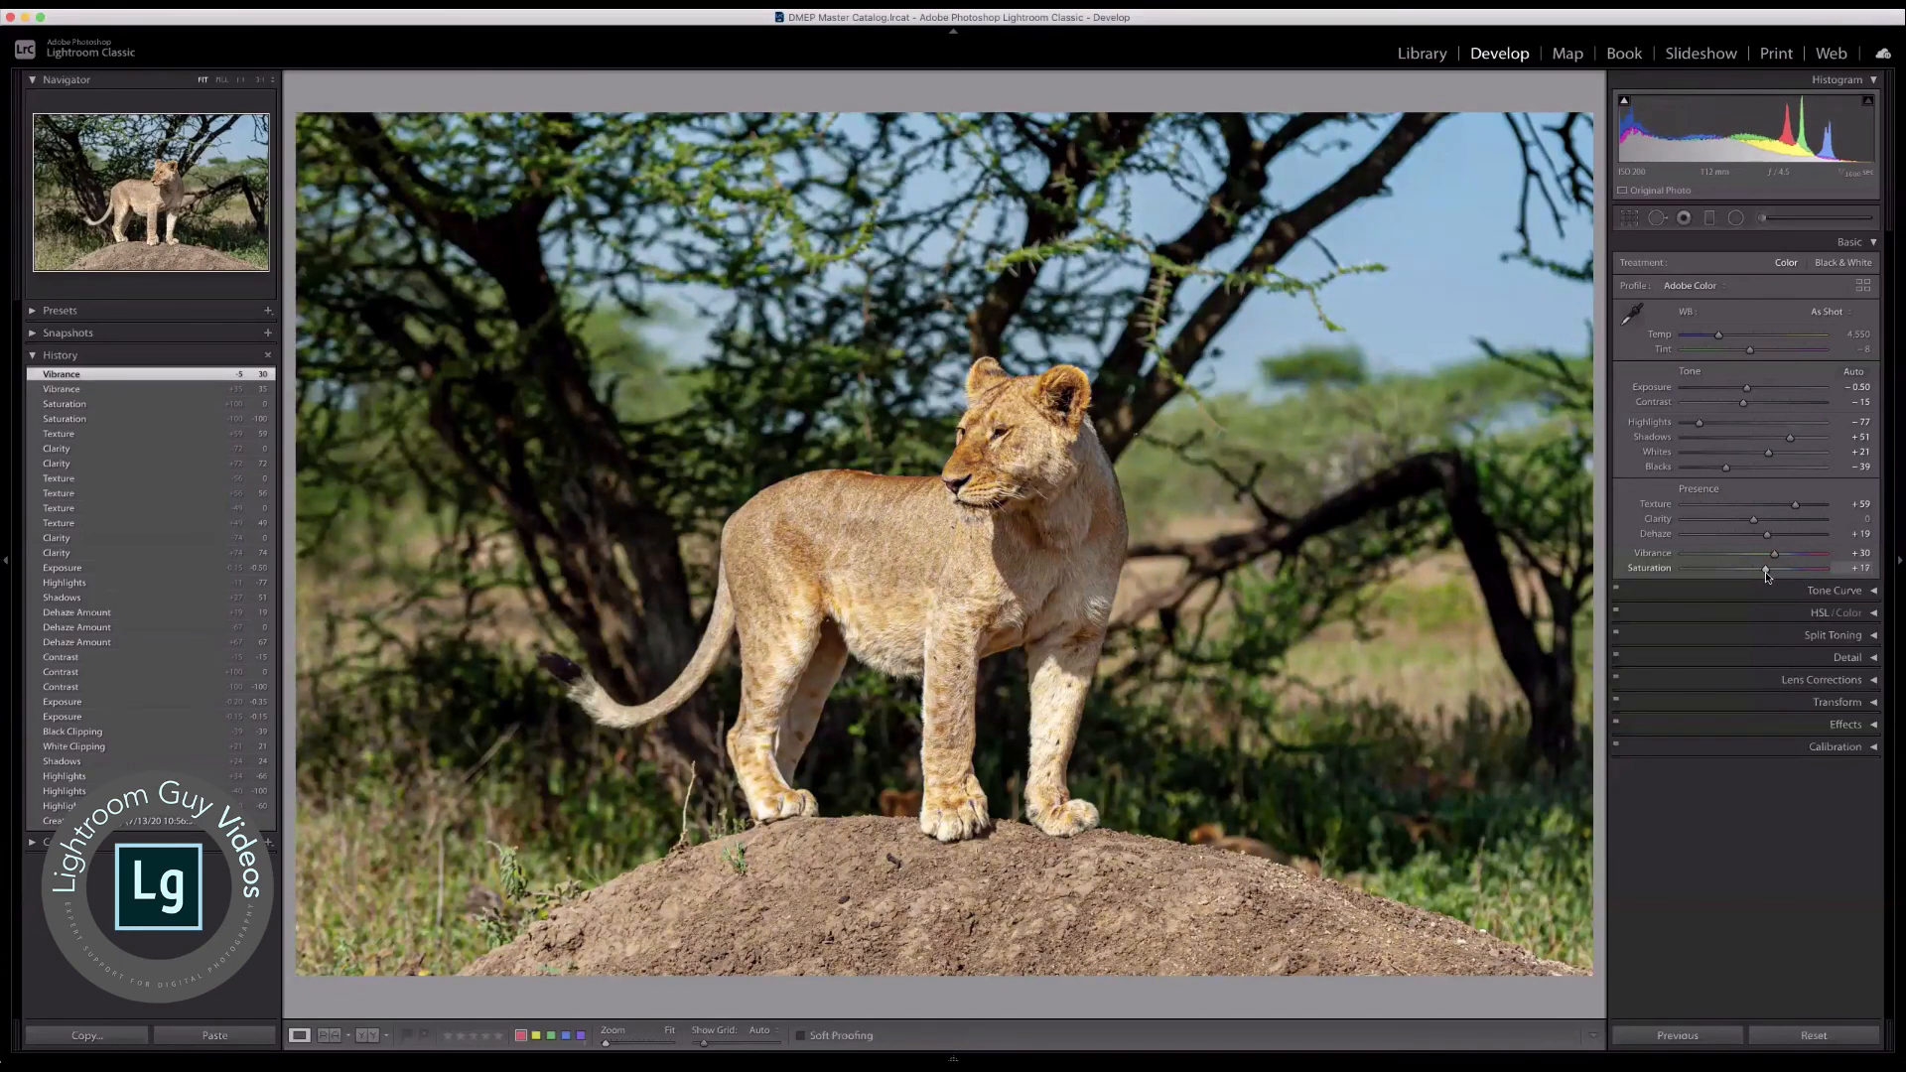
drag(1767, 576, 1765, 577)
drag(1766, 577, 1766, 577)
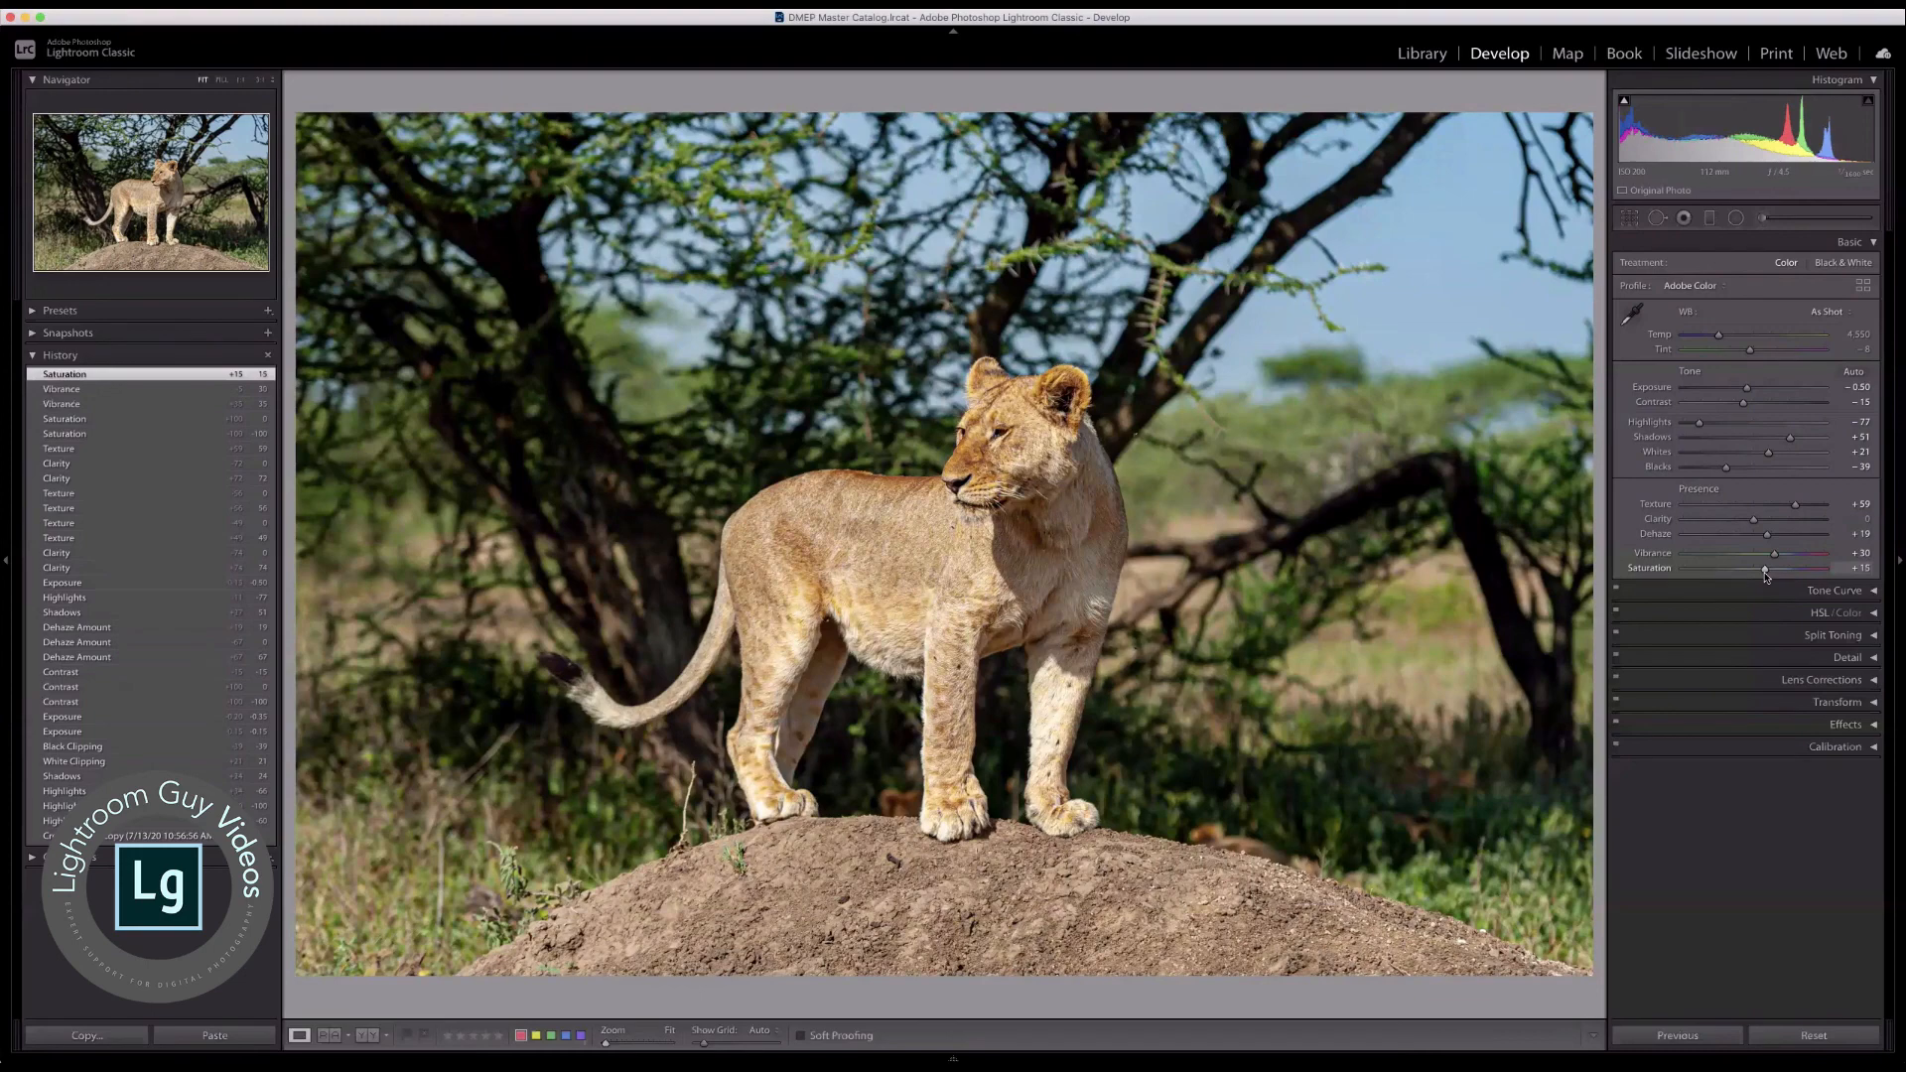
Step: Compare the photo with its unedited version, then lower Vibrance to +26 and Exposure to −0.65
key(backslash)
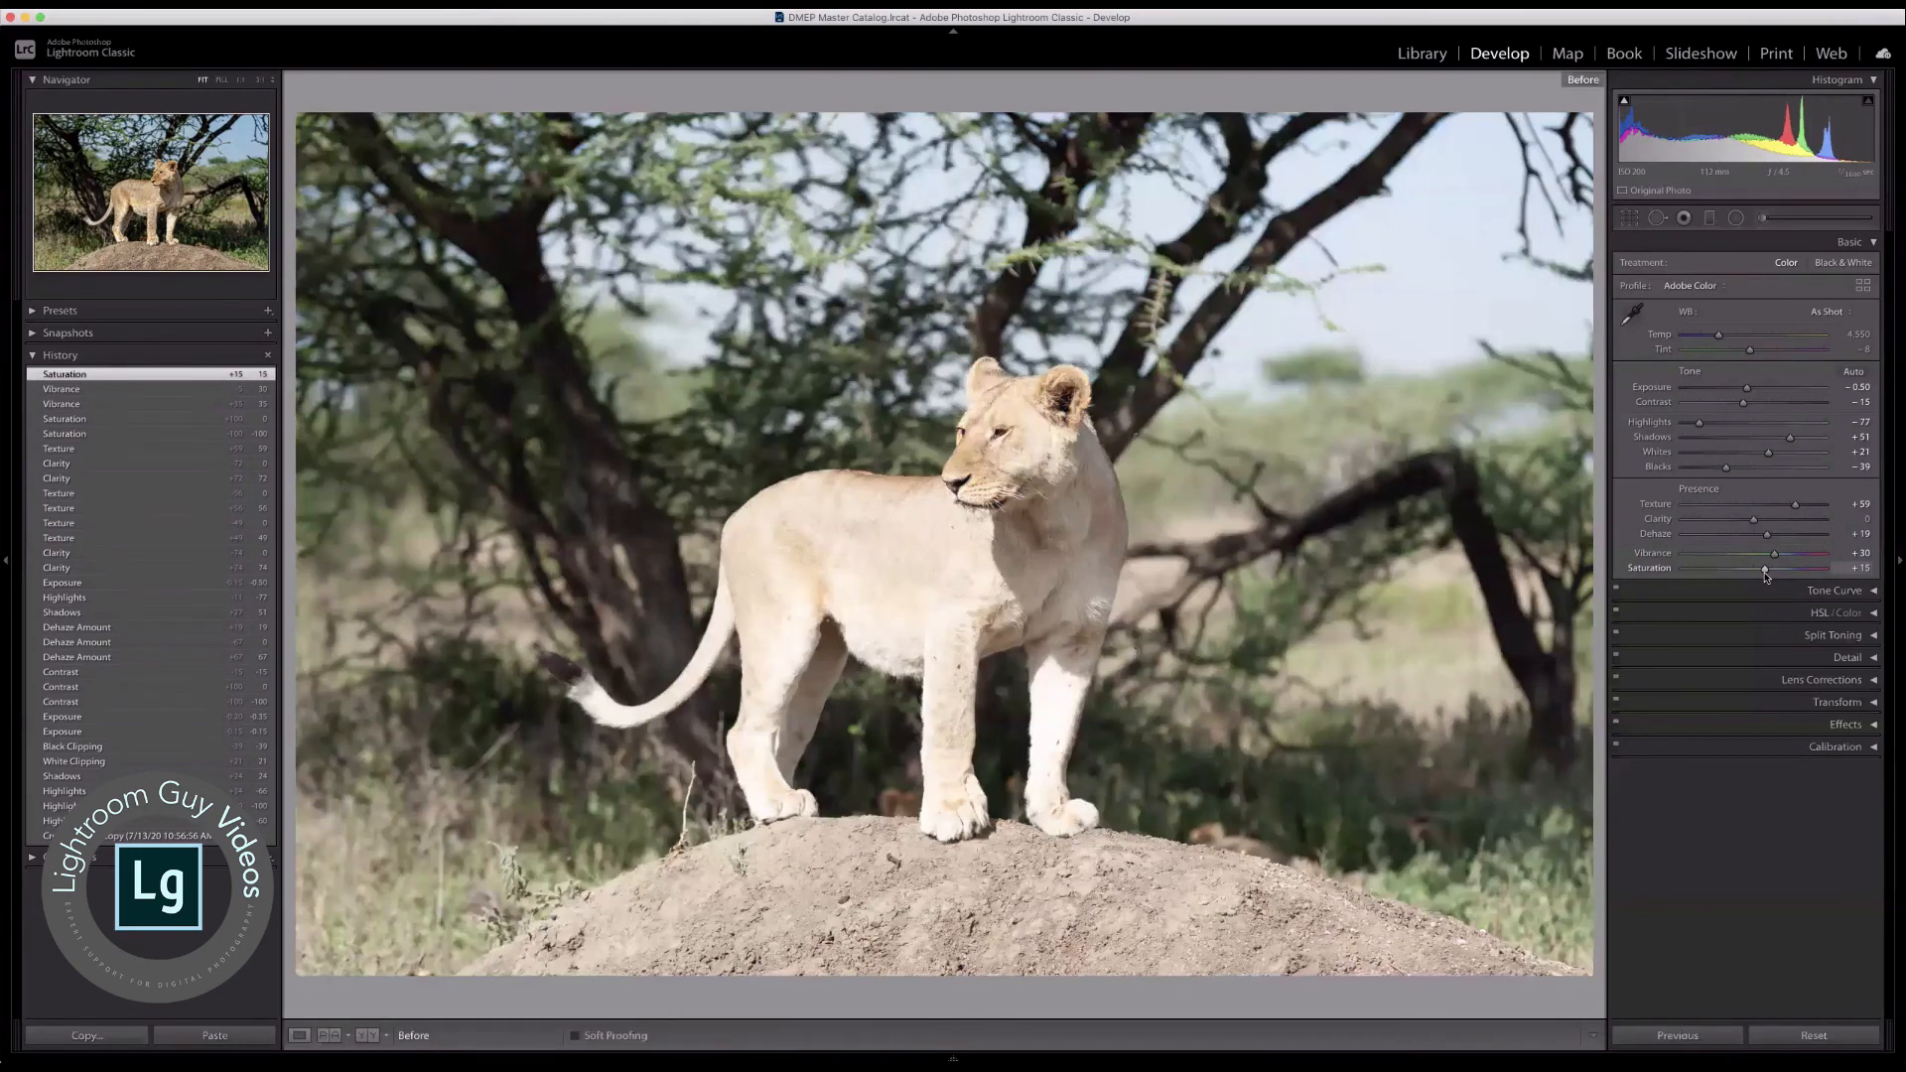
key(backslash)
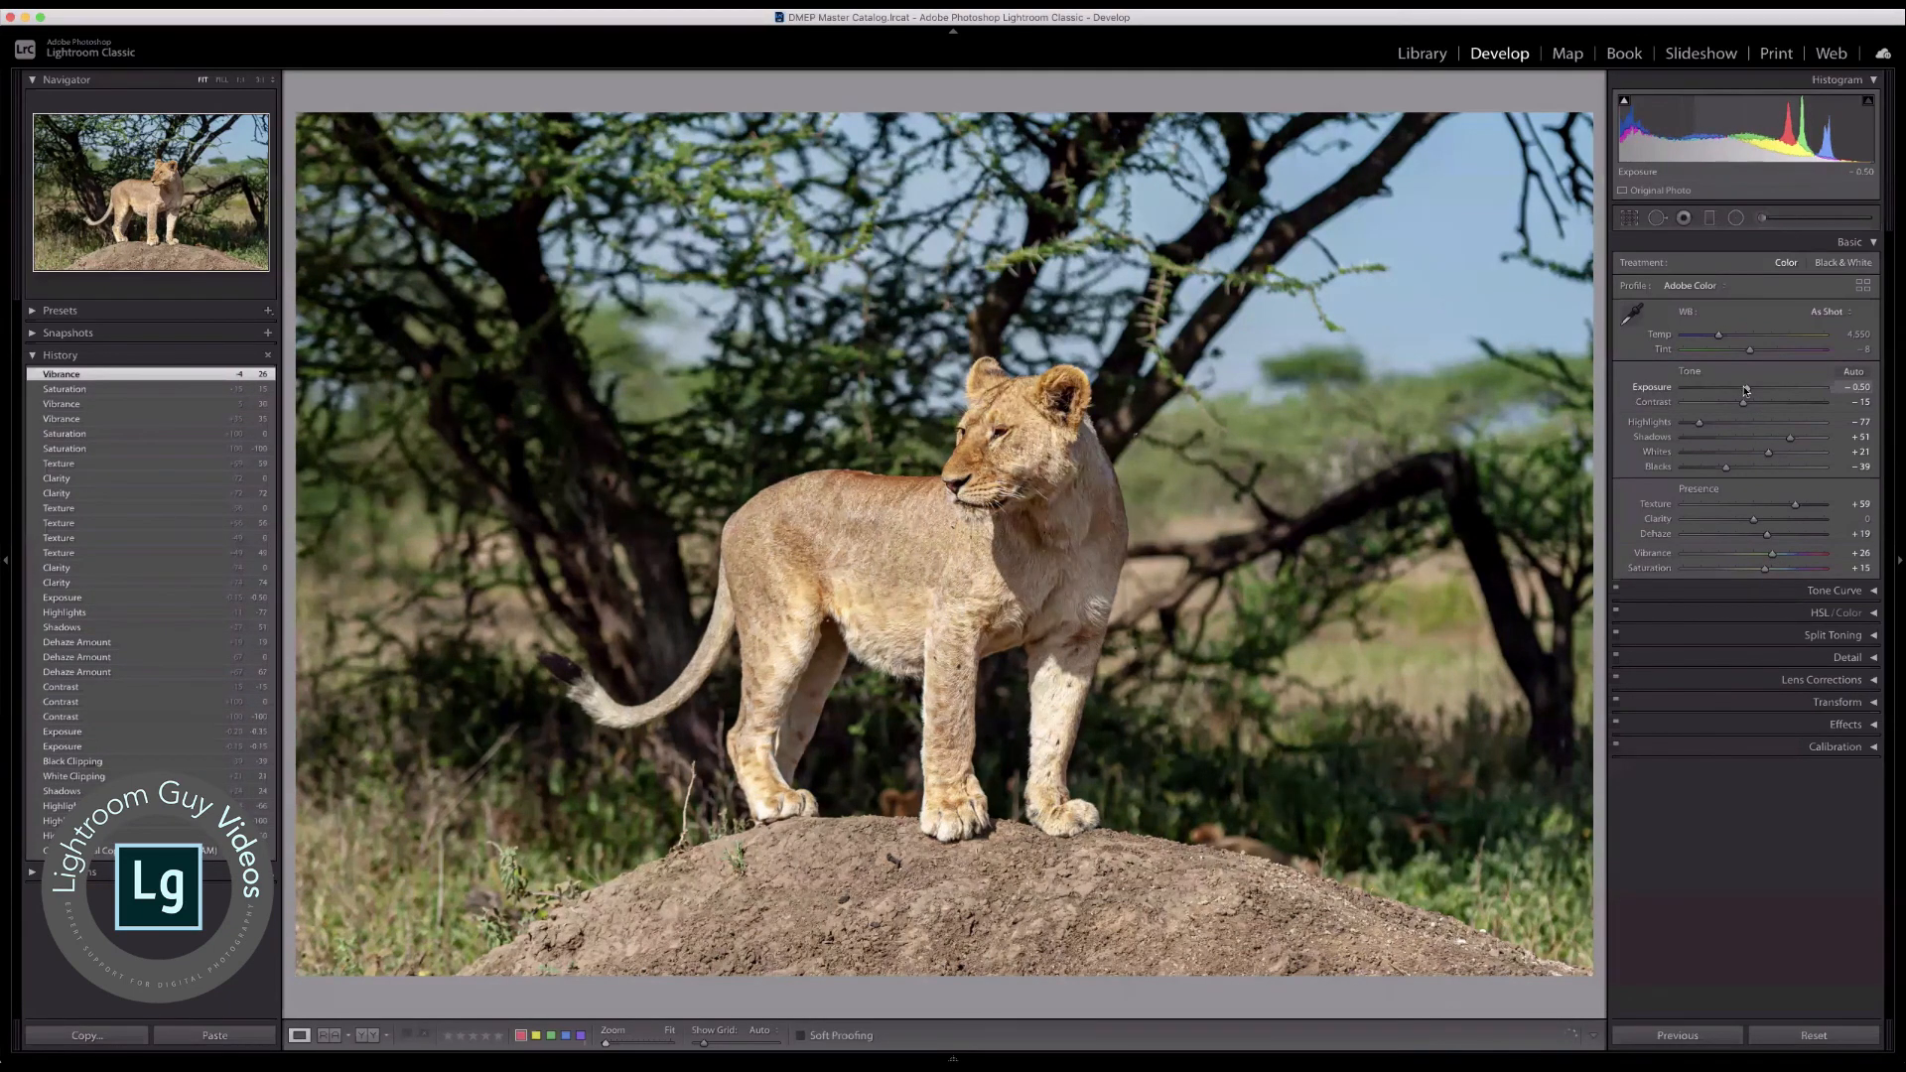
drag(1746, 389, 1744, 388)
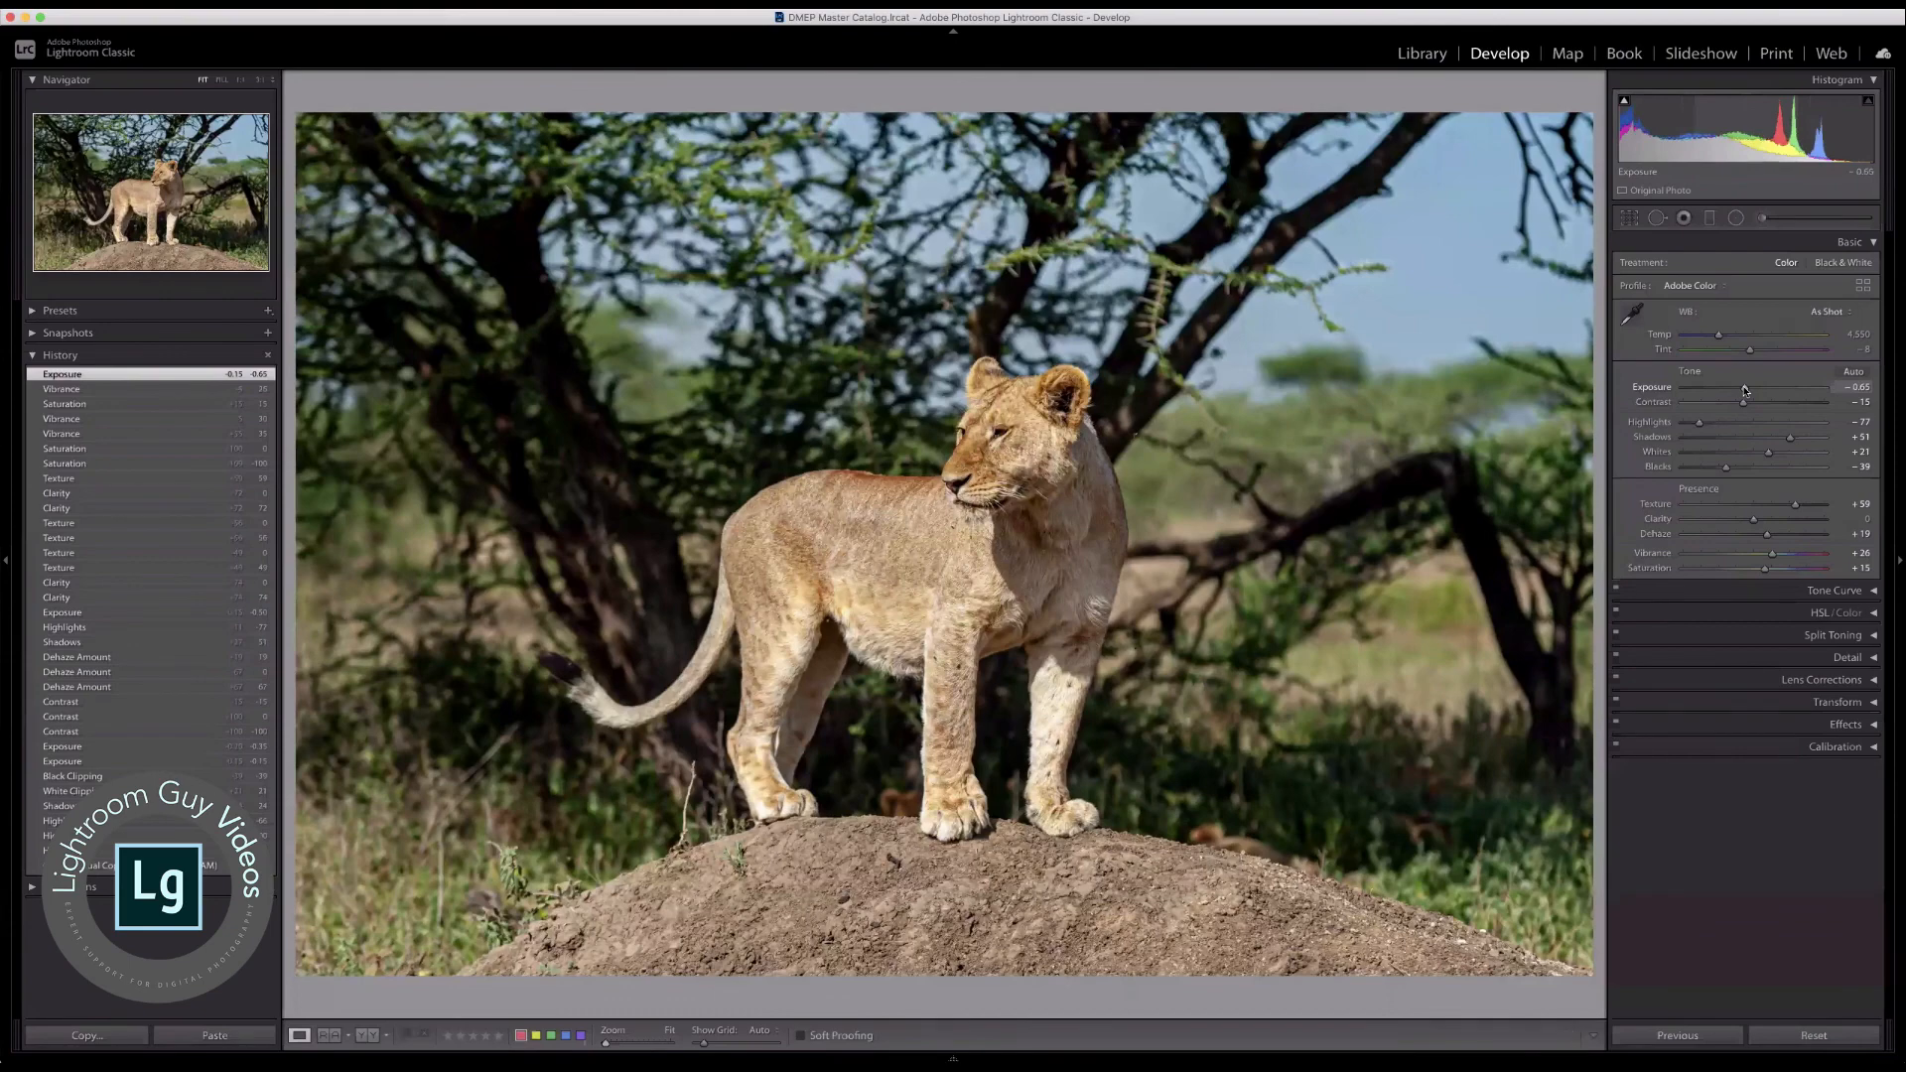